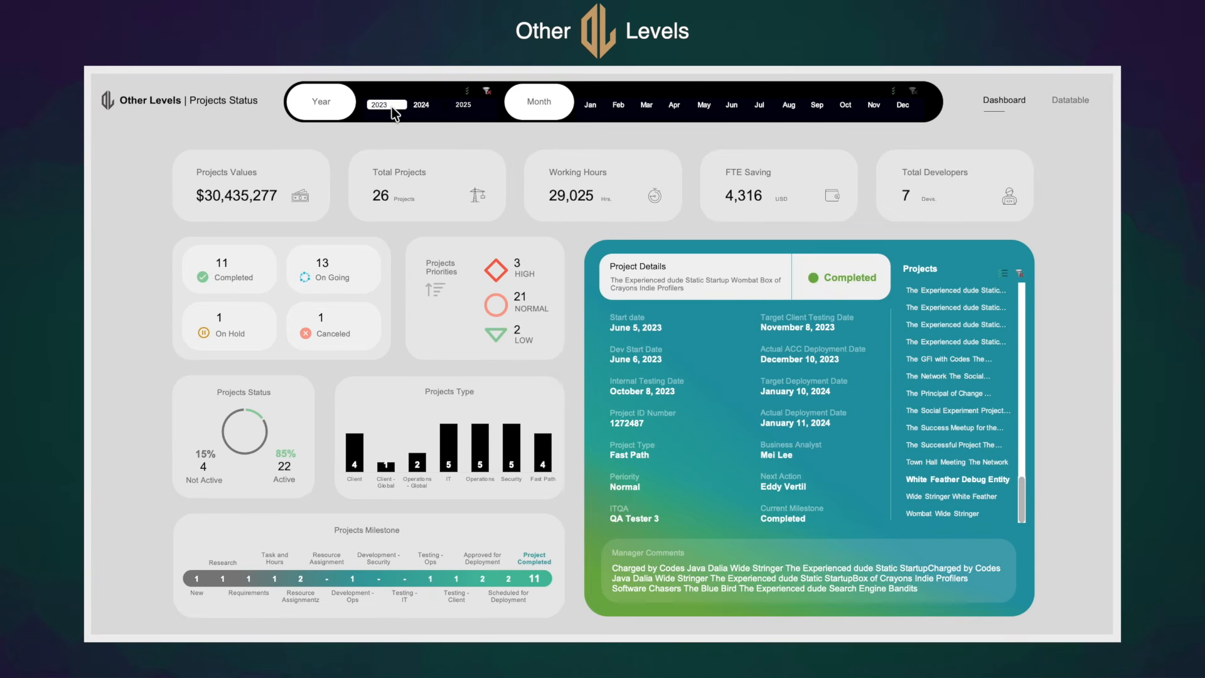
# Filter the finished dashboard by the year 2023, and extend the year selection through 2025
pyautogui.click(385, 107)
pyautogui.moveTo(378, 106); pyautogui.dragTo(467, 105)
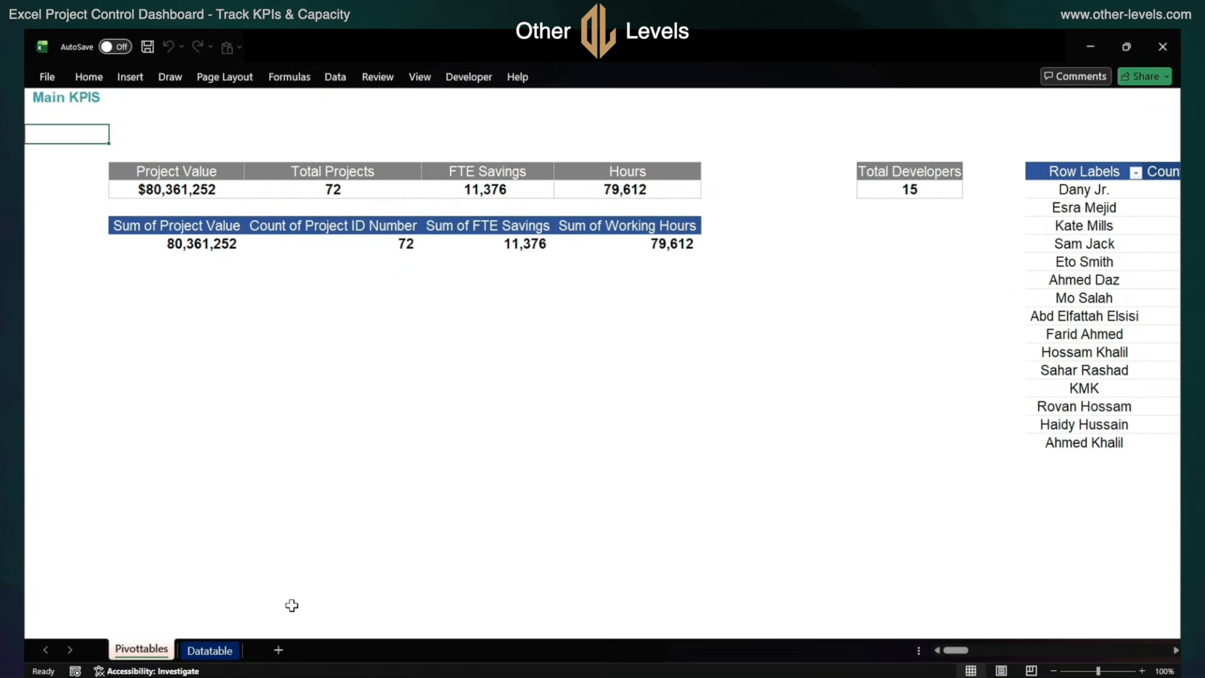
# Add a new worksheet, name it Dashboard, and place it before the Pivottables sheet
pyautogui.click(280, 649)
pyautogui.doubleClick(210, 649)
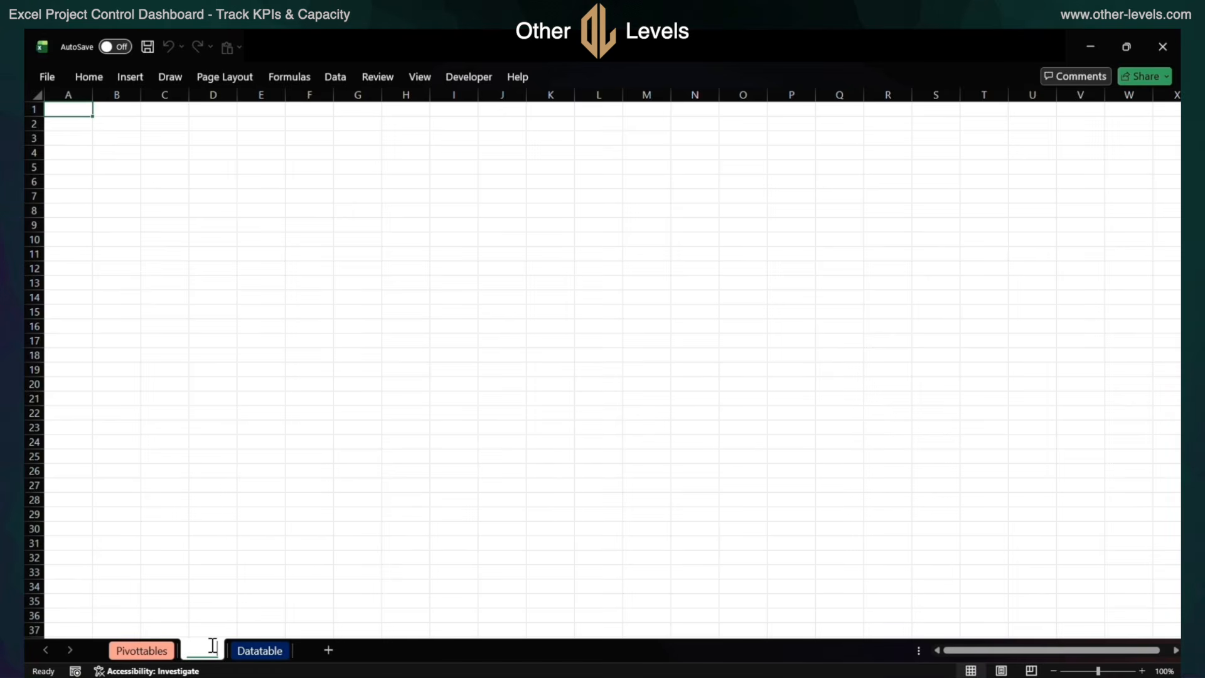
pyautogui.write('Dashboard')
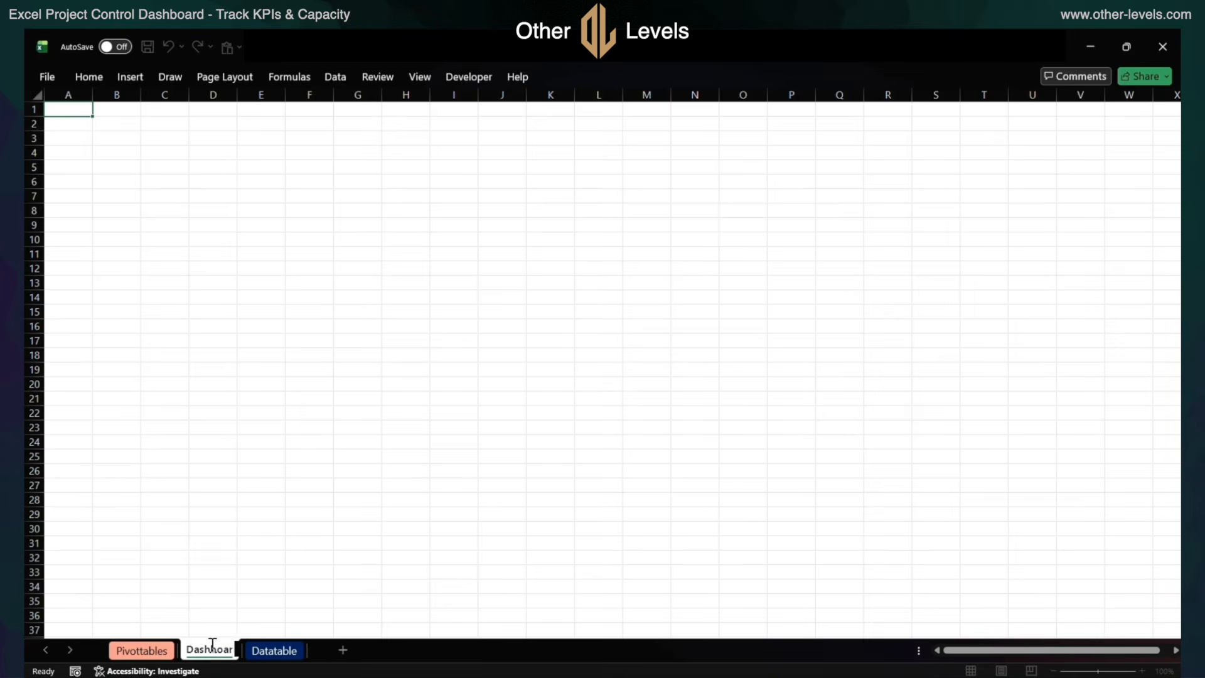
pyautogui.press('Return')
pyautogui.moveTo(211, 652); pyautogui.dragTo(137, 653)
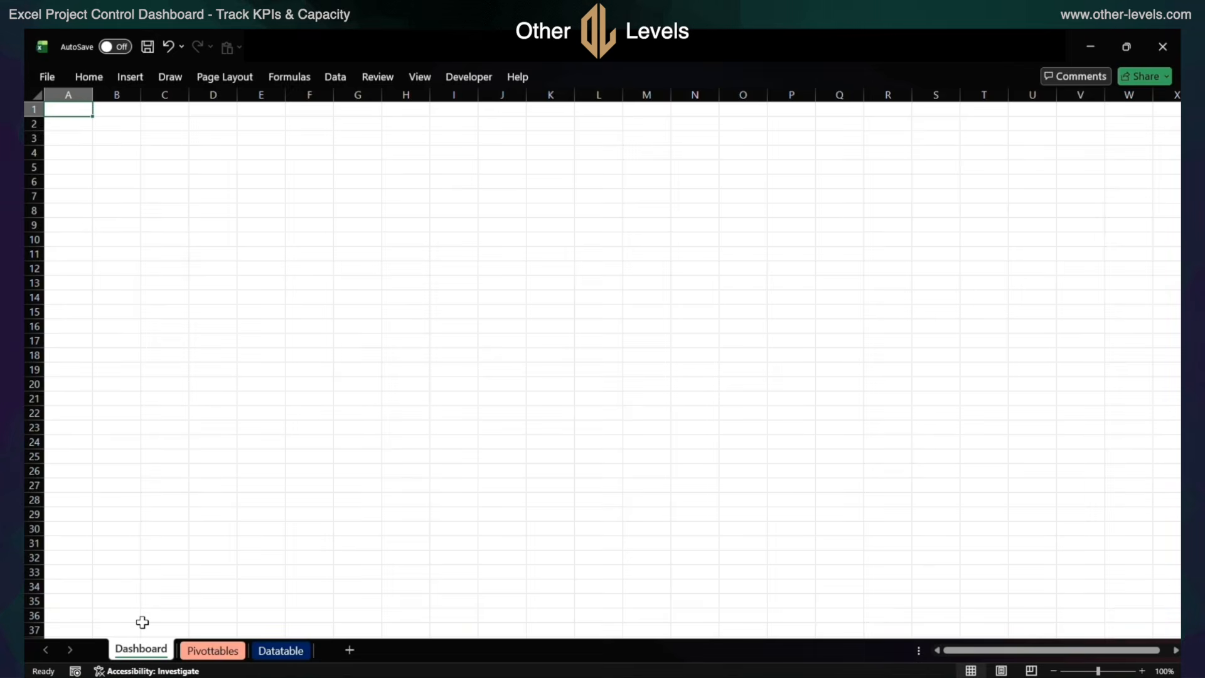
# Hide the gridlines on the Dashboard sheet
pyautogui.click(417, 77)
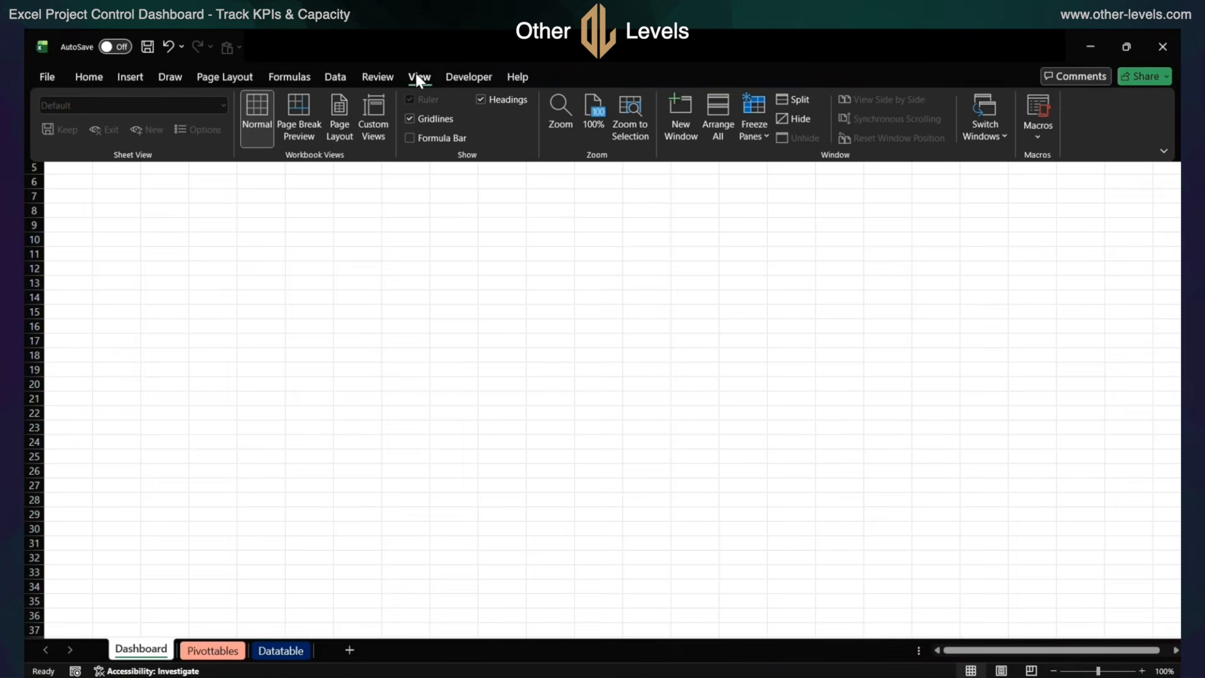
pyautogui.click(410, 118)
pyautogui.click(141, 197)
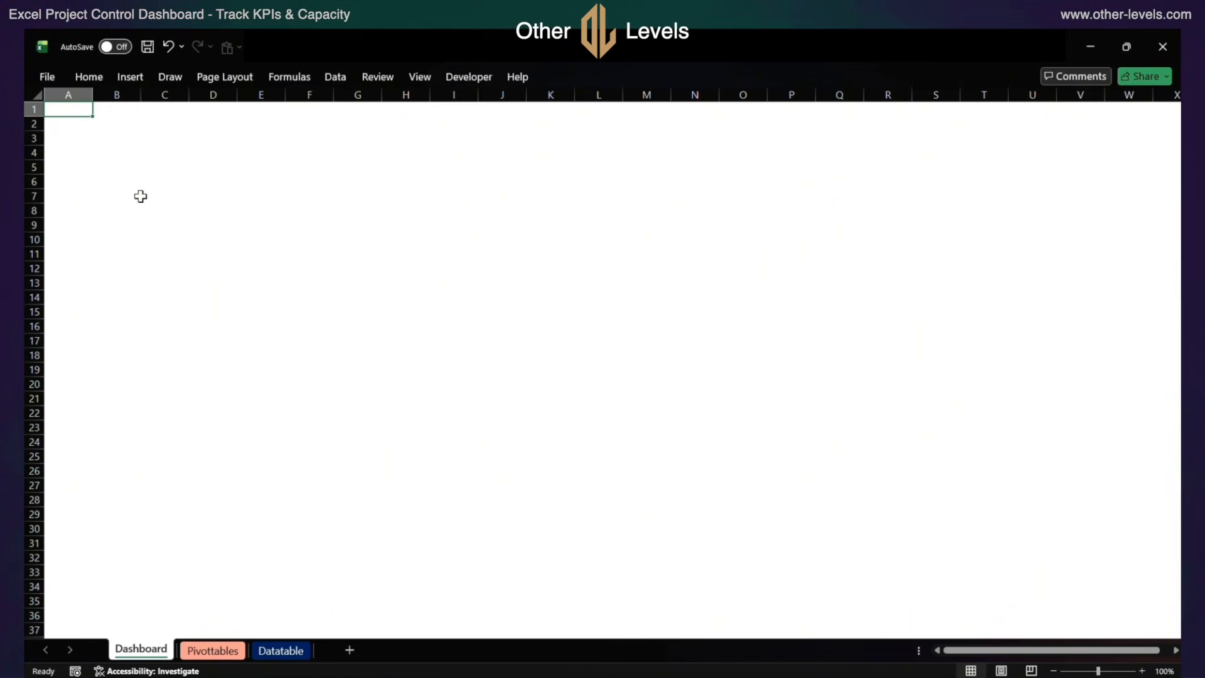
# Fill the range A1:X54 on the Dashboard sheet with light gray as the background
pyautogui.scroll(-5, 234, 154)
pyautogui.keyDown('shift'); pyautogui.click(1157, 606); pyautogui.keyUp('shift')
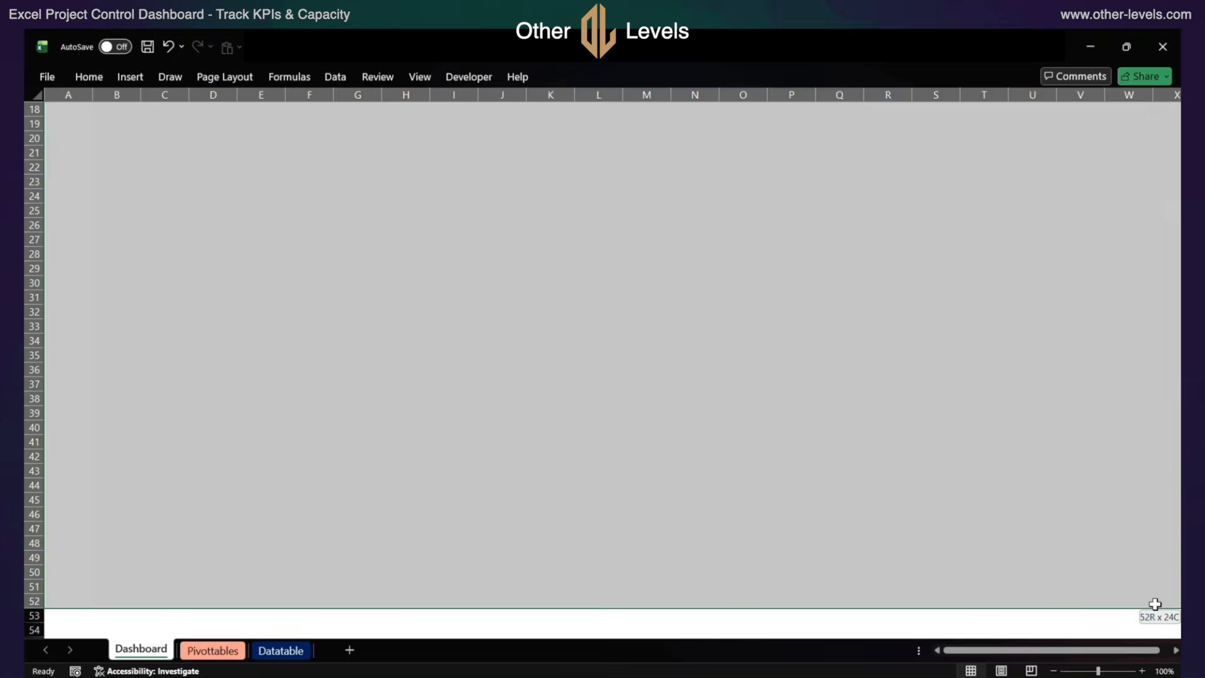
pyautogui.click(365, 48)
pyautogui.click(379, 298)
pyautogui.hotkey('ctrl', 'BackSpace')
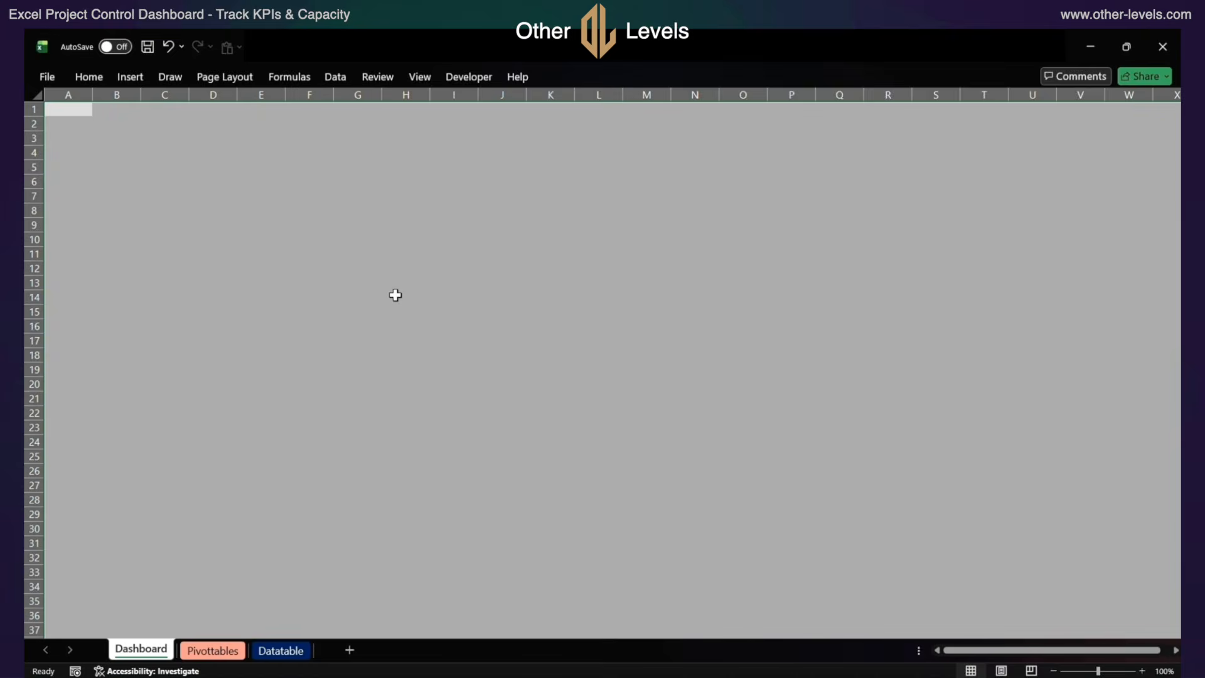
# Fill the top row of the gray area, A1:X1, with a lighter gray as the upper border
pyautogui.hotkey('shift', 'BackSpace')
pyautogui.hotkey('shift', 'Right')
pyautogui.hotkey('shift', 'Right')
pyautogui.hotkey('shift', 'Right')
pyautogui.hotkey('shift', 'Right')
pyautogui.hotkey('shift', 'Right')
pyautogui.hotkey('shift', 'Right')
pyautogui.hotkey('shift', 'Right')
pyautogui.hotkey('shift', 'Right')
pyautogui.hotkey('shift', 'Right')
pyautogui.hotkey('shift', 'Right')
pyautogui.hotkey('shift', 'Right')
pyautogui.hotkey('shift', 'Right')
pyautogui.hotkey('shift', 'Right')
pyautogui.hotkey('shift', 'Right')
pyautogui.hotkey('shift', 'Right')
pyautogui.hotkey('shift', 'Right')
pyautogui.hotkey('shift', 'Right')
pyautogui.hotkey('shift', 'Right')
pyautogui.hotkey('shift', 'Right')
pyautogui.hotkey('shift', 'Right')
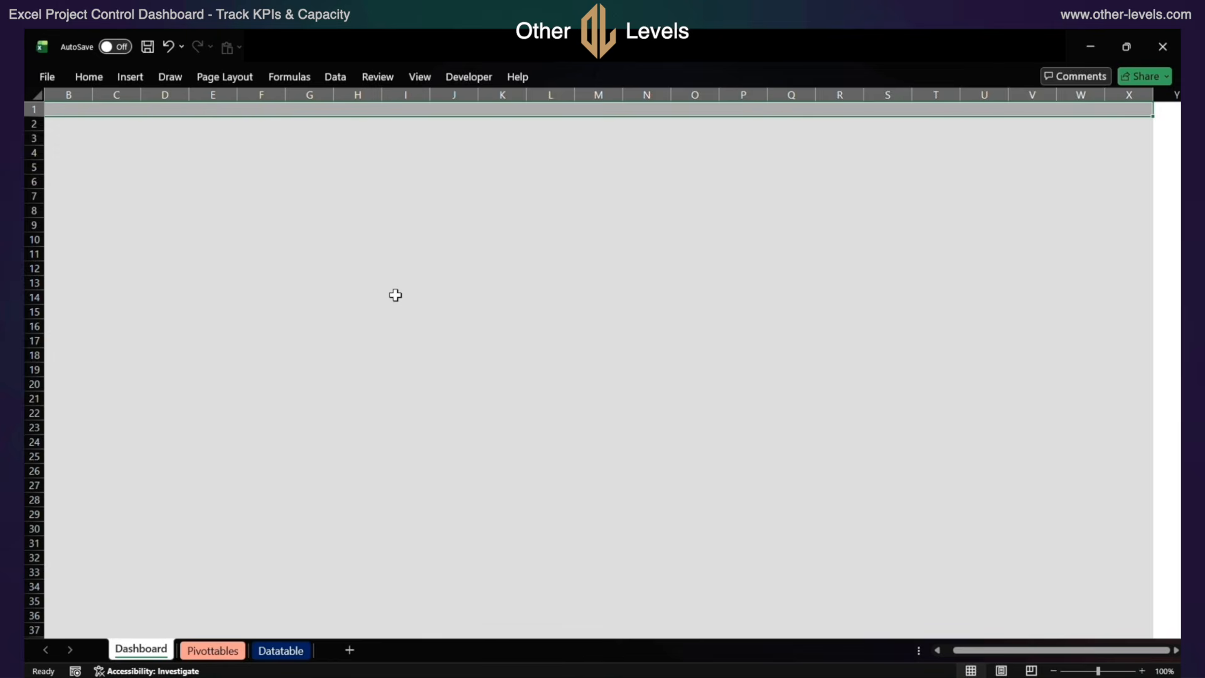
pyautogui.click(366, 48)
pyautogui.click(413, 298)
# Fill columns A and B from row 1 to row 54 with the lighter gray as the left border
pyautogui.hotkey('ctrl', 'BackSpace')
pyautogui.hotkey('shift', 'BackSpace')
pyautogui.hotkey('shift', 'Right')
pyautogui.hotkey('shift', 'pagedown')
pyautogui.hotkey('shift', 'Down')
pyautogui.hotkey('shift', 'Down')
pyautogui.hotkey('shift', 'Down')
pyautogui.hotkey('shift', 'Down')
pyautogui.hotkey('shift', 'Down')
pyautogui.hotkey('shift', 'Down')
pyautogui.hotkey('shift', 'Down')
pyautogui.hotkey('shift', 'Down')
pyautogui.hotkey('shift', 'Down')
pyautogui.hotkey('shift', 'Down')
pyautogui.hotkey('shift', 'Down')
pyautogui.hotkey('shift', 'Down')
pyautogui.hotkey('shift', 'Down')
pyautogui.hotkey('shift', 'Down')
pyautogui.hotkey('shift', 'Down')
pyautogui.hotkey('shift', 'Down')
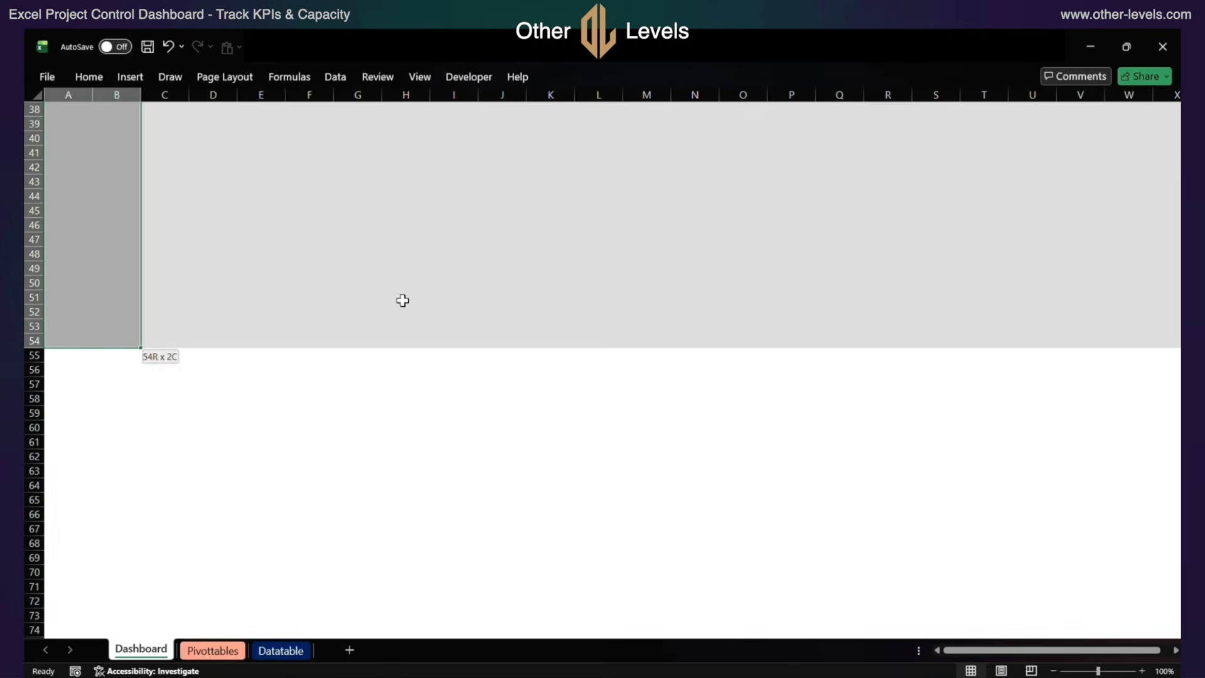
pyautogui.hotkey('ctrl', 'BackSpace')
# Fill column X from row 1 to row 54 with the lighter gray as the right border
pyautogui.click(1170, 110)
pyautogui.hotkey('shift', 'pagedown')
pyautogui.keyDown('shift'); pyautogui.click(1123, 343); pyautogui.keyUp('shift')
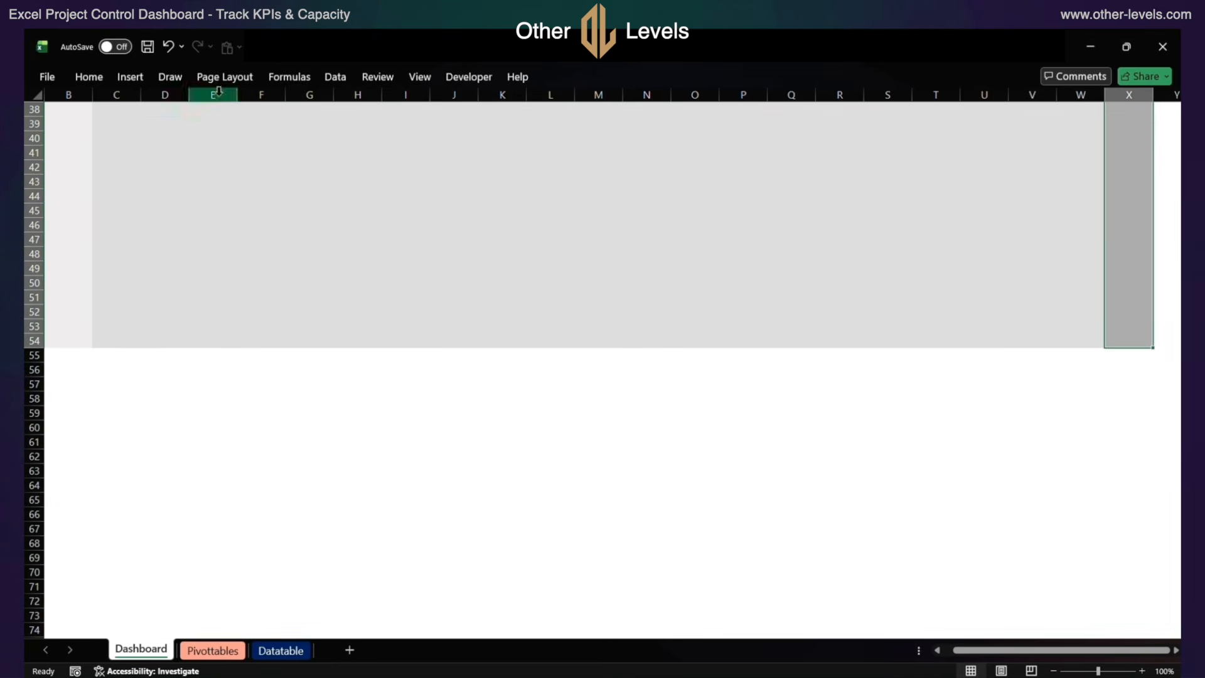
pyautogui.click(355, 49)
# Fill the bottom edge of the gray area, from column A to X, with the lighter gray and return to cell A1
pyautogui.scroll(7, 308, 324)
pyautogui.scroll(-2, 309, 324)
pyautogui.click(68, 515)
pyautogui.keyDown('shift'); pyautogui.click(1130, 529); pyautogui.keyUp('shift')
pyautogui.click(356, 48)
pyautogui.hotkey('ctrl', 'Home')
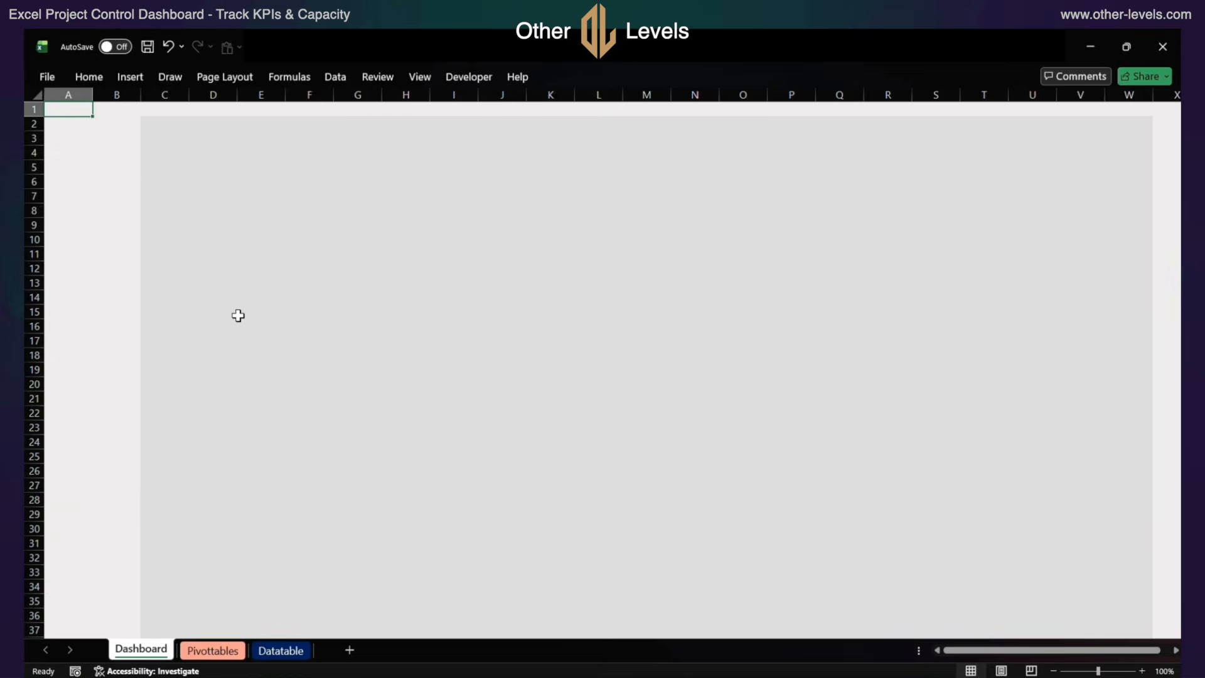
# Narrow columns A and B together to slim down the left border
pyautogui.moveTo(114, 95); pyautogui.dragTo(68, 95)
pyautogui.moveTo(92, 97); pyautogui.dragTo(77, 95)
# Insert the logo picture in the upper-left corner of the gray dashboard area
pyautogui.click(126, 133)
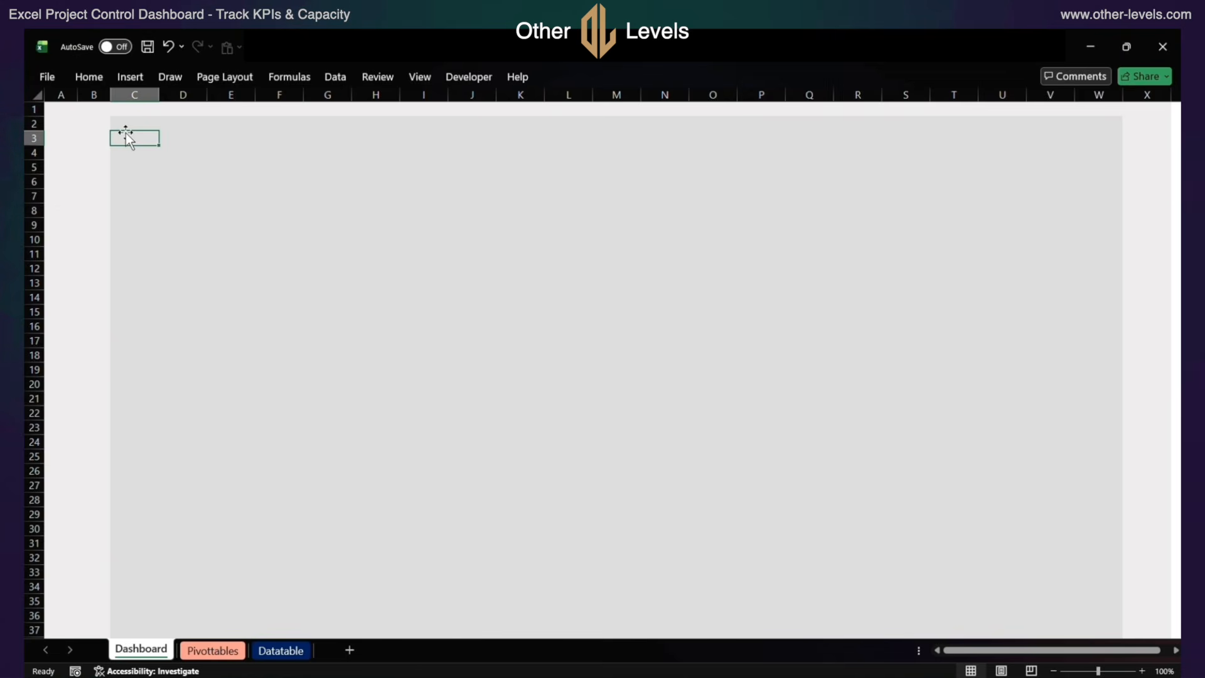
pyautogui.click(131, 76)
pyautogui.click(210, 117)
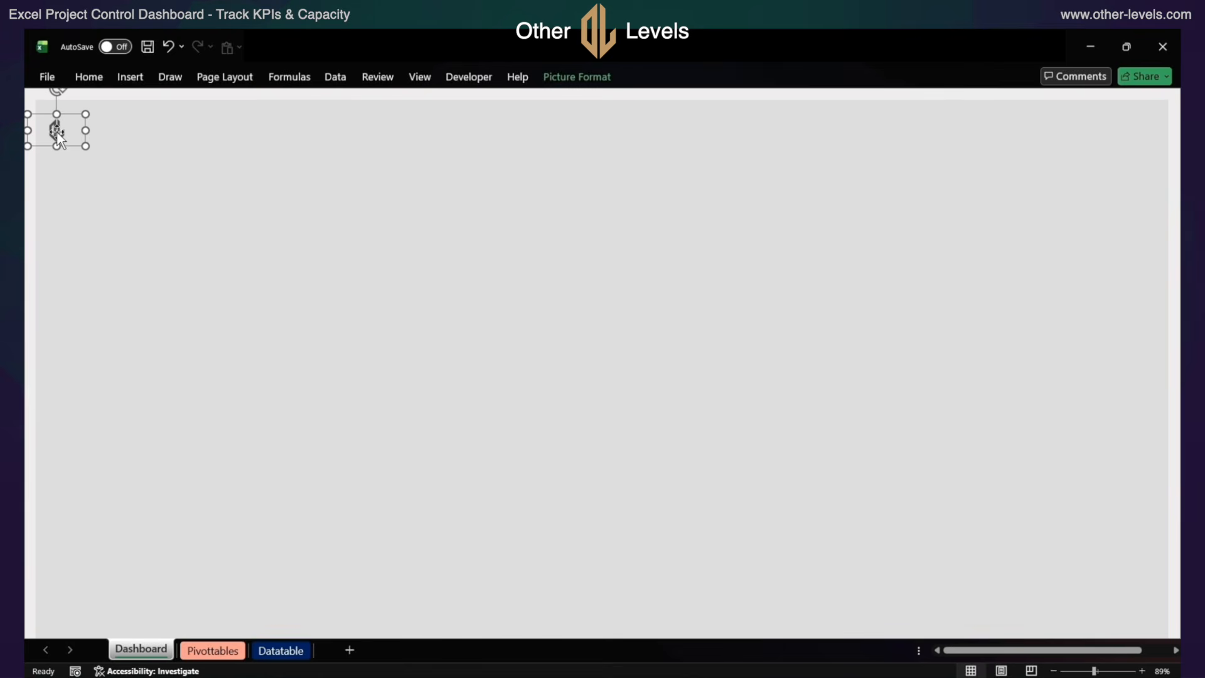
# Add a text box about 3.05" wide and 0.46" high below the logo, reading "Other Levels | Project Status"
pyautogui.click(130, 77)
pyautogui.click(259, 99)
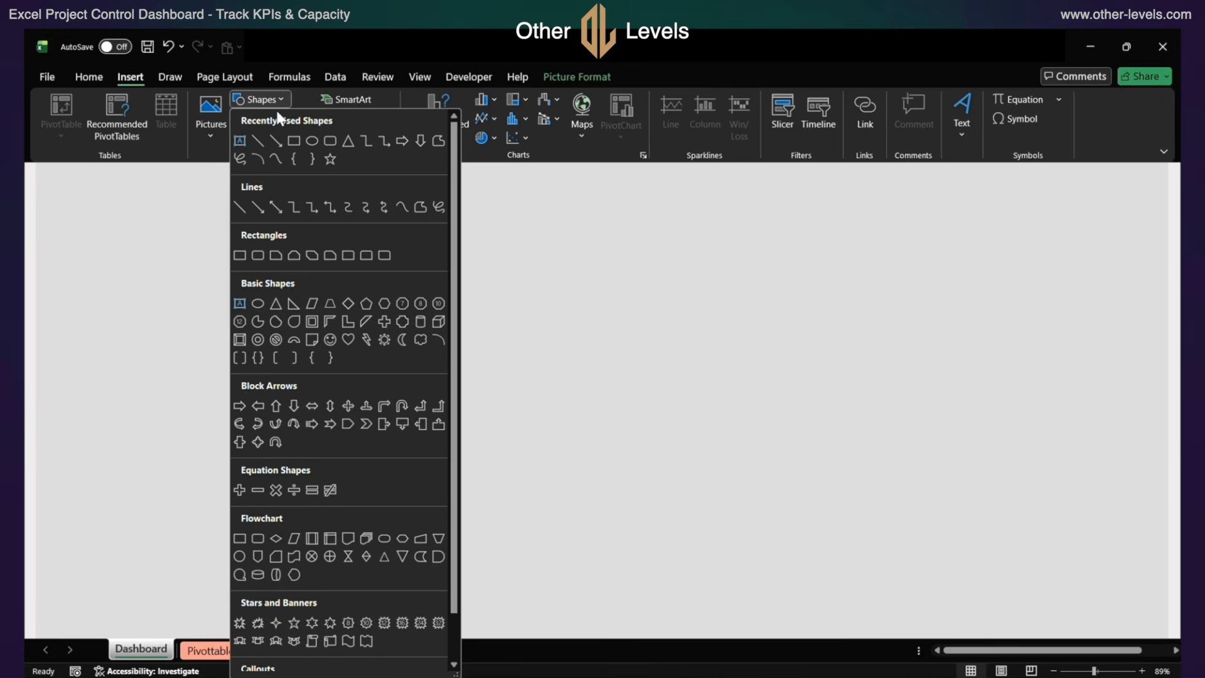
pyautogui.click(240, 140)
pyautogui.moveTo(102, 169); pyautogui.dragTo(298, 199)
pyautogui.write('Other Levels | Project')
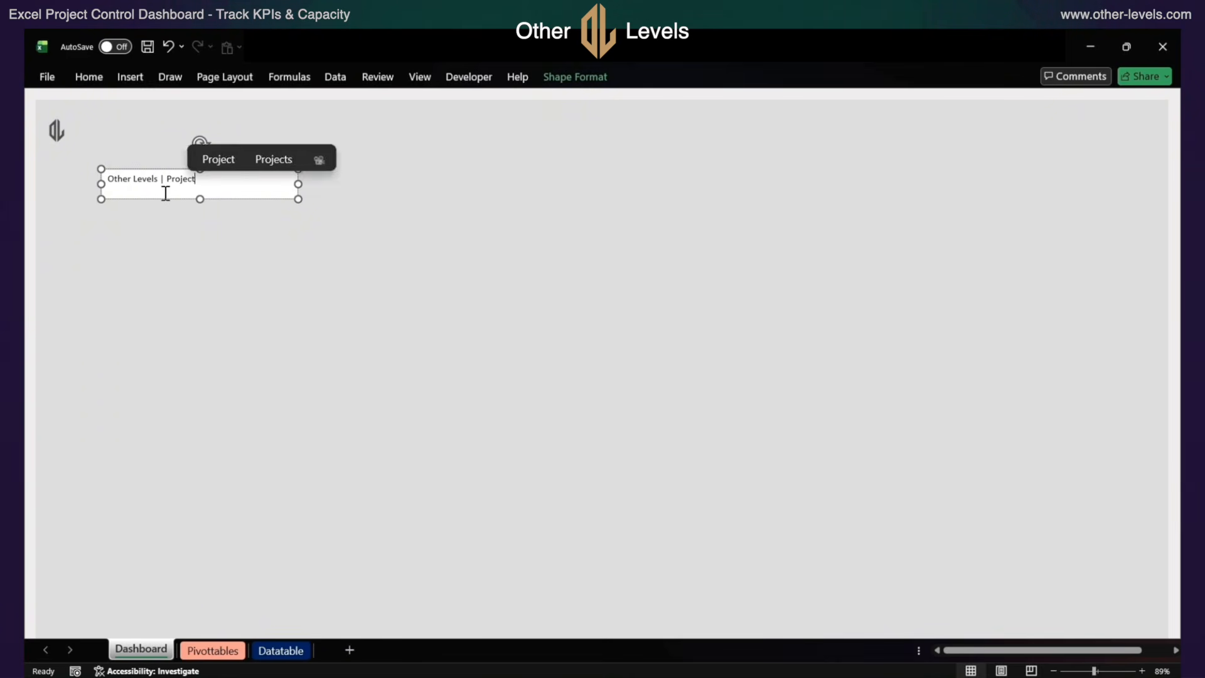
pyautogui.write(' Status')
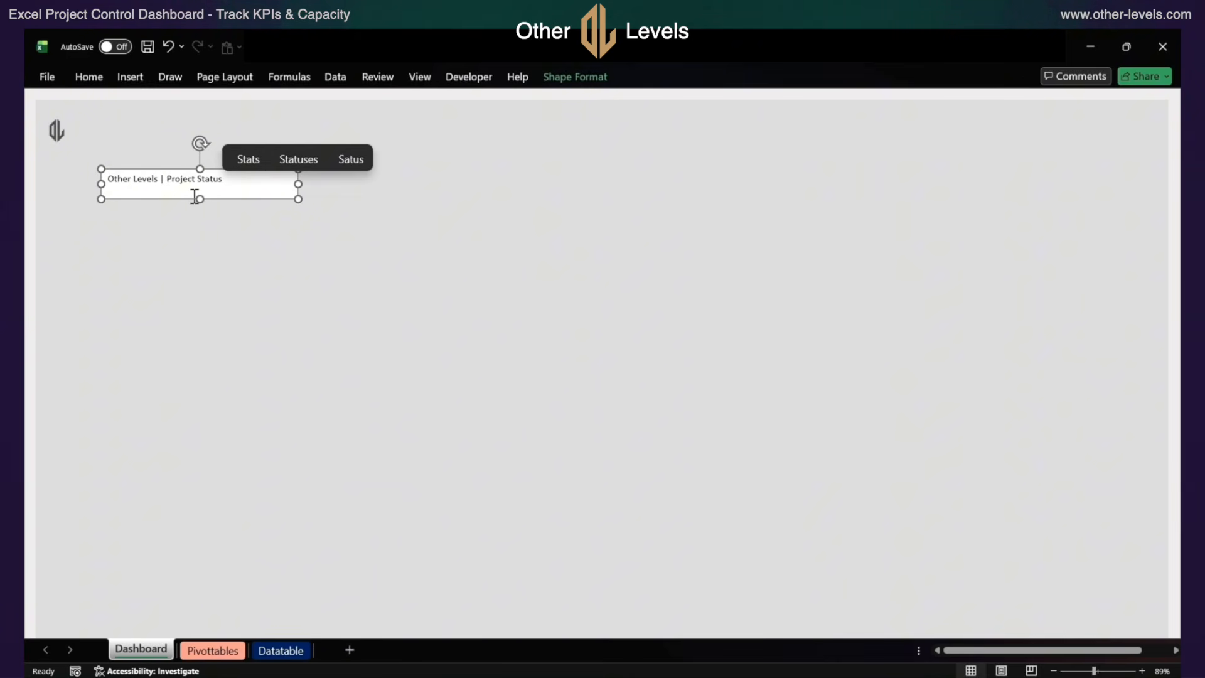
# Remove the fill and the outline from the title text box
pyautogui.click(558, 79)
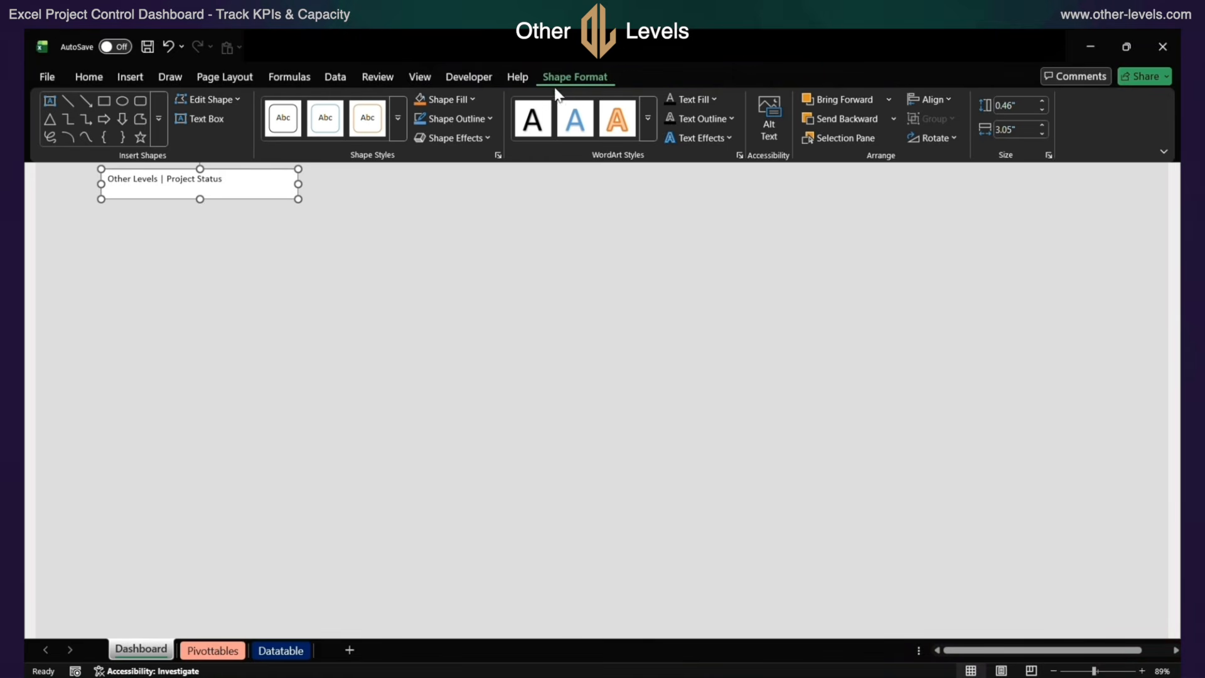
pyautogui.click(449, 97)
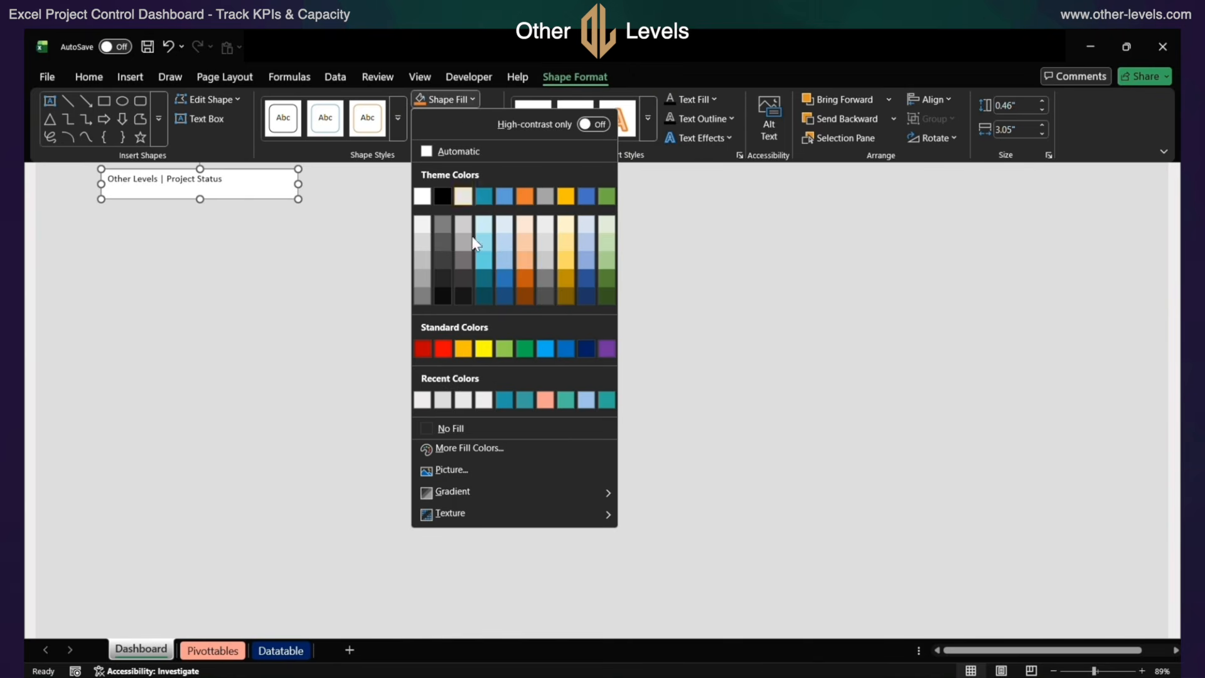
pyautogui.click(487, 432)
pyautogui.click(448, 119)
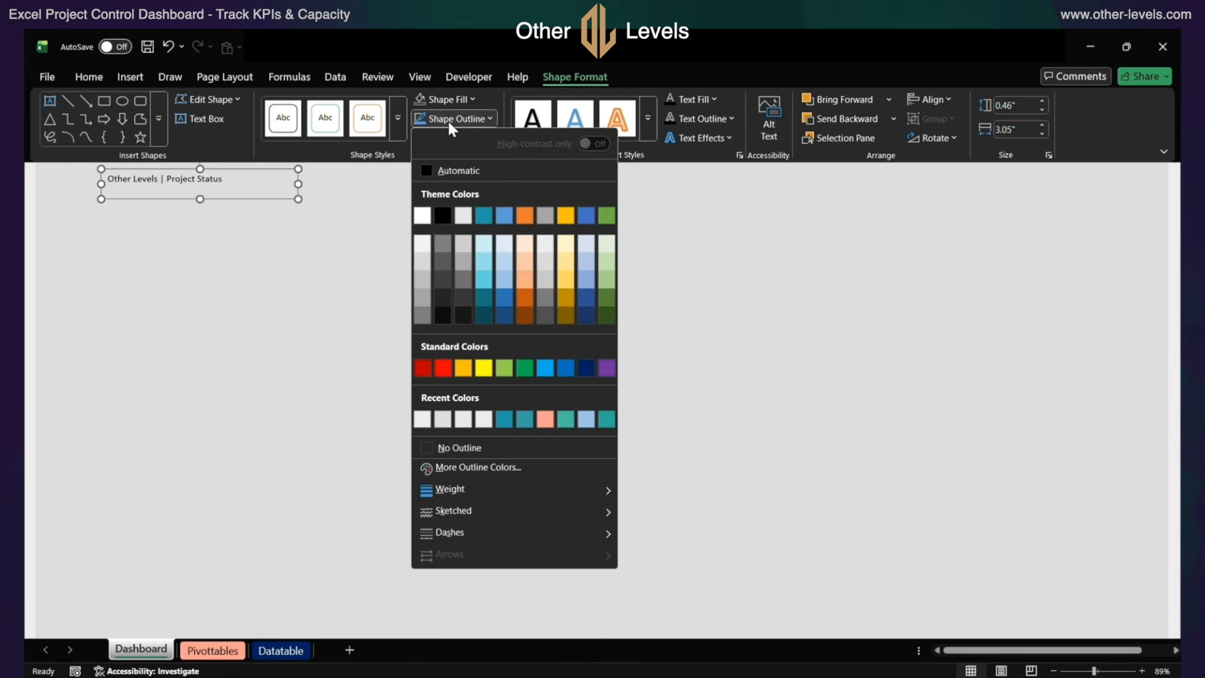
pyautogui.click(460, 449)
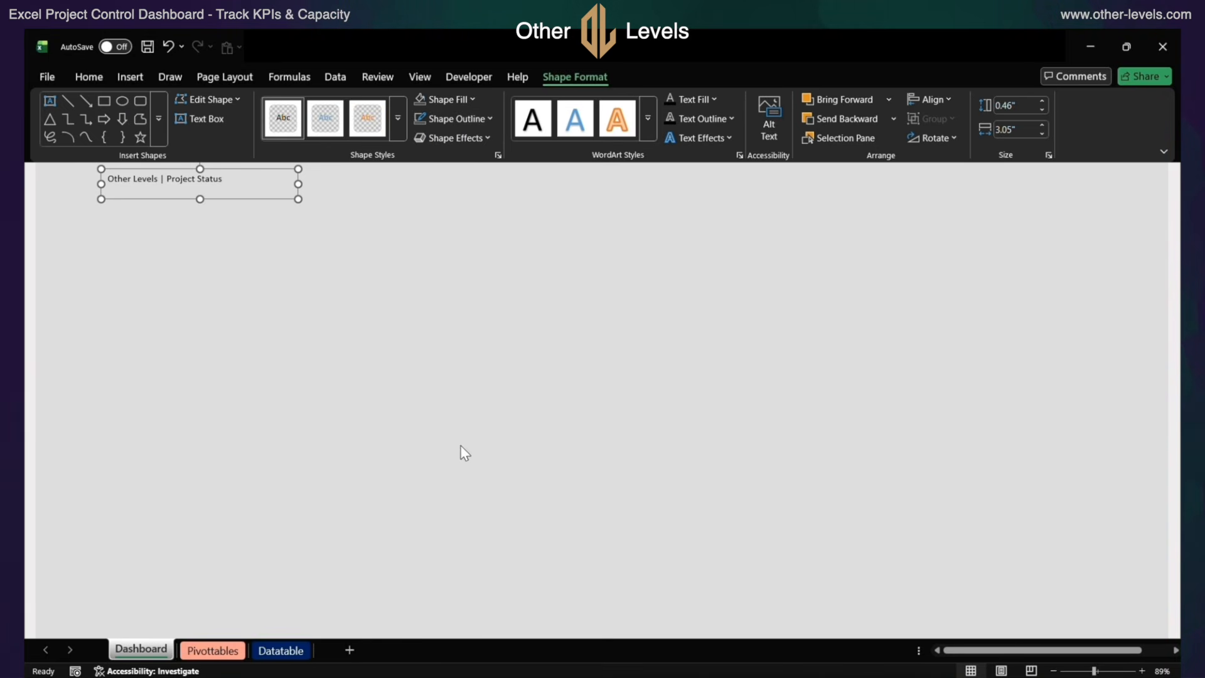
# Format the title text in Arial, size 14, with a black font color
pyautogui.click(98, 77)
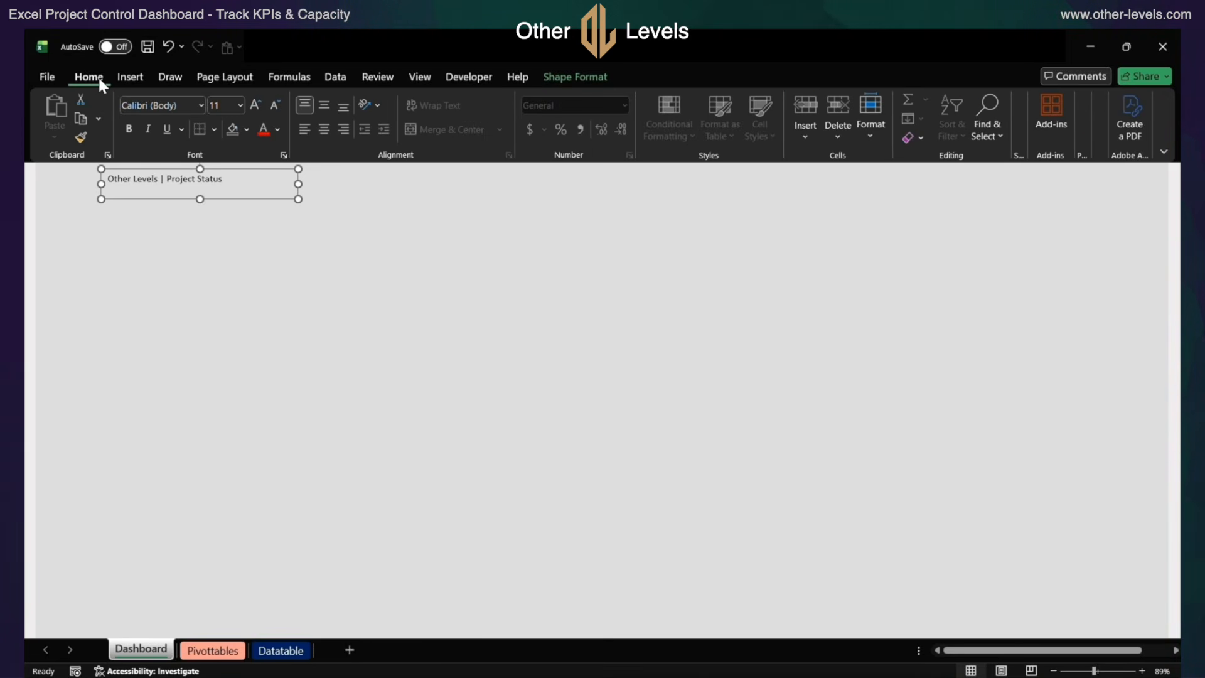
pyautogui.click(131, 107)
pyautogui.write('Arial')
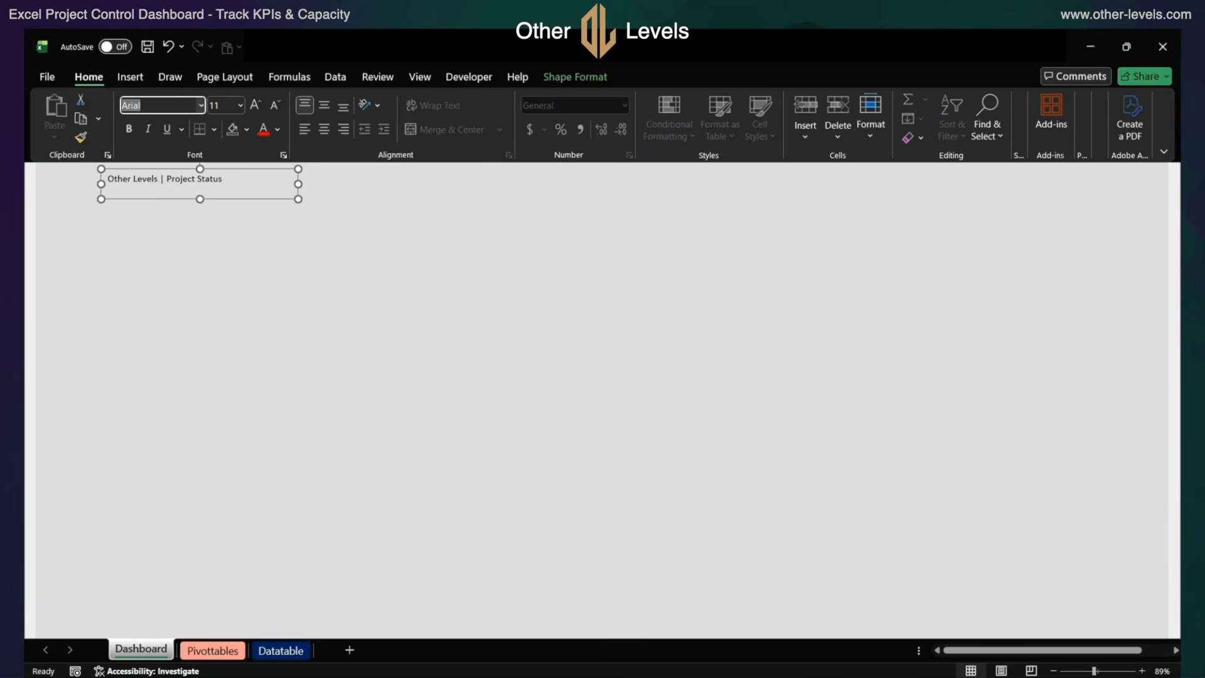
pyautogui.press('Return')
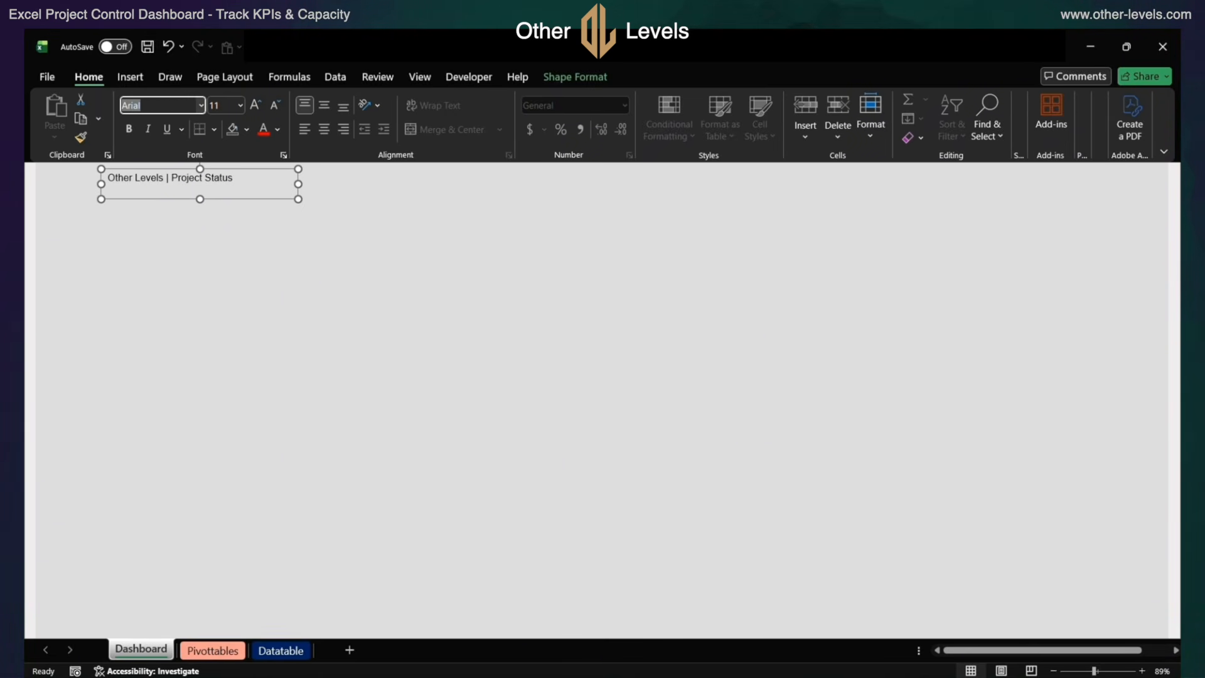
pyautogui.click(258, 104)
pyautogui.click(258, 104)
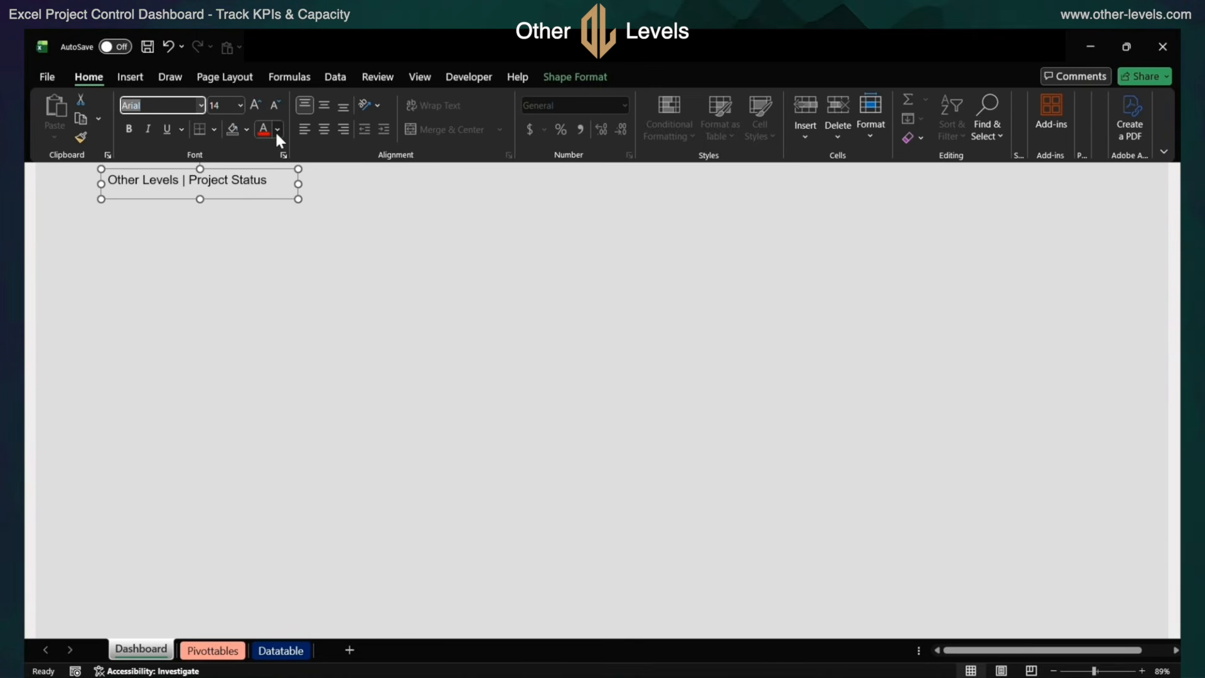
pyautogui.click(276, 129)
pyautogui.click(287, 226)
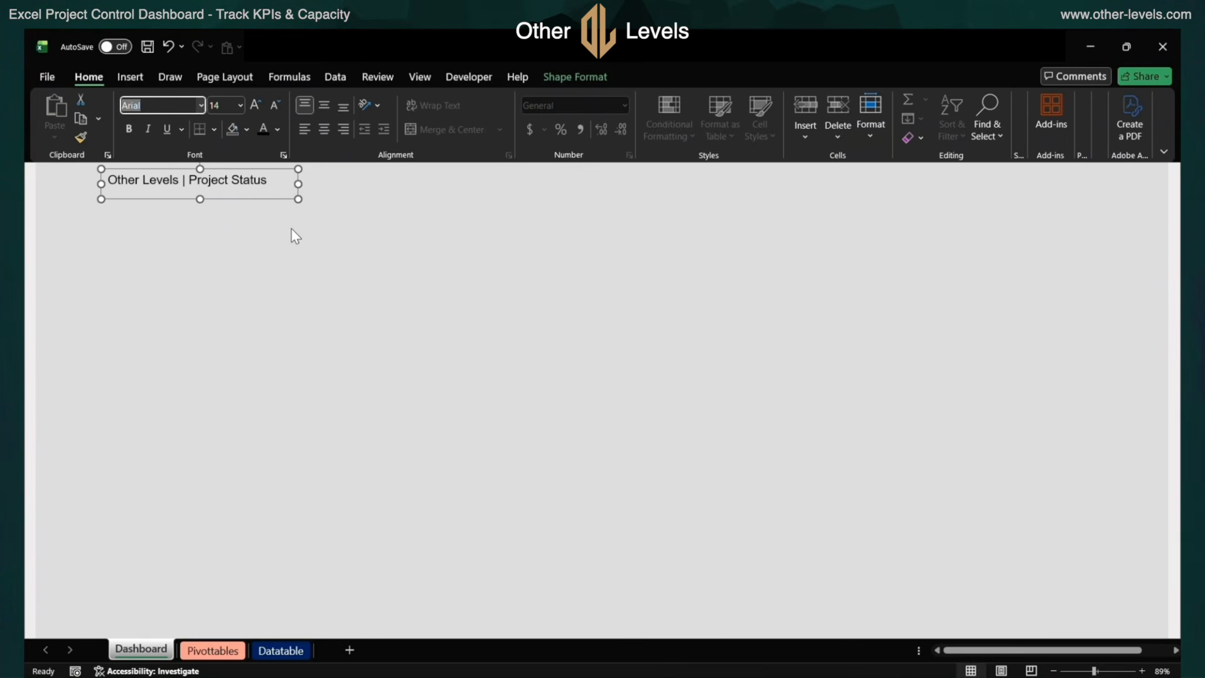
# Make only the words "Other Levels" in the title bold
pyautogui.click(178, 182)
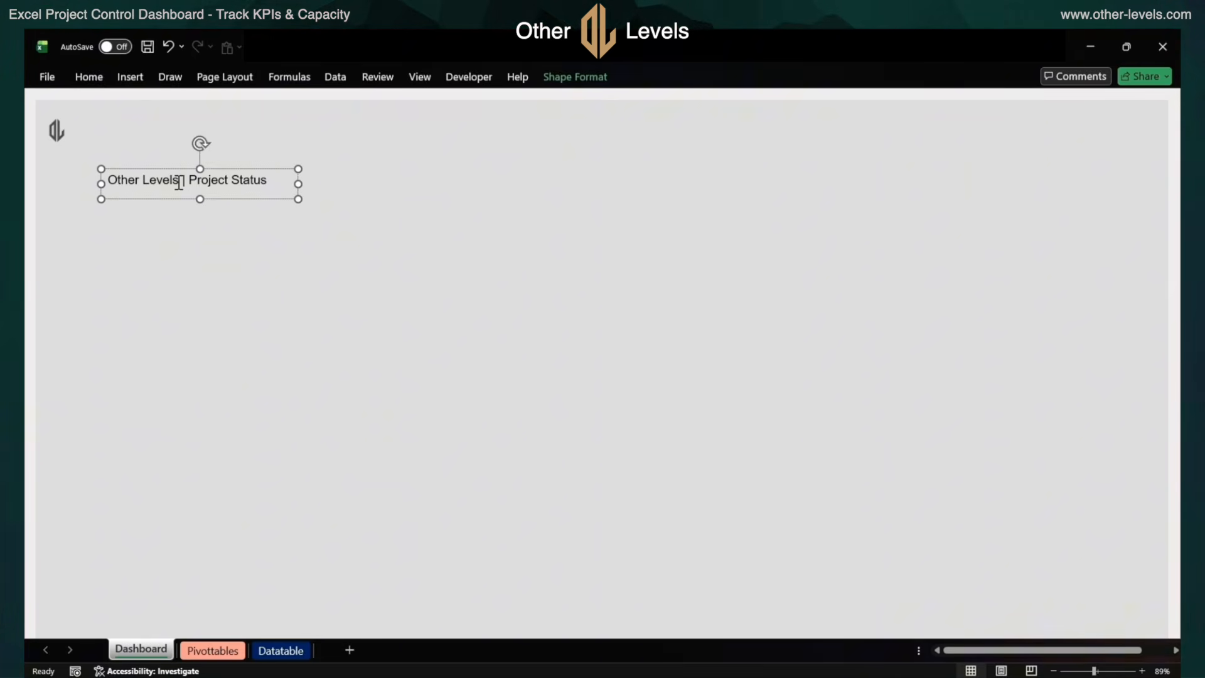
pyautogui.hotkey('shift', 'Home')
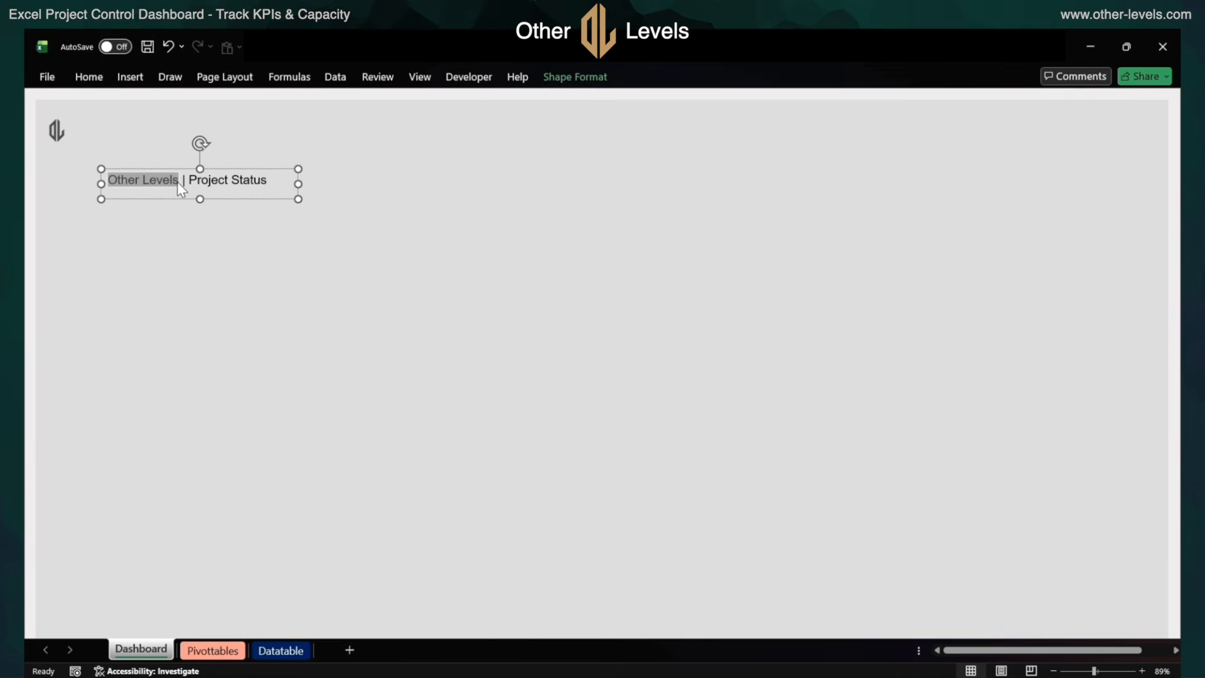
pyautogui.click(89, 77)
pyautogui.click(128, 129)
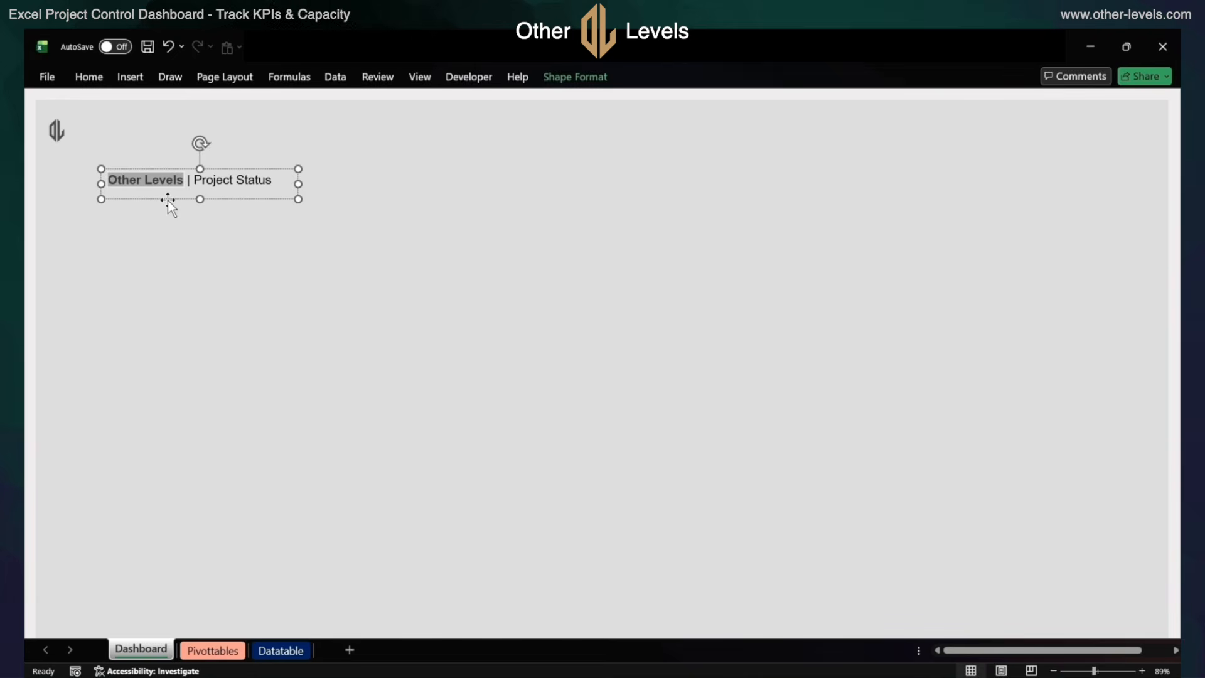
# Move the title text box up beside the logo, aligned with it, and deselect it
pyautogui.click(167, 201)
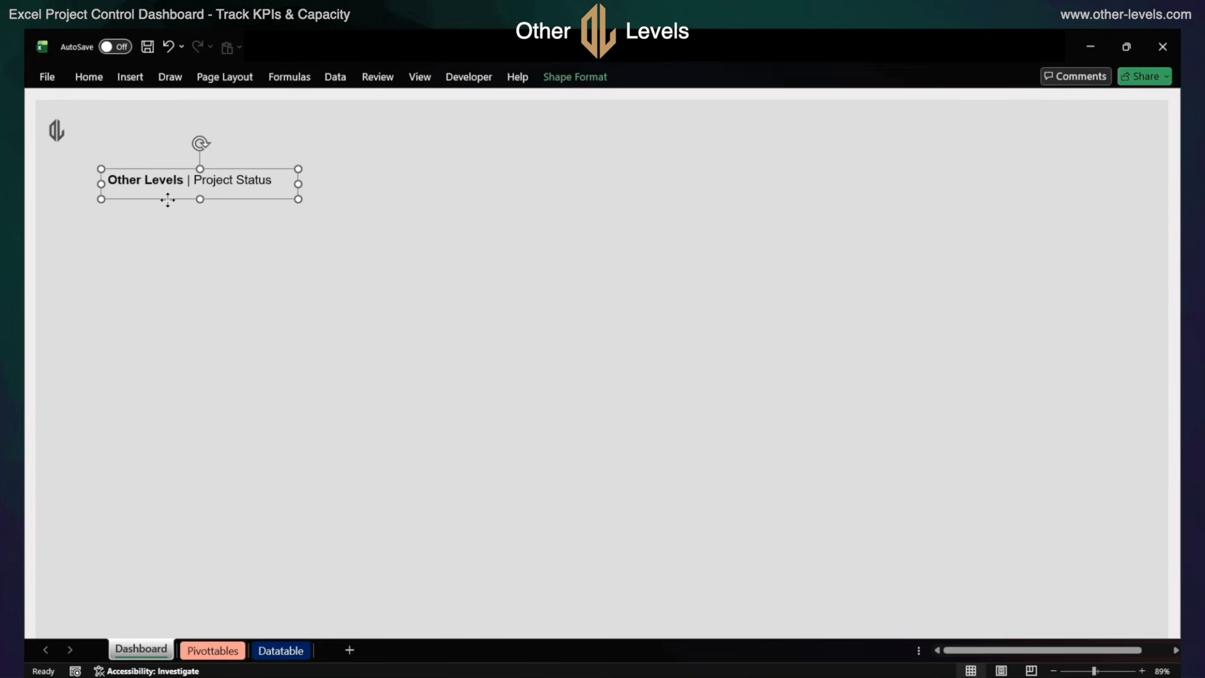
pyautogui.moveTo(168, 201); pyautogui.dragTo(129, 150)
pyautogui.click(121, 206)
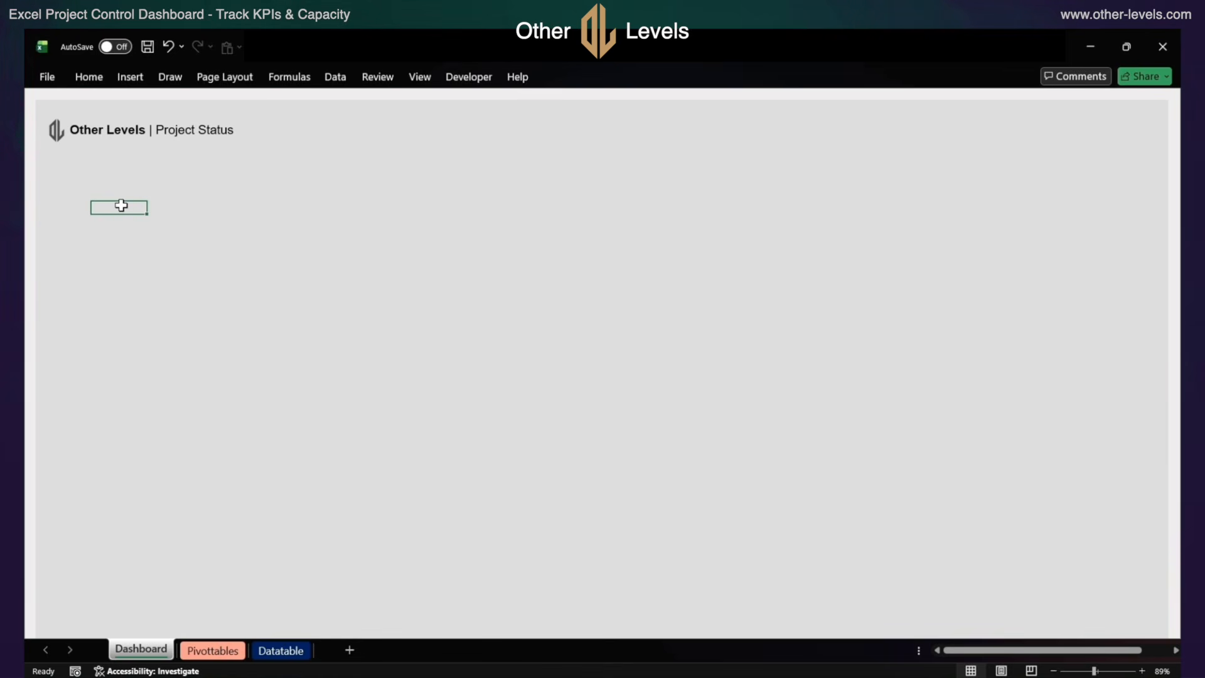
# Draw a rounded rectangle about 2.43" wide and 1.1" high below the title and show its shape formatting options
pyautogui.click(132, 80)
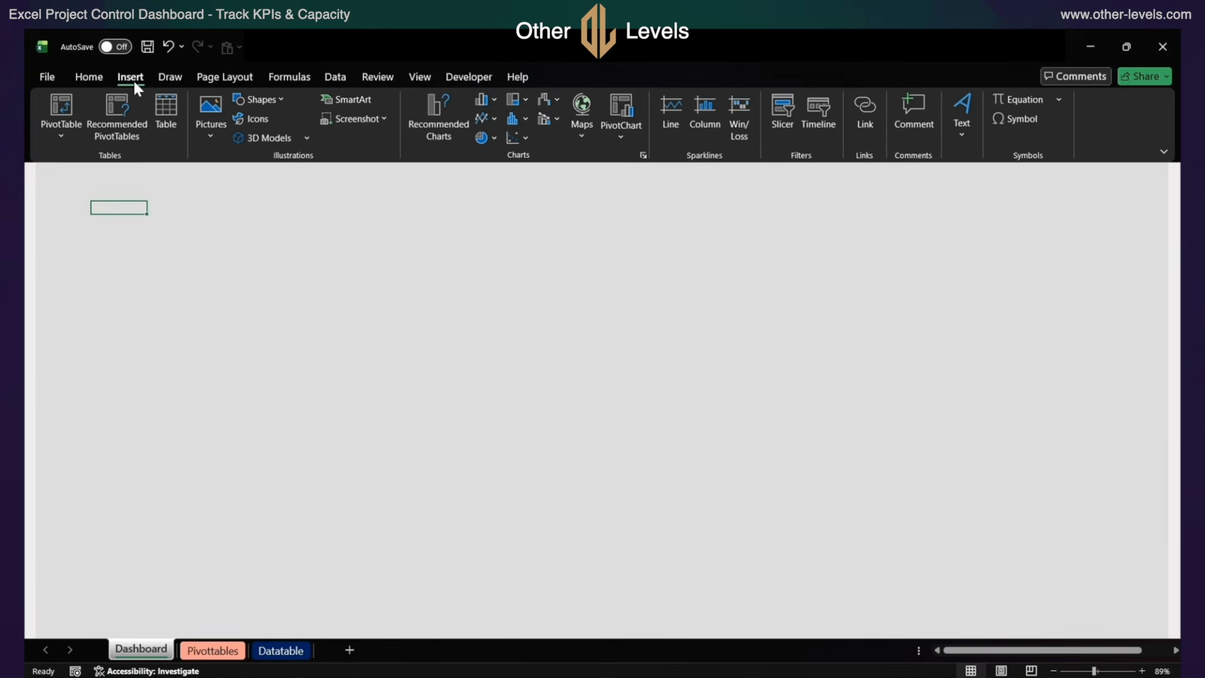
pyautogui.click(258, 98)
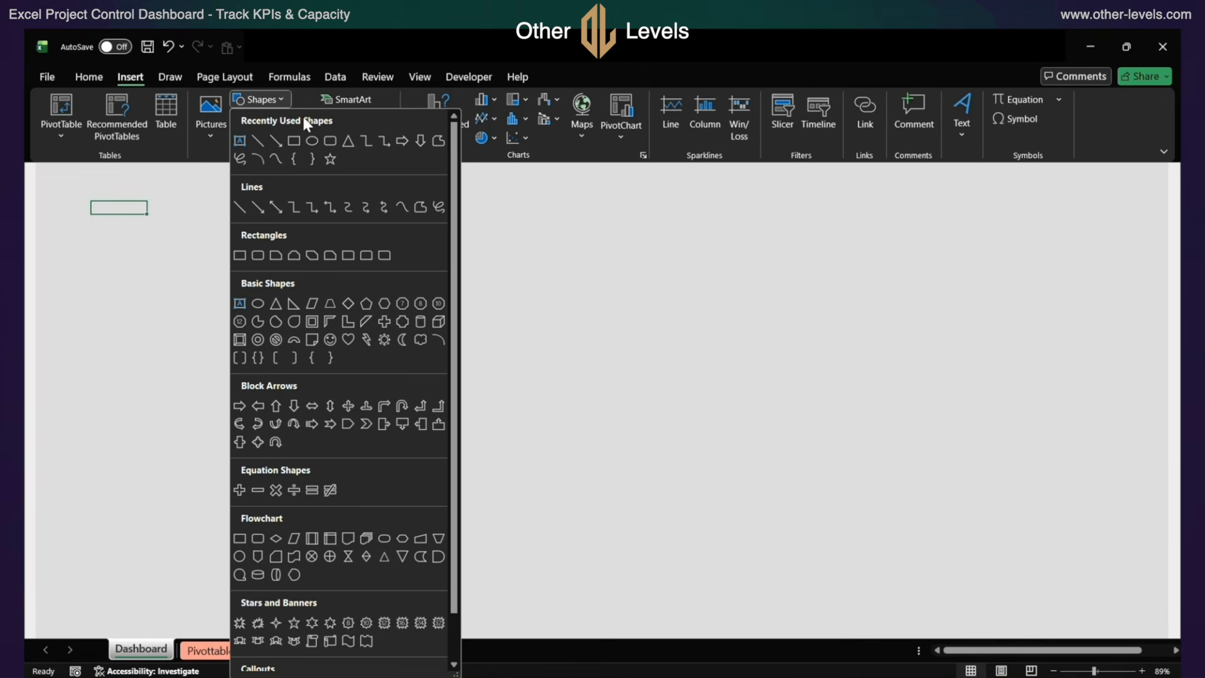
pyautogui.click(336, 145)
pyautogui.moveTo(121, 195); pyautogui.dragTo(277, 265)
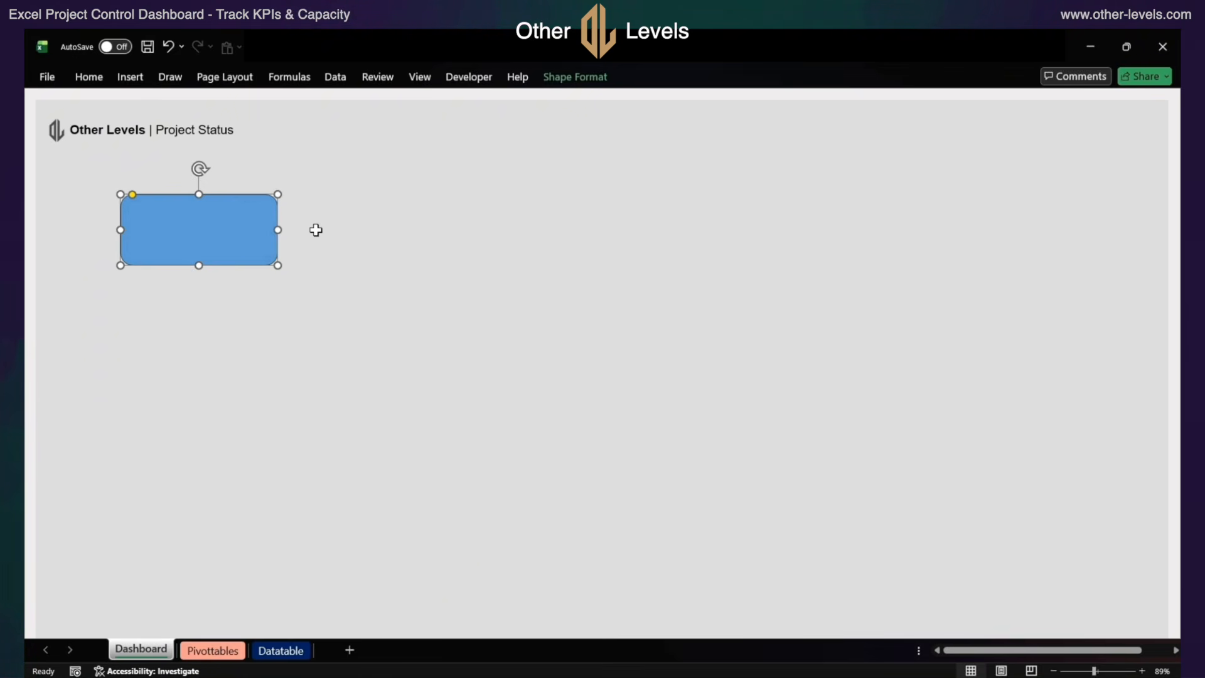
pyautogui.click(570, 82)
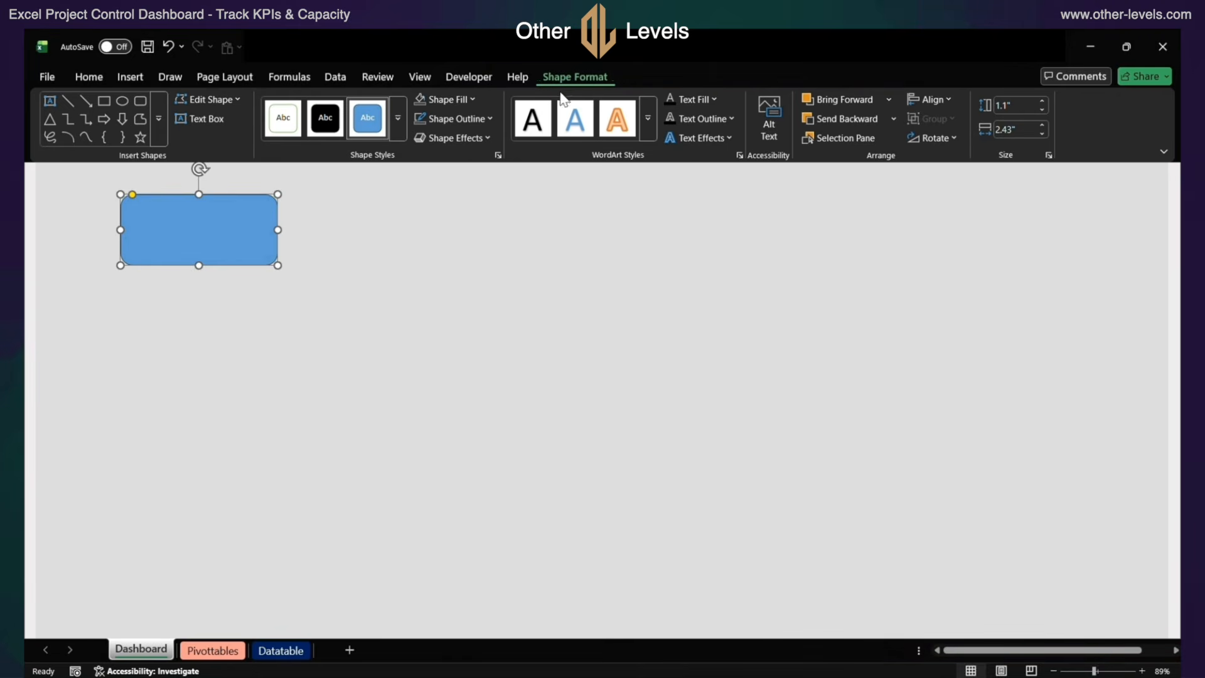
# Fill the rounded rectangle with the recently used light gray color and remove its outline
pyautogui.click(468, 100)
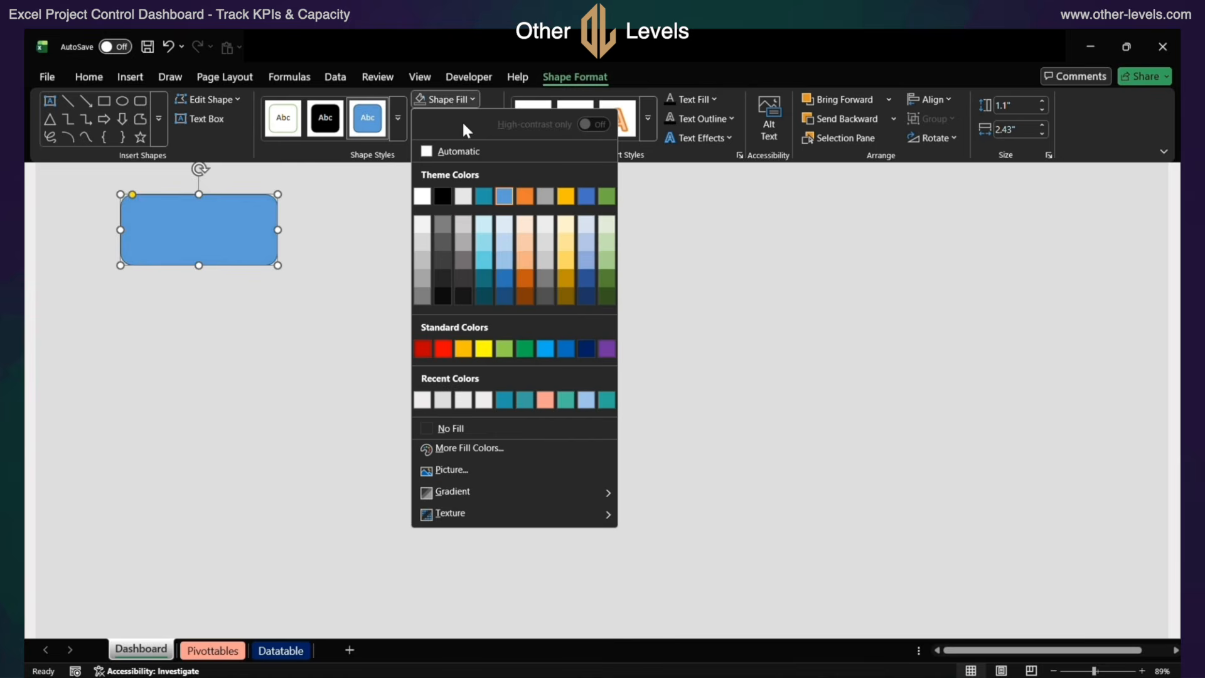
pyautogui.click(465, 404)
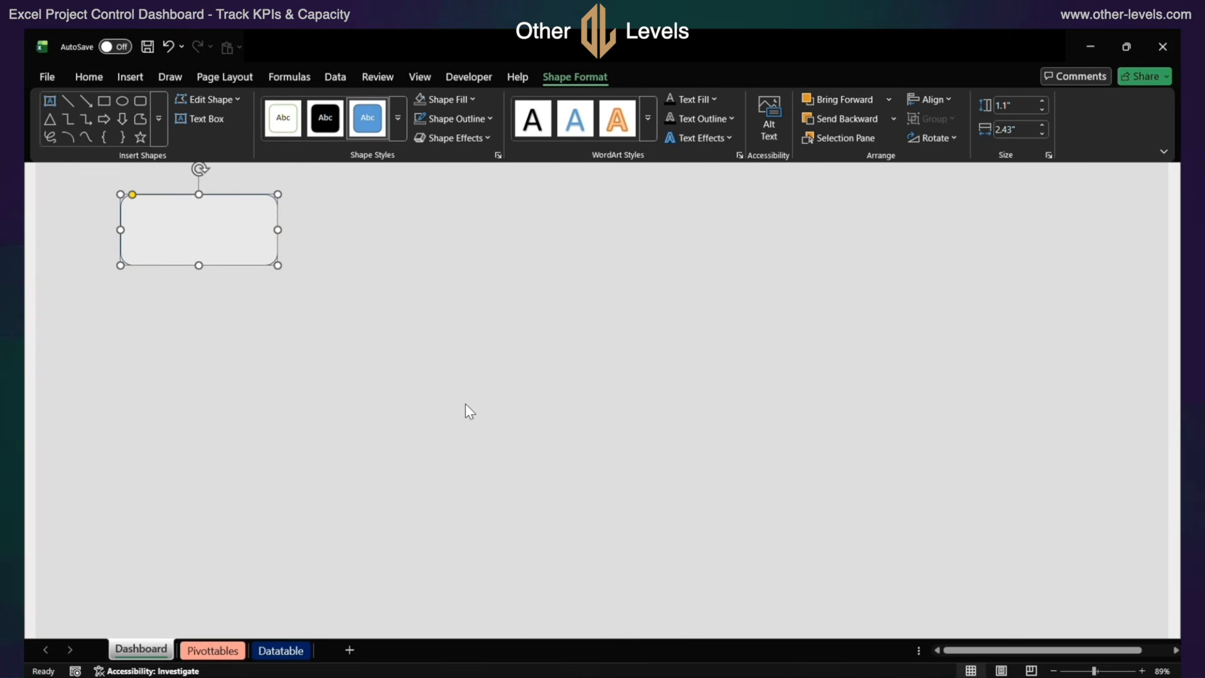
pyautogui.click(463, 116)
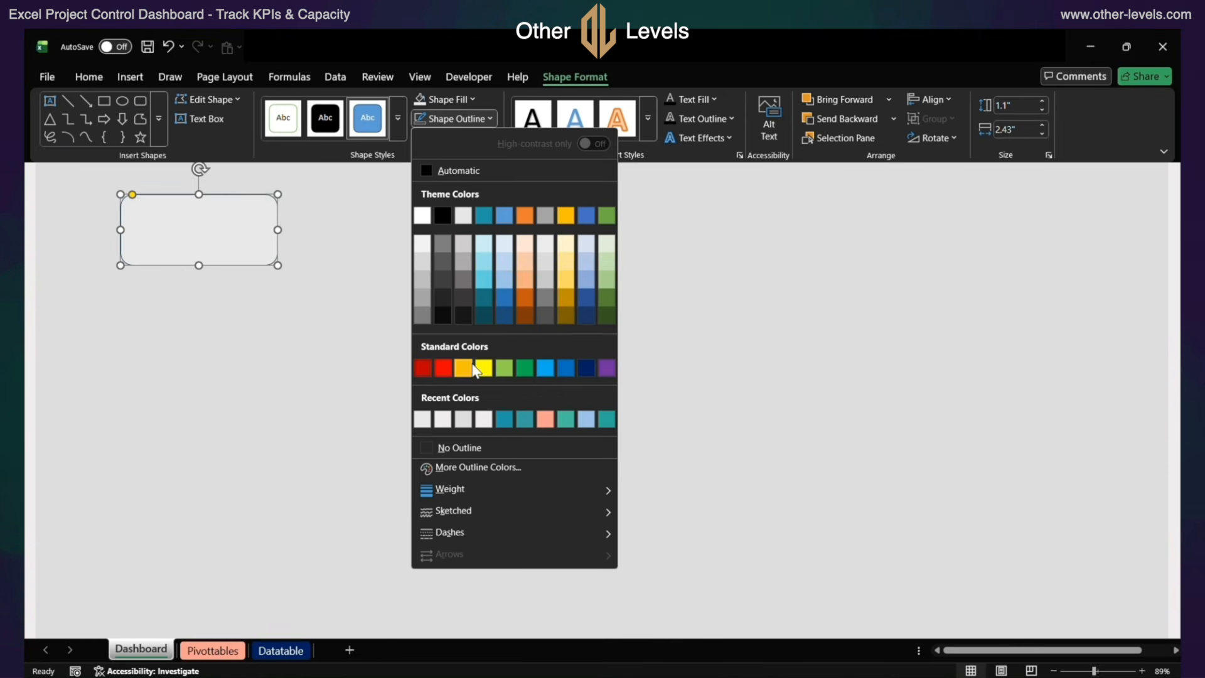
pyautogui.click(479, 447)
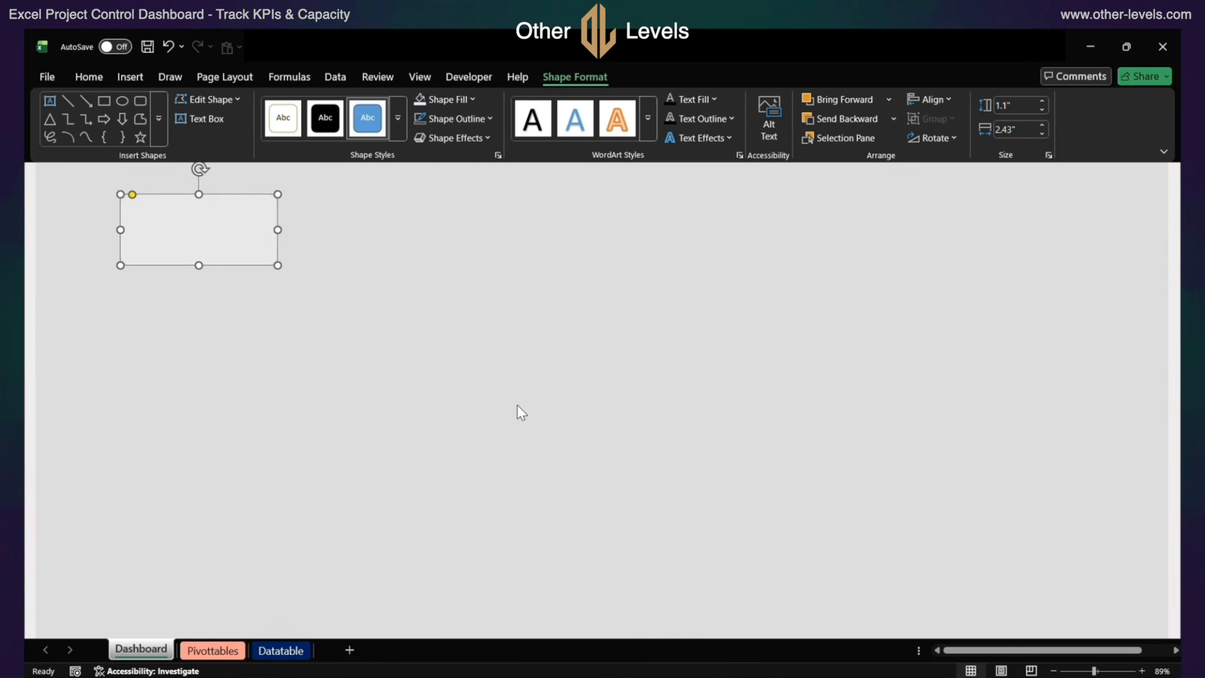
# Set the rounded rectangle's height to 1.29" and width to 2.74", and copy the card
pyautogui.click(1020, 106)
pyautogui.write('1.29')
pyautogui.press('Return')
pyautogui.click(1017, 130)
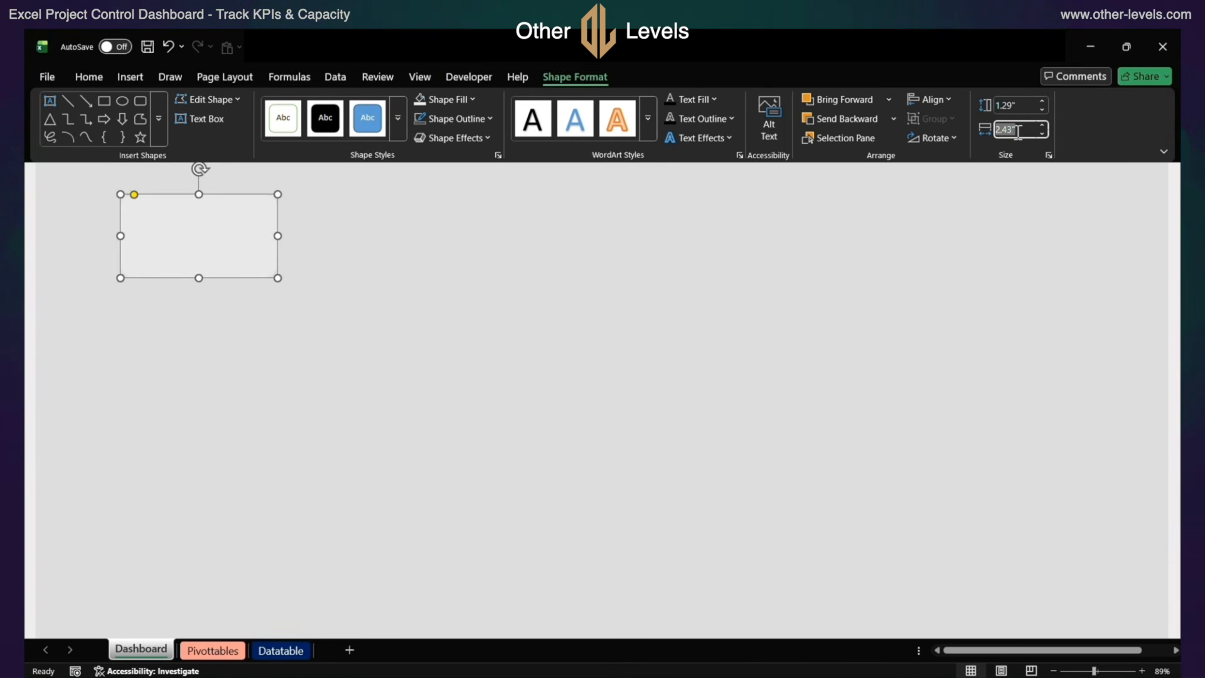
pyautogui.write('2.74')
pyautogui.press('Return')
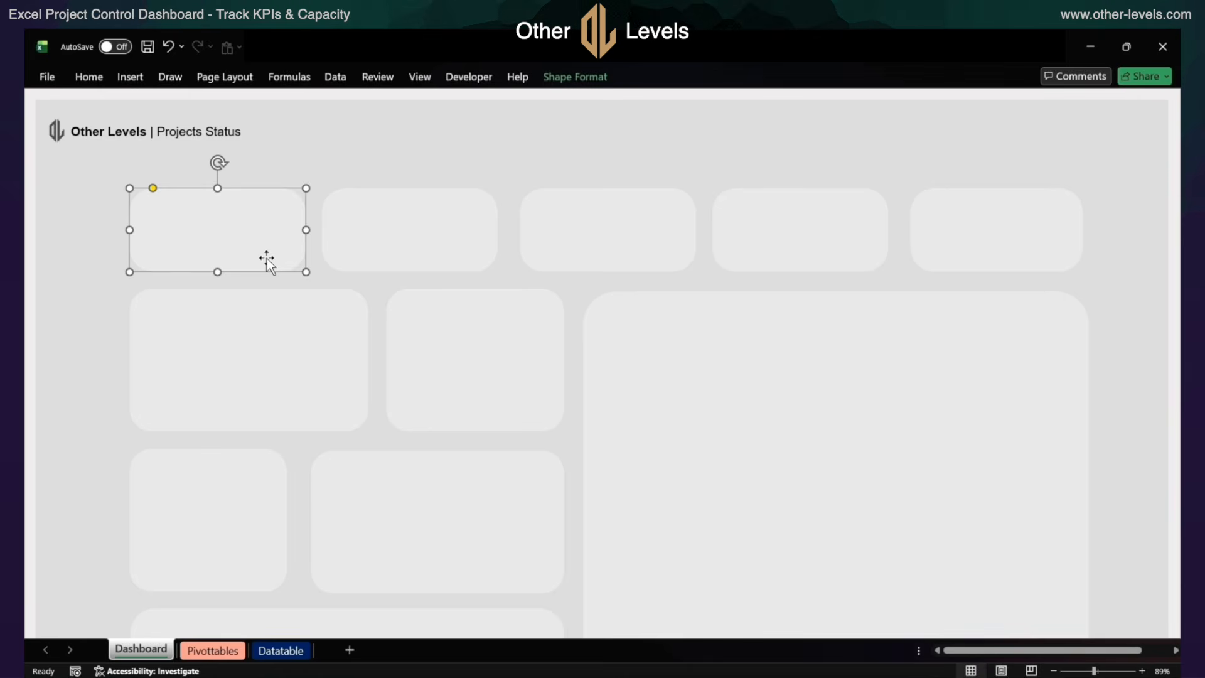
pyautogui.hotkey('ctrl', 'c')
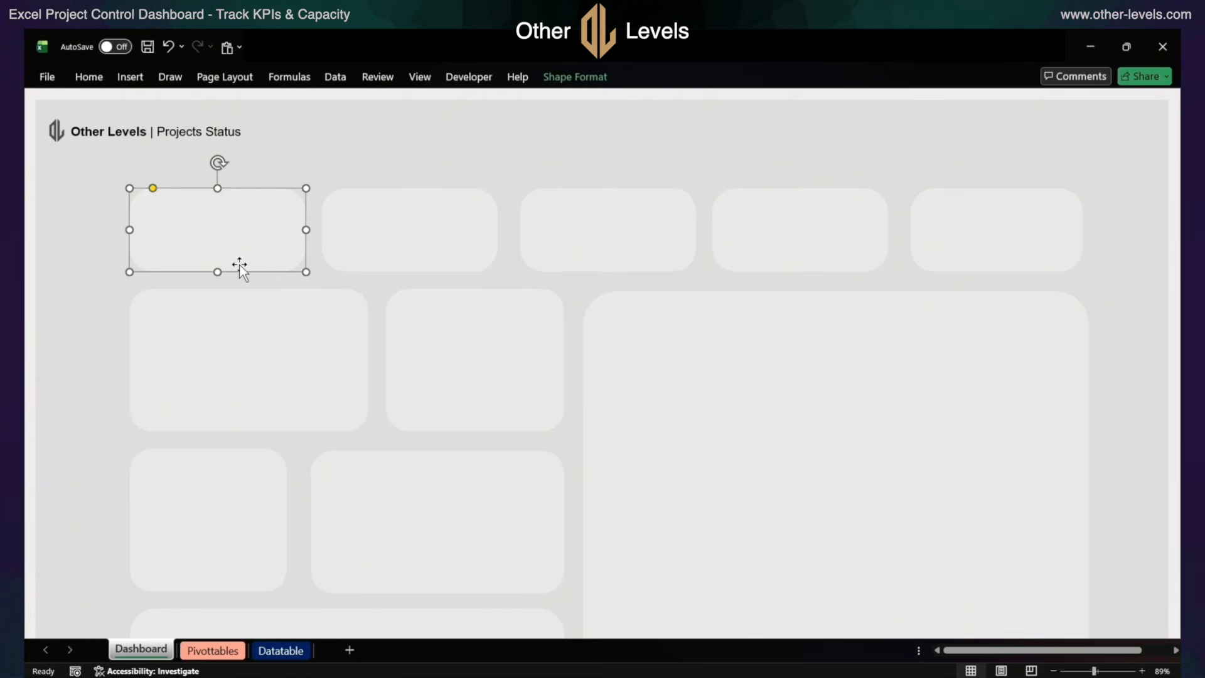
# Duplicate the title text box to the far end of the header, replace its text with "Dashboard", and narrow the box
pyautogui.click(180, 141)
pyautogui.moveTo(180, 142); pyautogui.dragTo(1105, 146)
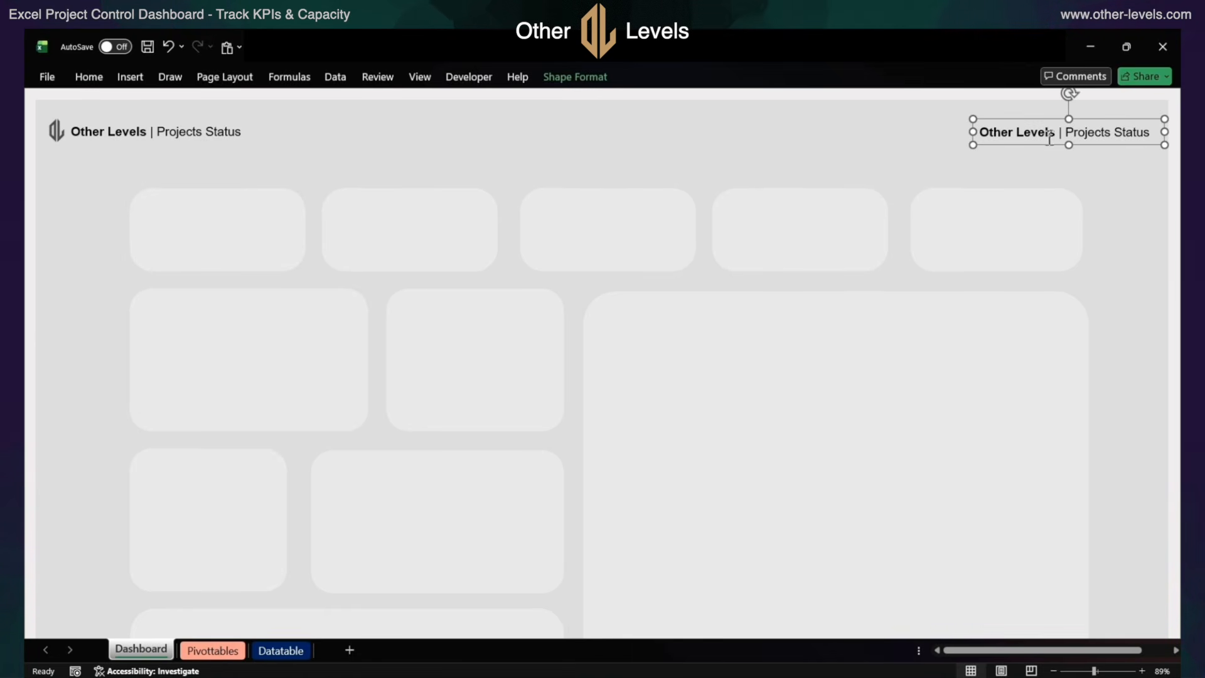
pyautogui.write('Dashboard')
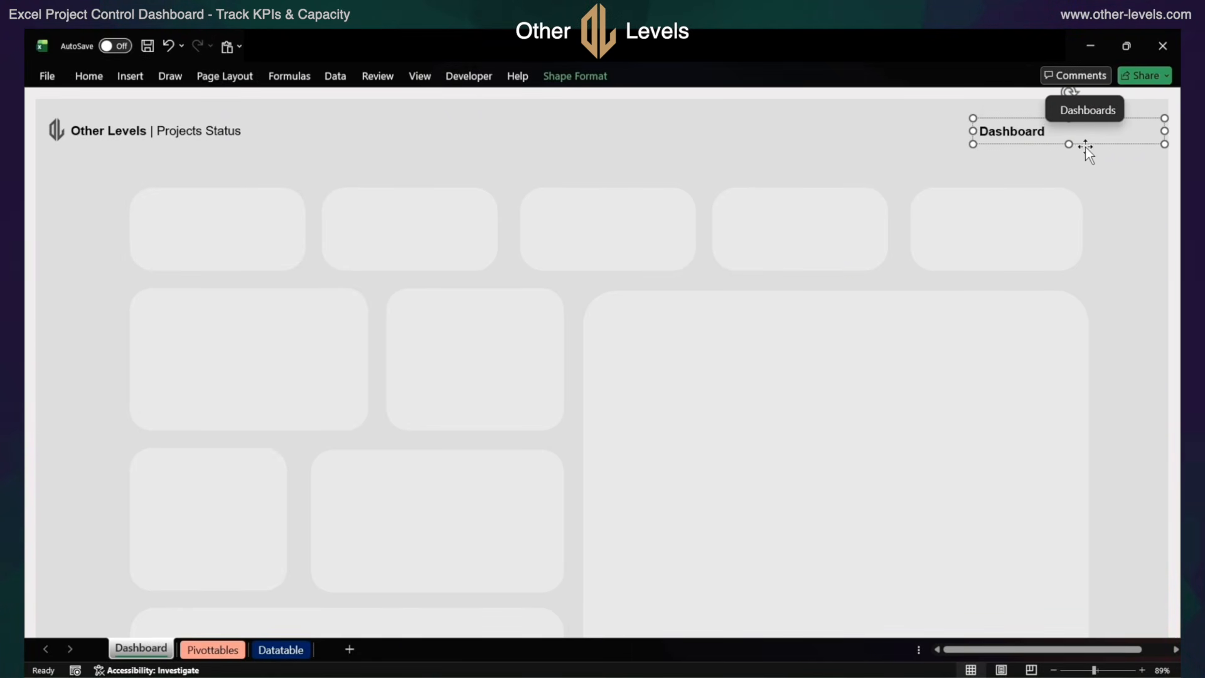
pyautogui.moveTo(1164, 131); pyautogui.dragTo(1068, 130)
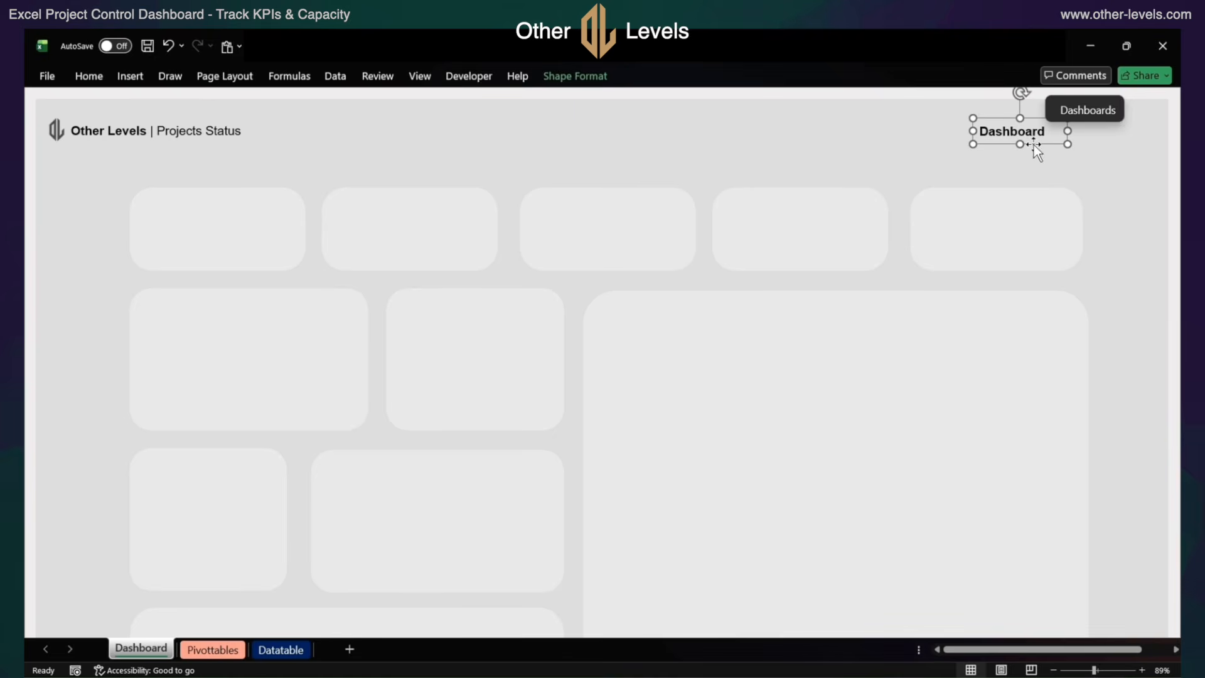
# Format the "Dashboard" header label in non-bold Arial, size 12, and deselect it
pyautogui.click(88, 76)
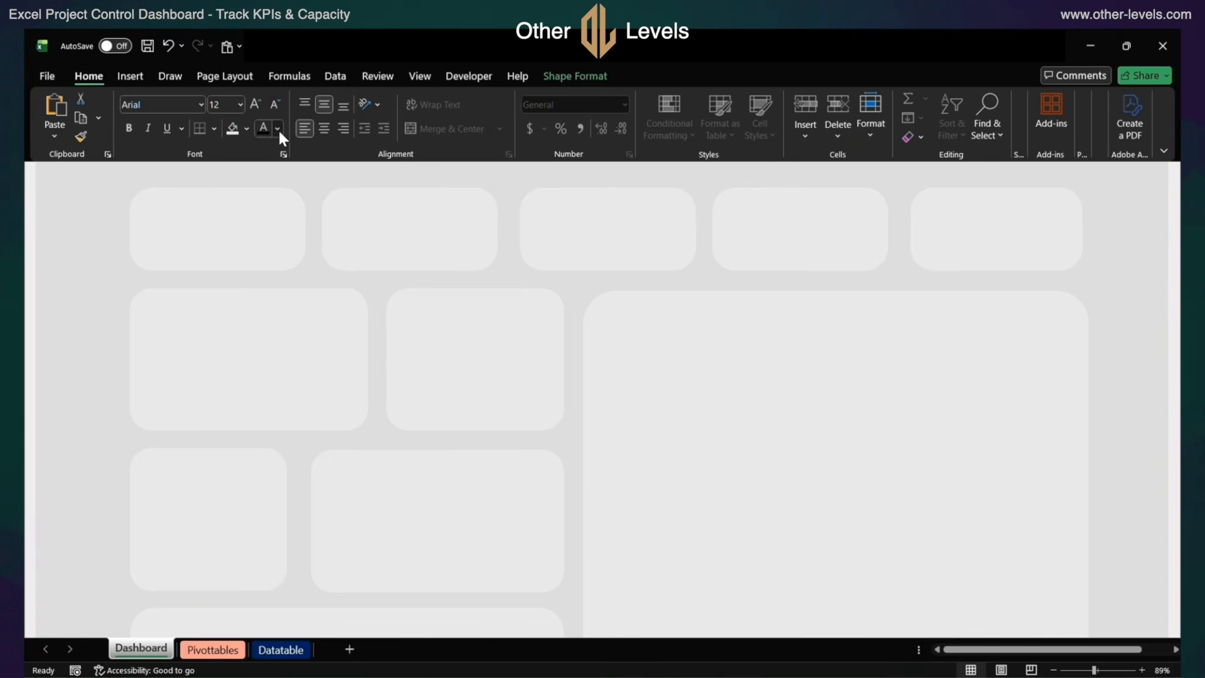
pyautogui.click(578, 209)
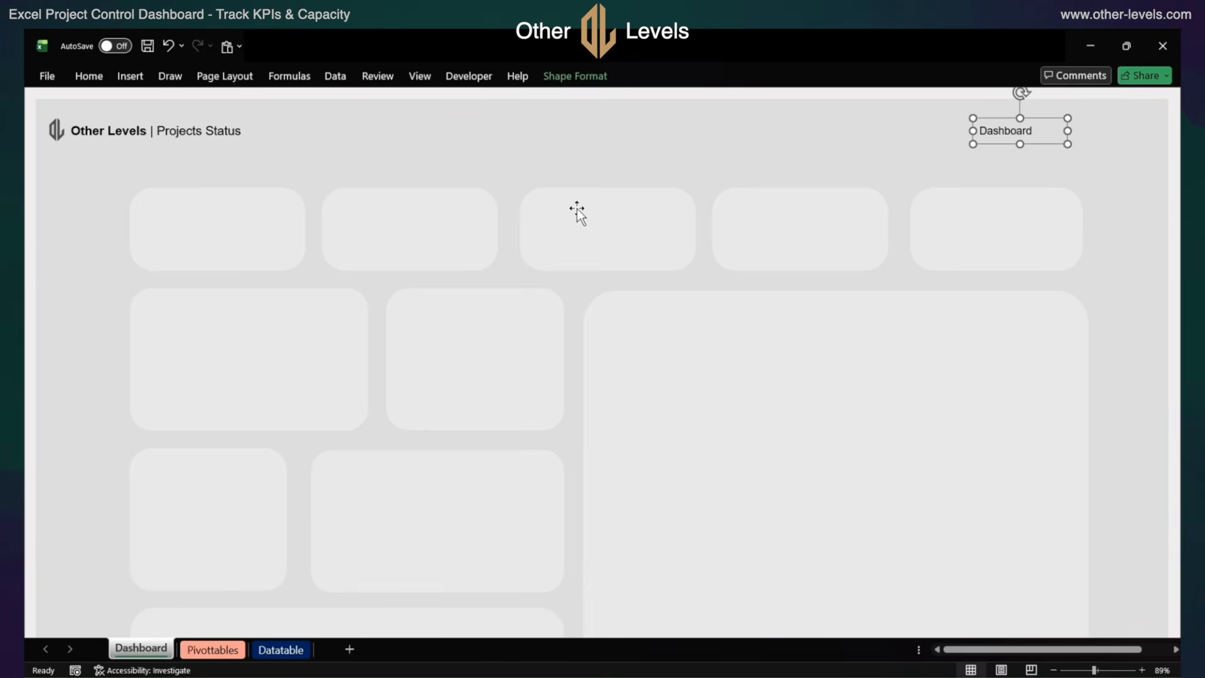
pyautogui.click(996, 157)
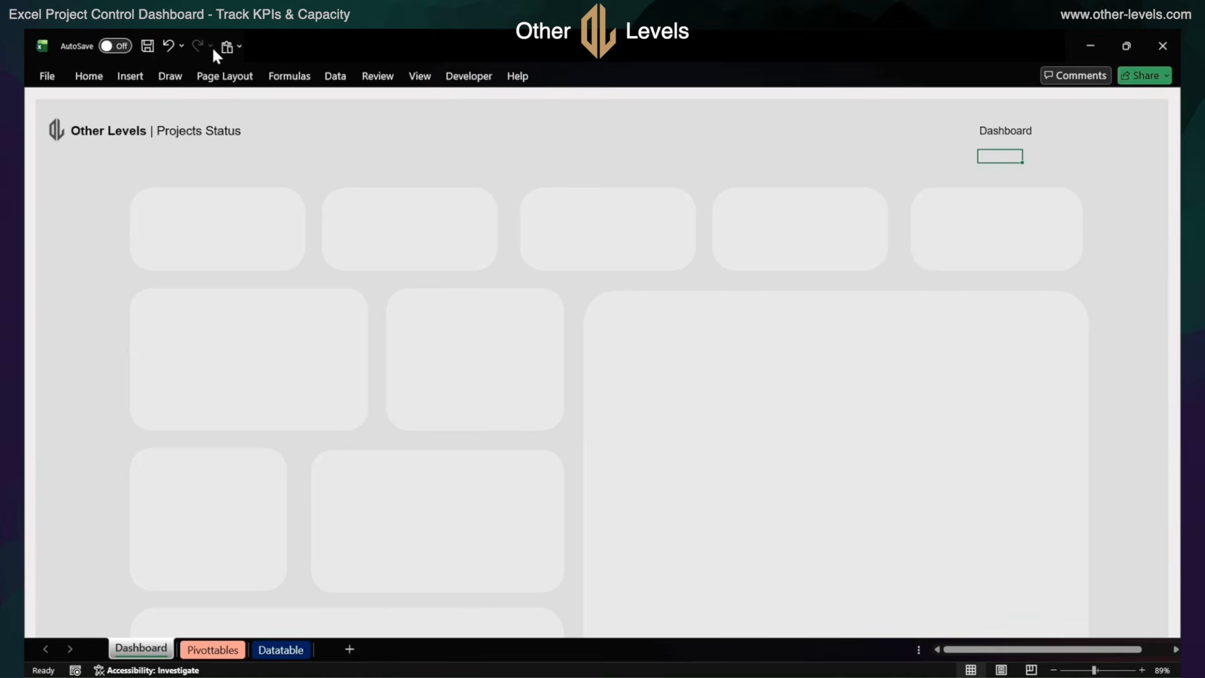
# Draw a short horizontal line about 0.38" long beneath the "Dashboard" header label
pyautogui.click(137, 83)
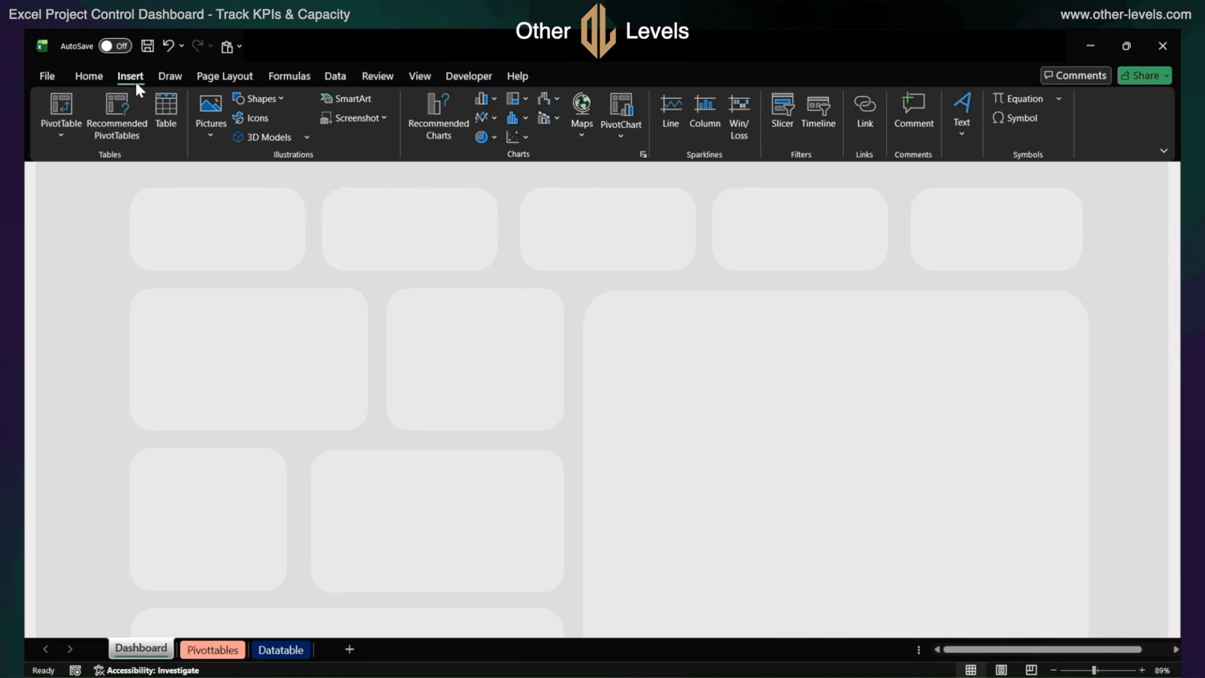
pyautogui.click(248, 98)
pyautogui.click(243, 206)
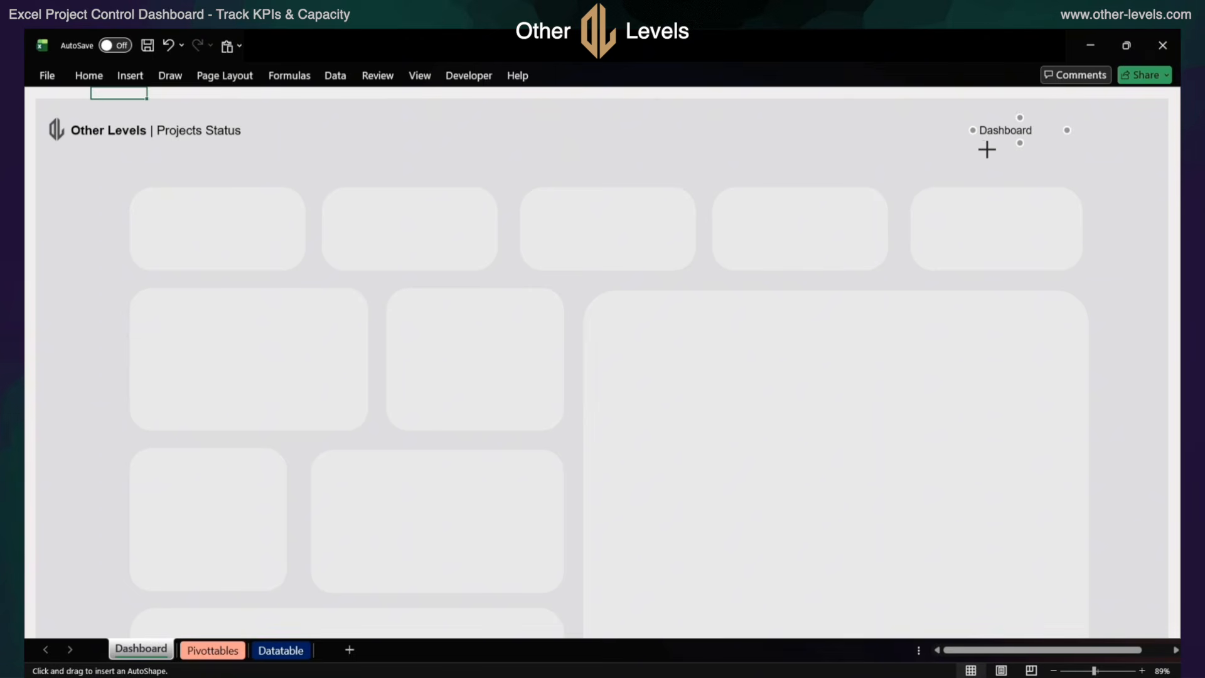
pyautogui.moveTo(986, 150); pyautogui.dragTo(1009, 149)
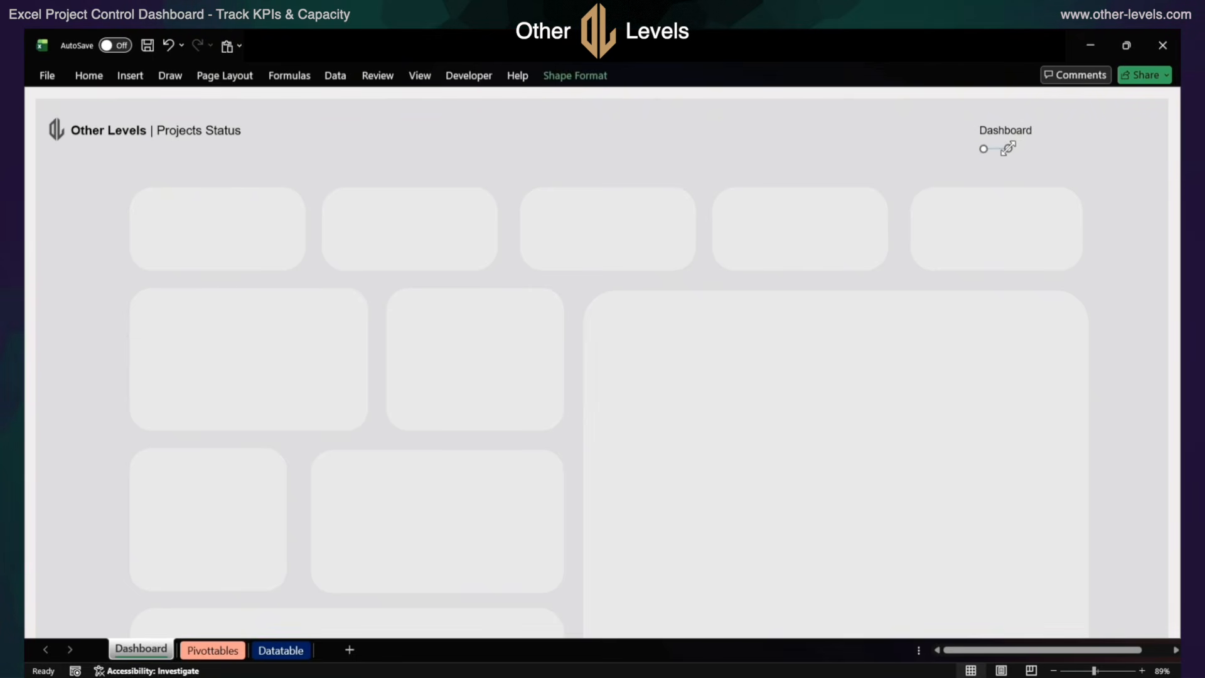
# Set the line's height to 0" and its width to 0.39"
pyautogui.click(582, 88)
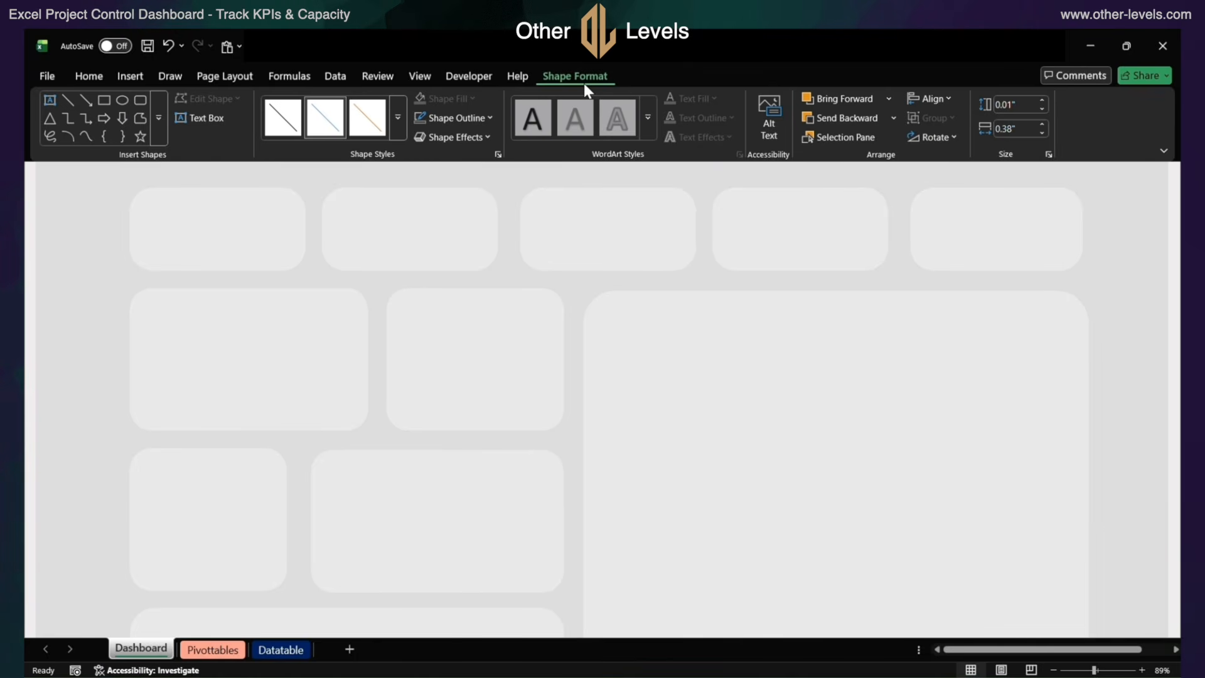
pyautogui.click(1020, 106)
pyautogui.write('0')
pyautogui.press('Return')
pyautogui.click(1023, 128)
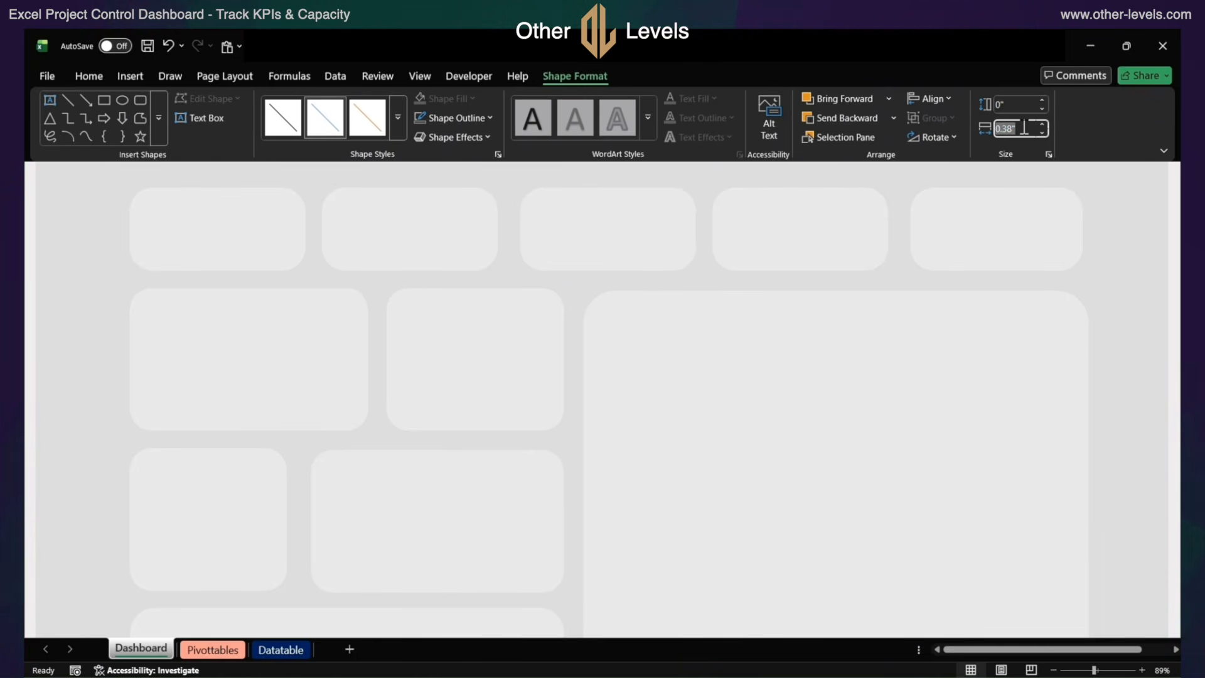
pyautogui.write('0.39')
# Color the line under the "Dashboard" label black and set its weight to ¼ pt
pyautogui.click(487, 116)
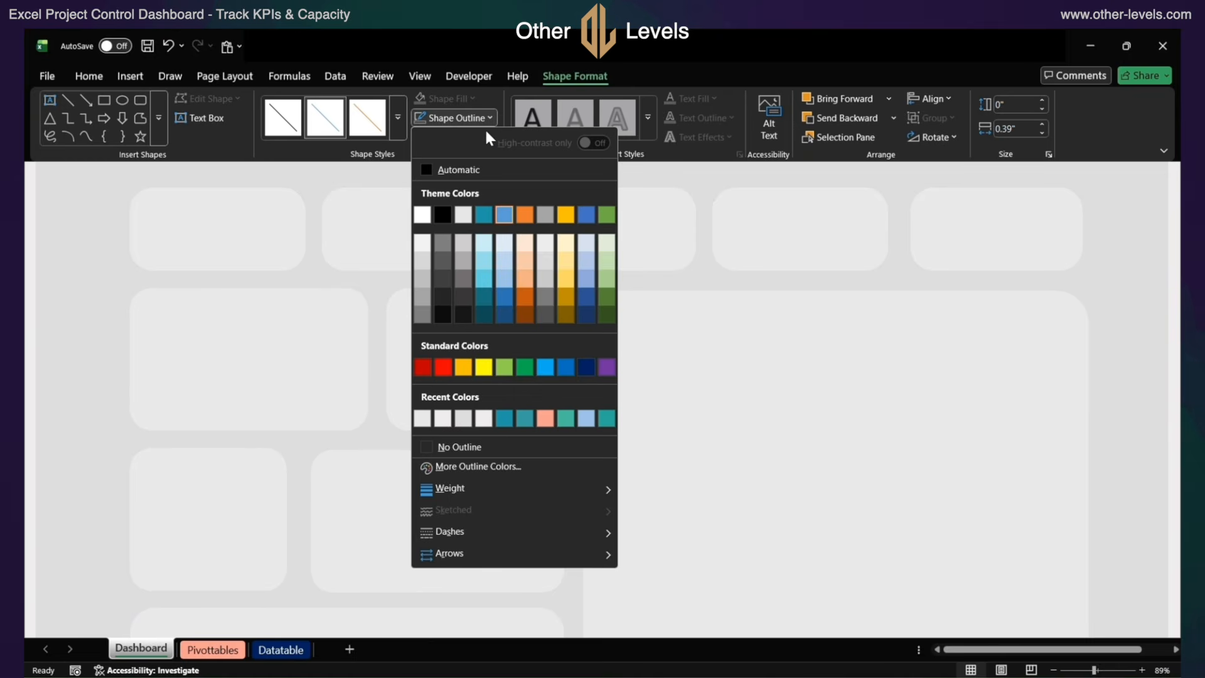
pyautogui.click(442, 215)
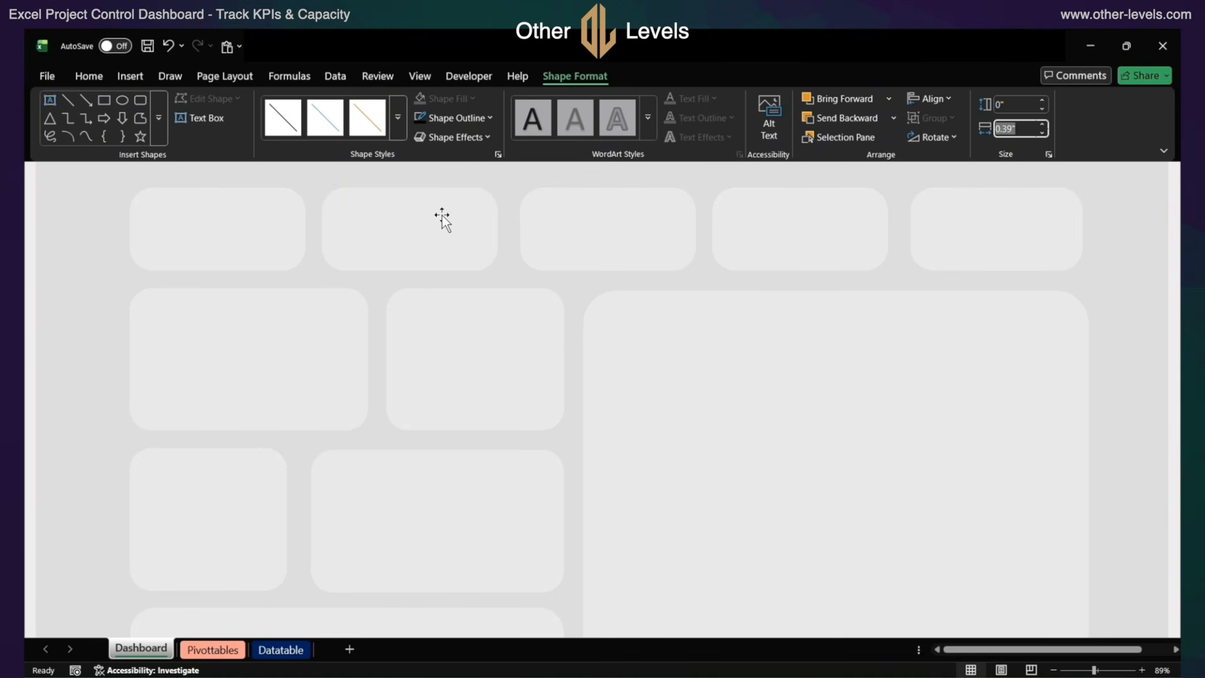
pyautogui.click(472, 117)
pyautogui.moveTo(563, 488)
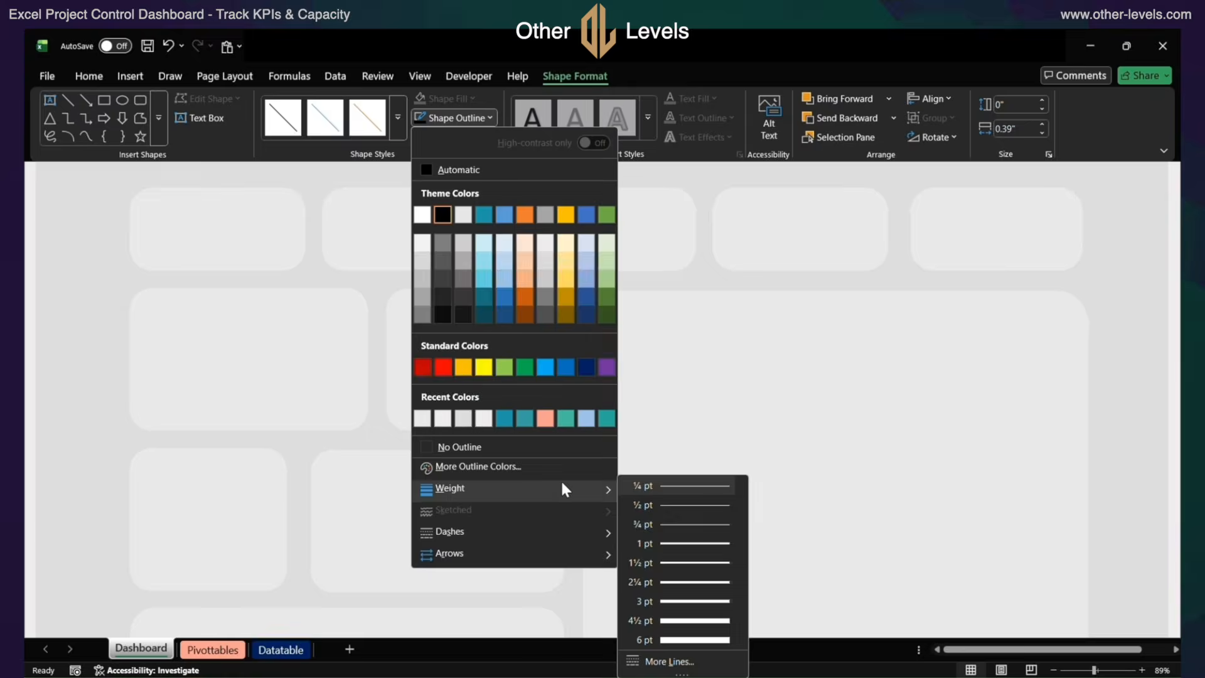
pyautogui.click(635, 487)
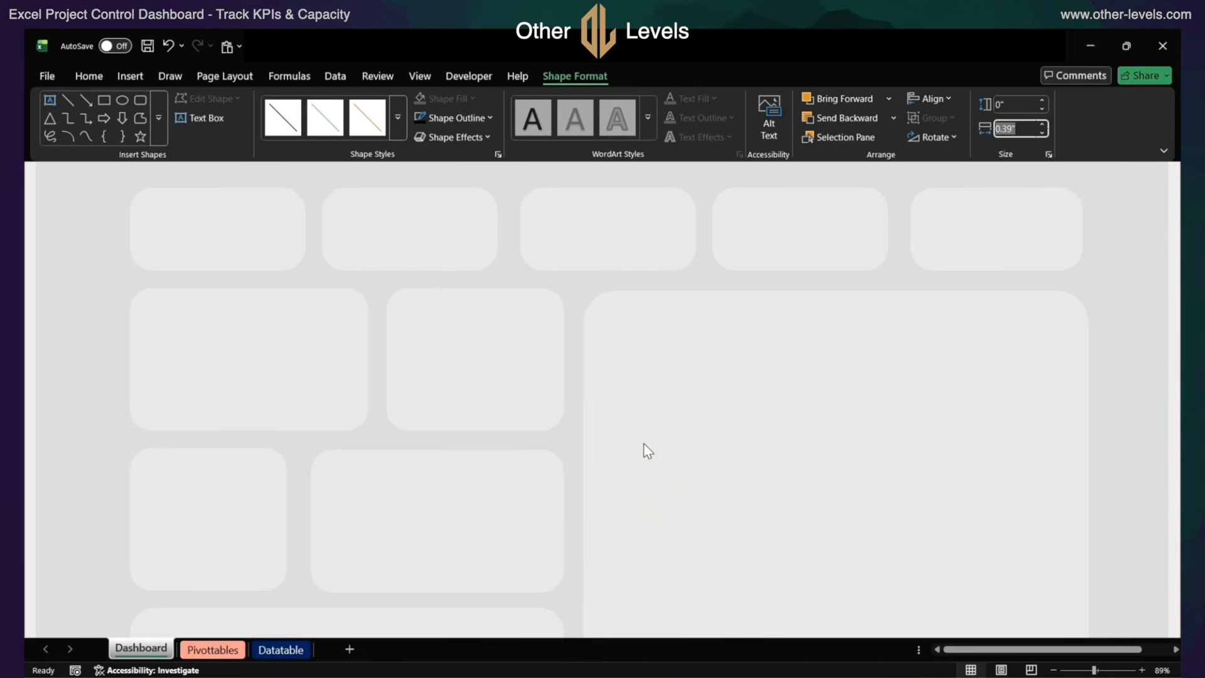
pyautogui.click(757, 284)
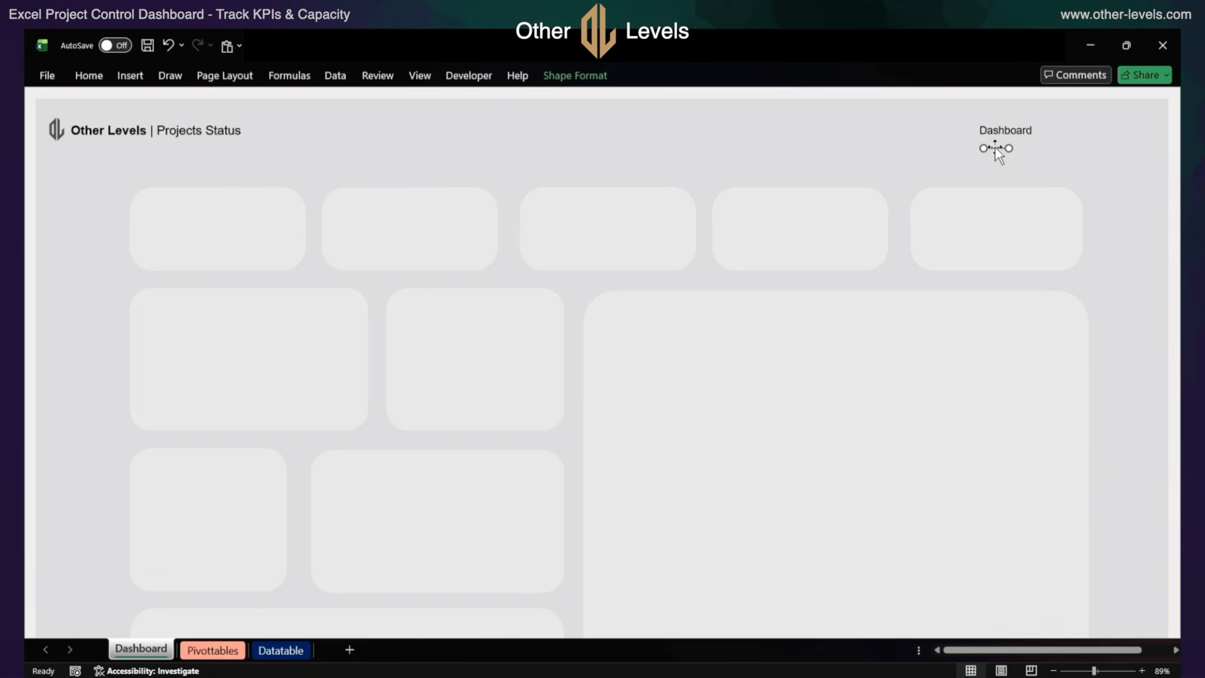
# Duplicate the "Dashboard" header label beside the original and change the copy's text to "Datatable"
pyautogui.click(1036, 136)
pyautogui.moveTo(1027, 112); pyautogui.dragTo(1103, 127)
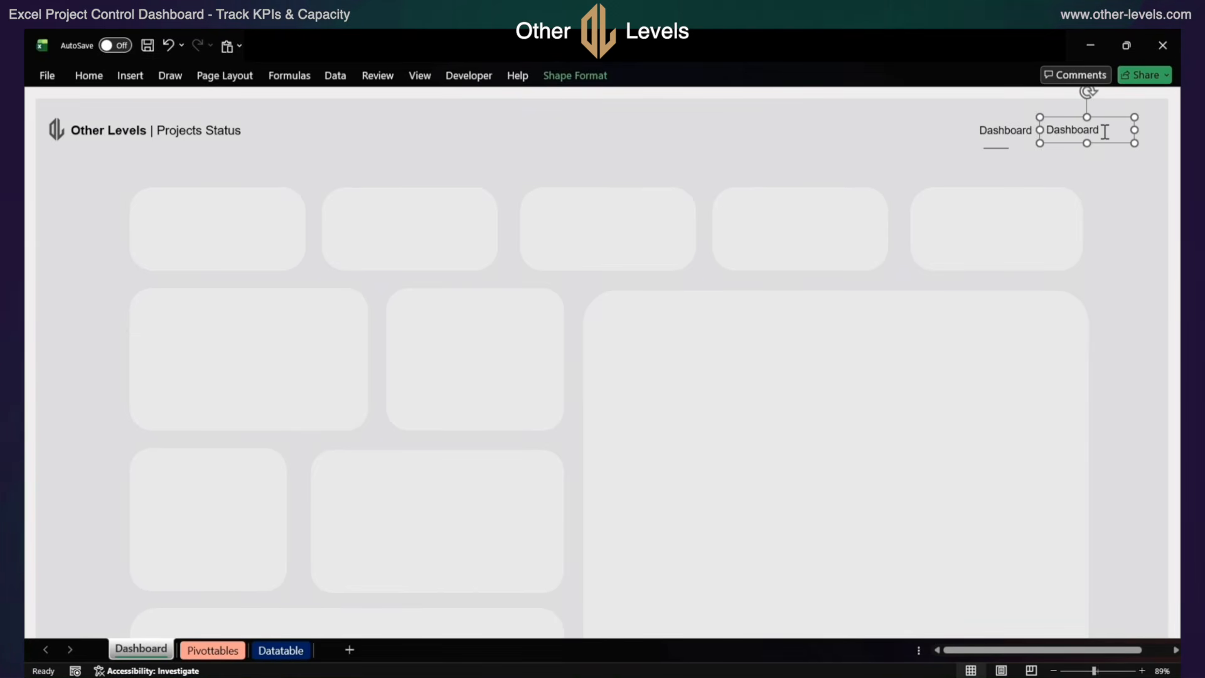
pyautogui.click(1105, 132)
pyautogui.press('BackSpace')
pyautogui.press('BackSpace')
pyautogui.press('BackSpace')
pyautogui.press('BackSpace')
pyautogui.press('BackSpace')
pyautogui.press('BackSpace')
pyautogui.press('BackSpace')
pyautogui.write('tatable')
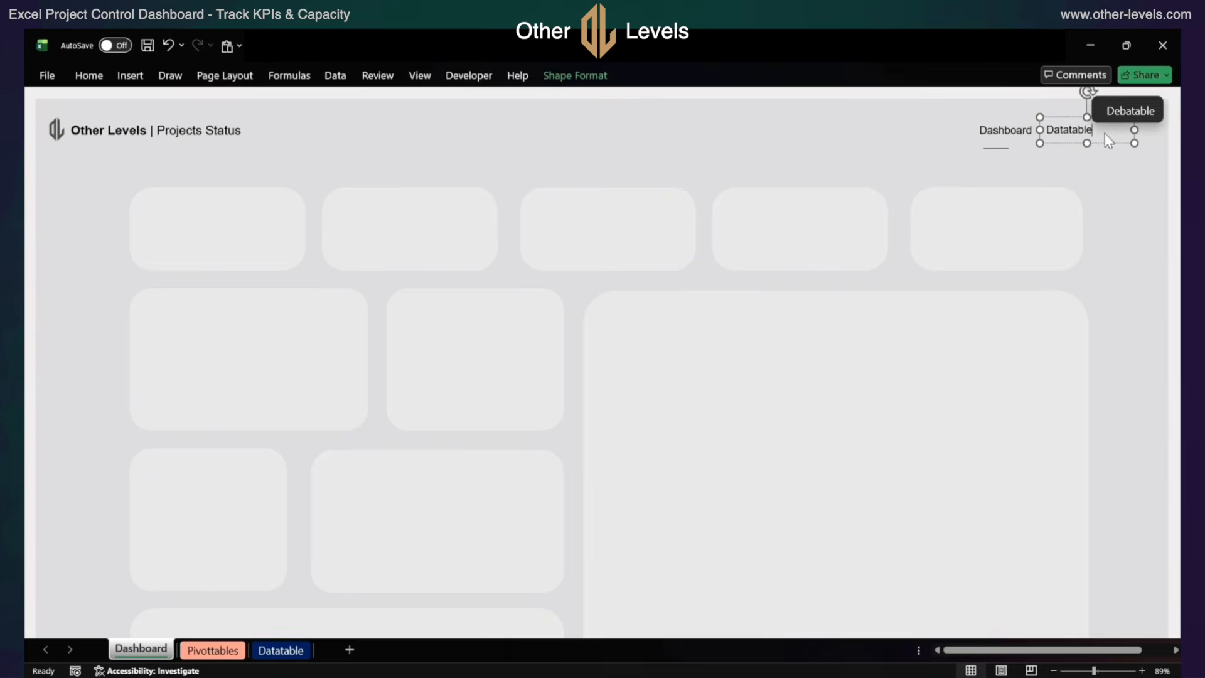
# Change the "Datatable" label's font color to the darkest gray shade of the white theme color
pyautogui.click(1109, 144)
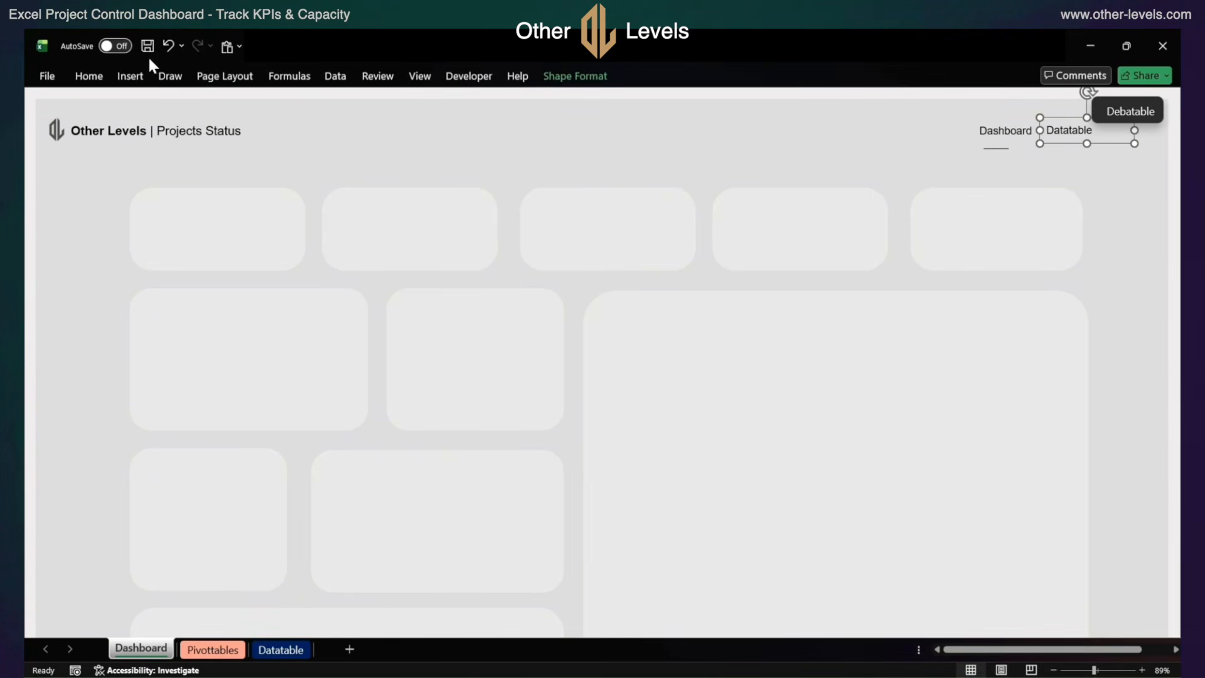
pyautogui.click(89, 76)
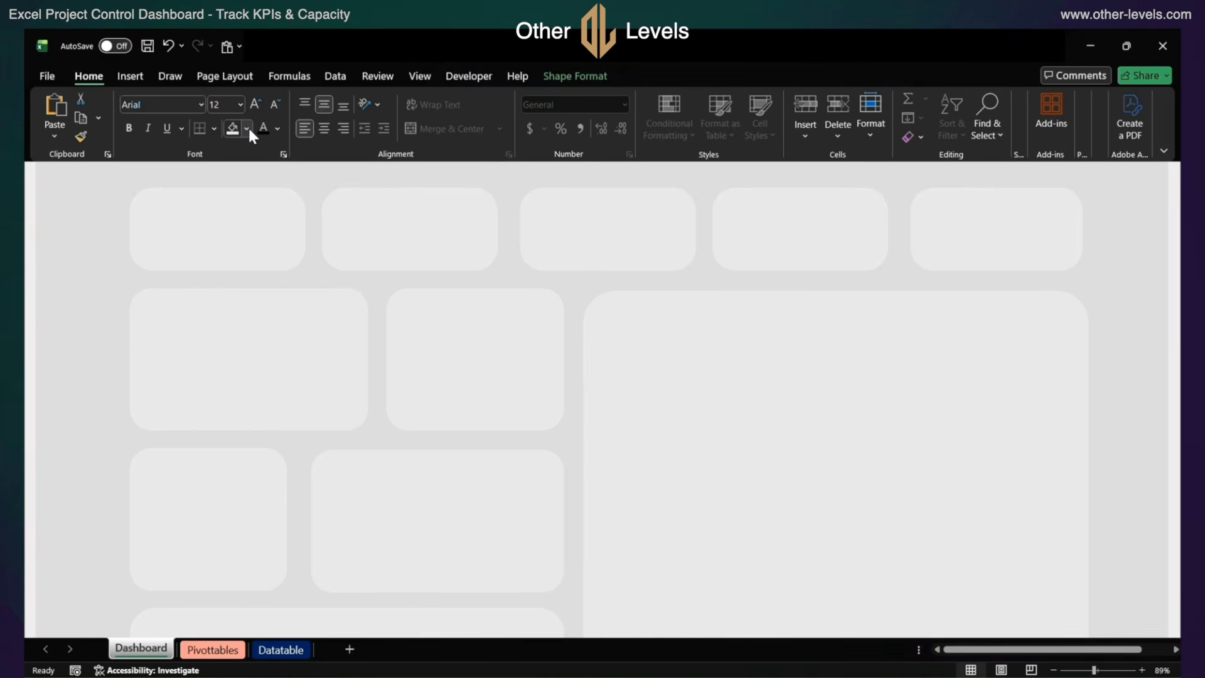
pyautogui.click(277, 129)
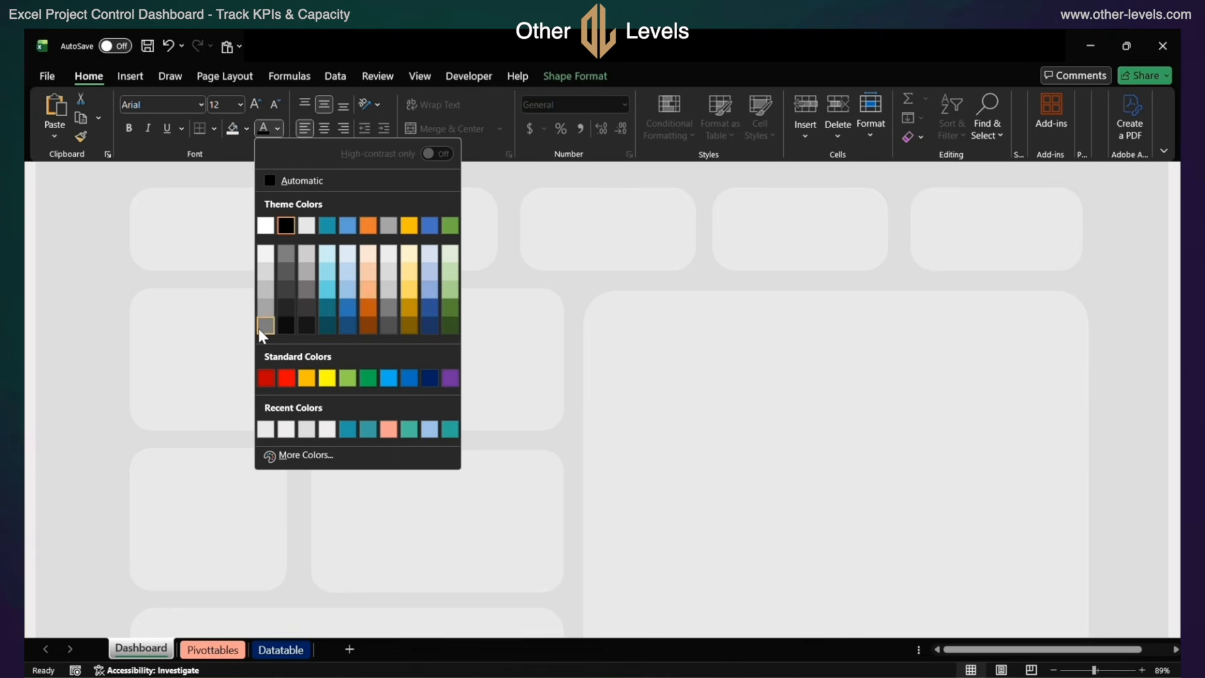
pyautogui.click(260, 328)
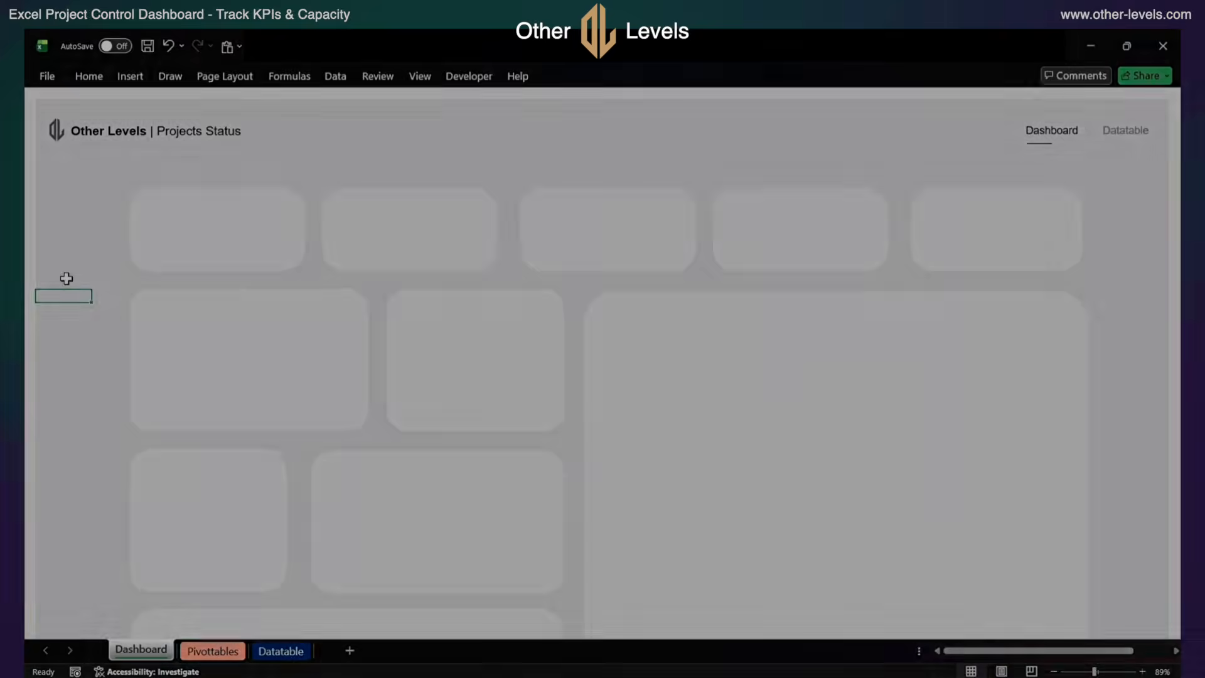
# Paste the Year slicer onto the dashboard, move it up below the header, and arrange its buttons in 3 columns
pyautogui.hotkey('ctrl', 'v')
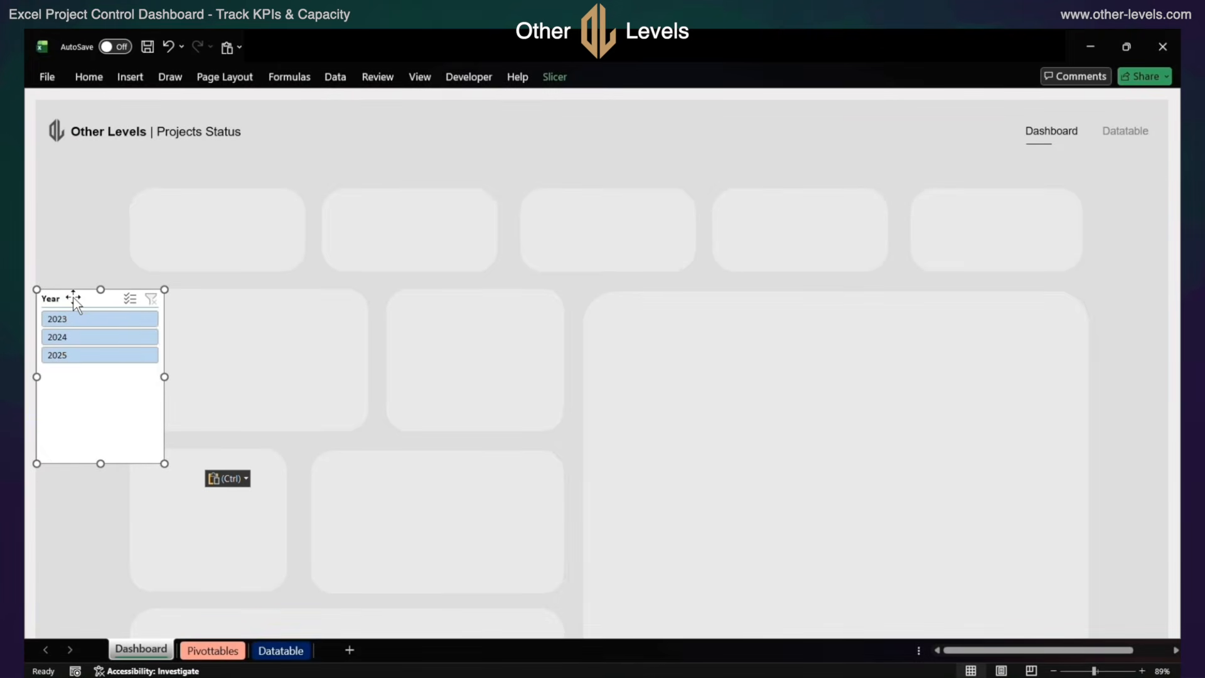
pyautogui.moveTo(75, 302); pyautogui.dragTo(317, 161)
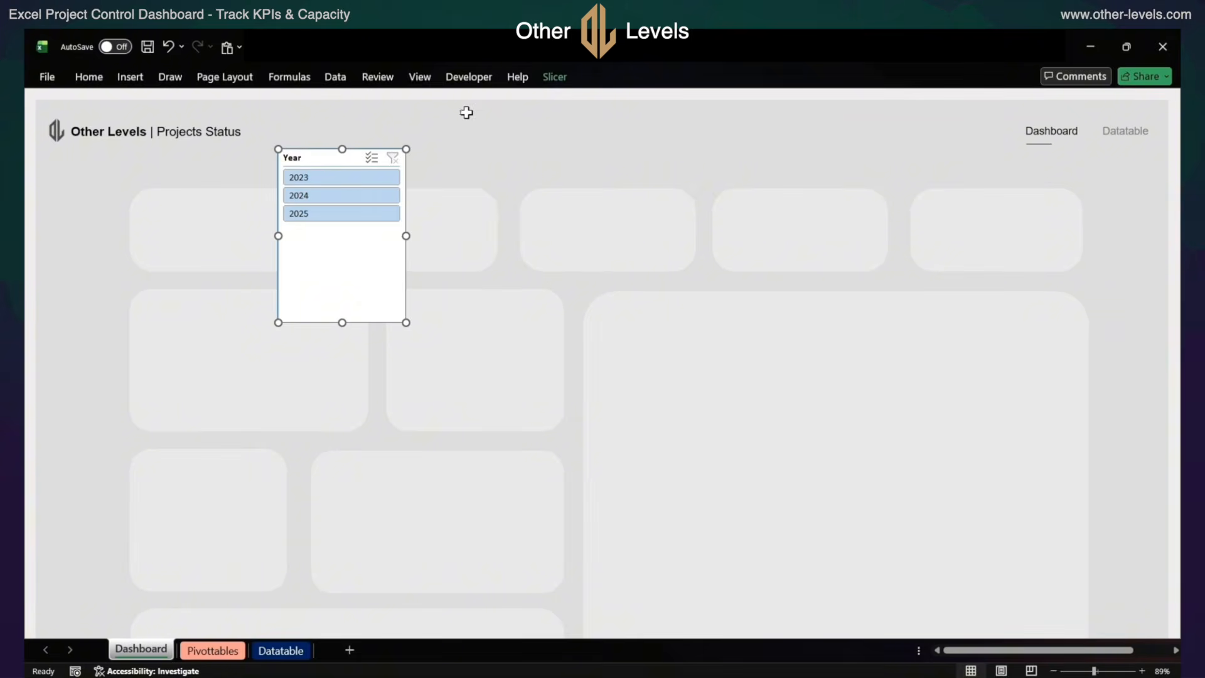
pyautogui.click(556, 78)
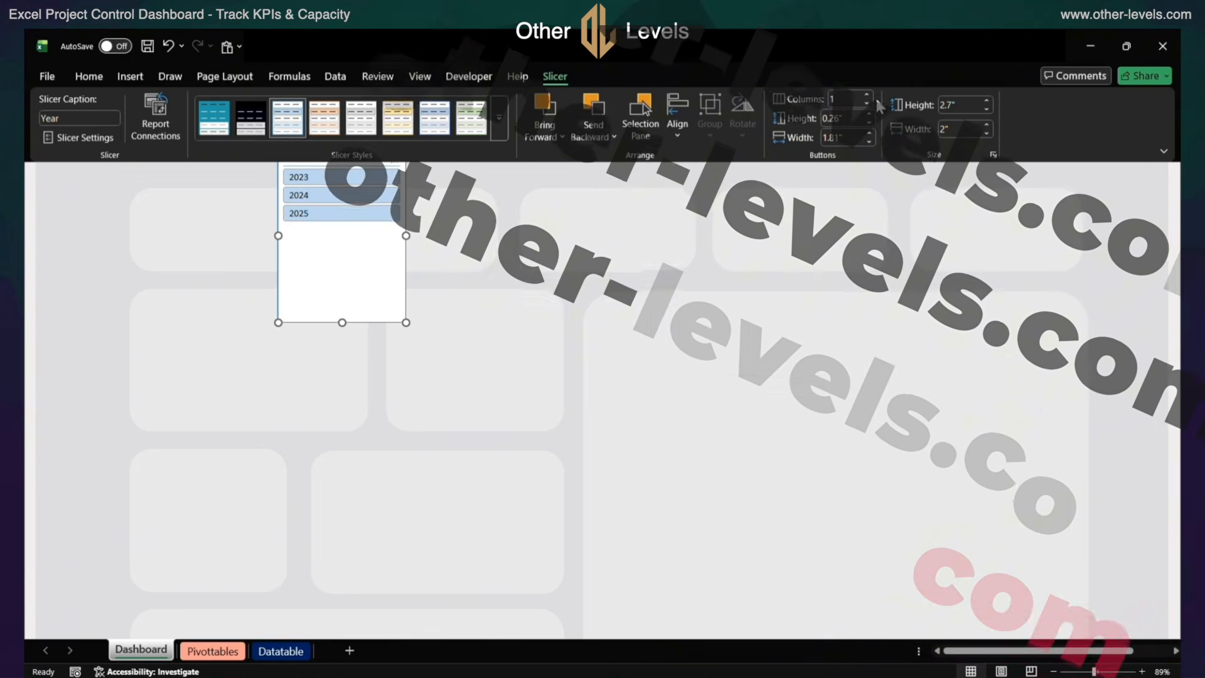
pyautogui.click(867, 95)
pyautogui.click(867, 96)
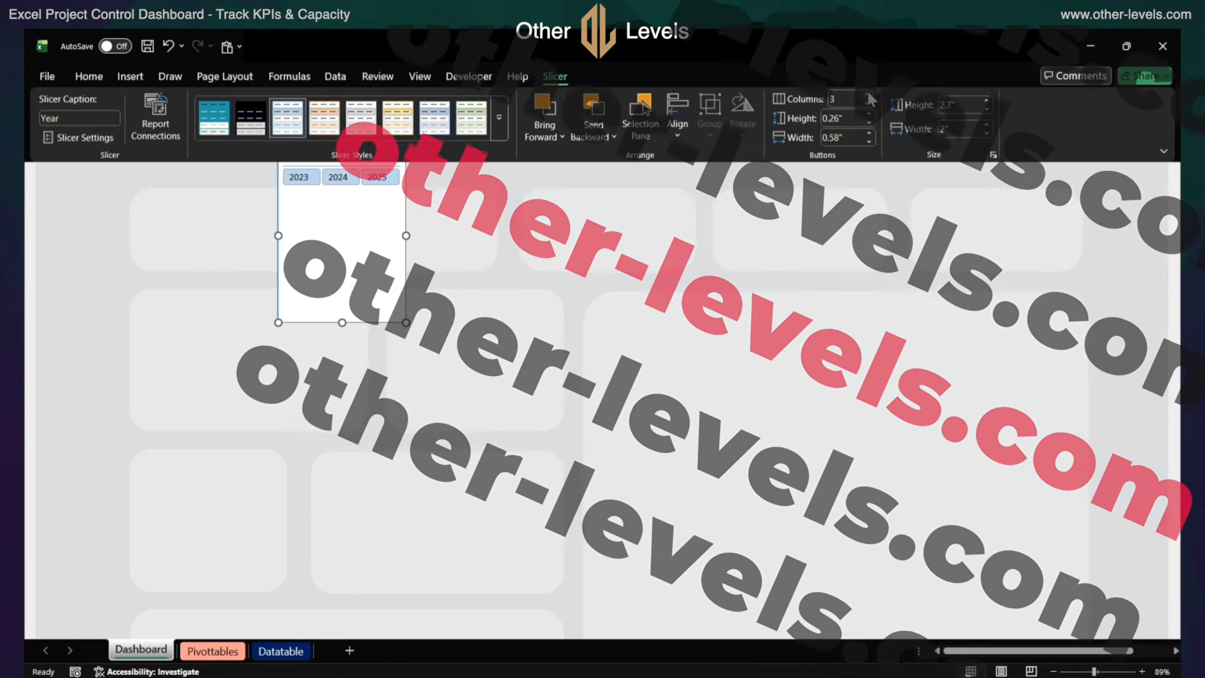
# Set the Year slicer's buttons to 0.2" high and 0.69" wide, and the slicer's height to 0.65"
pyautogui.click(851, 117)
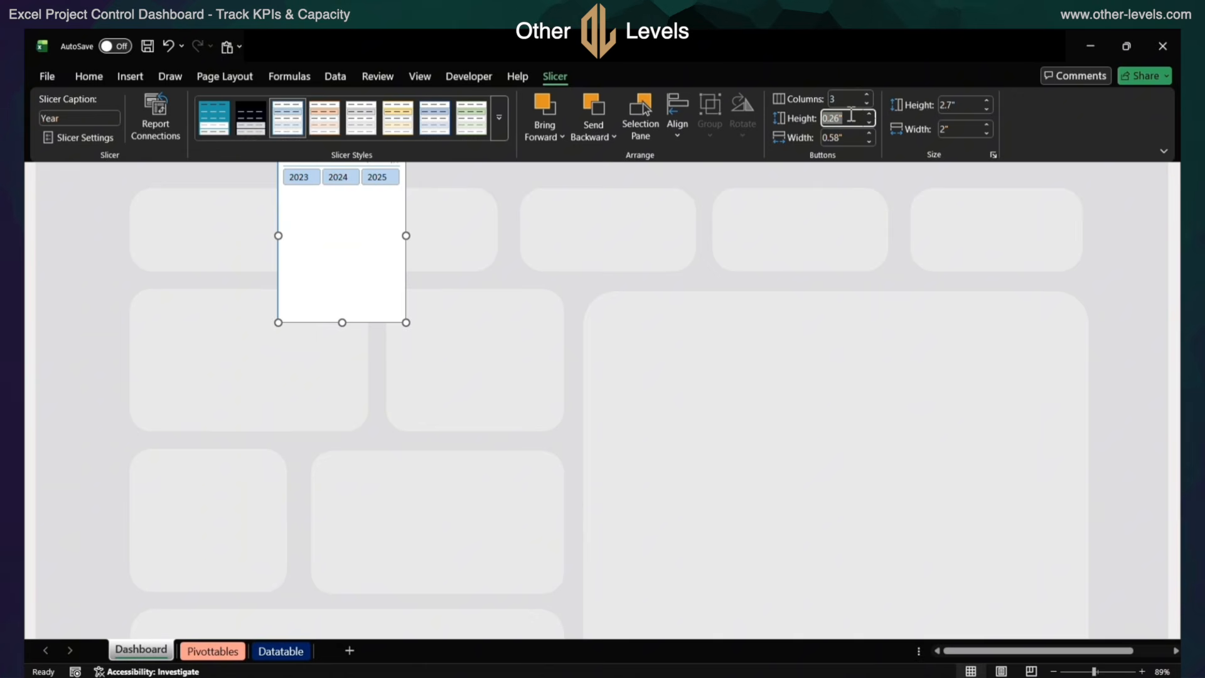
pyautogui.write('0.2')
pyautogui.press('Tab')
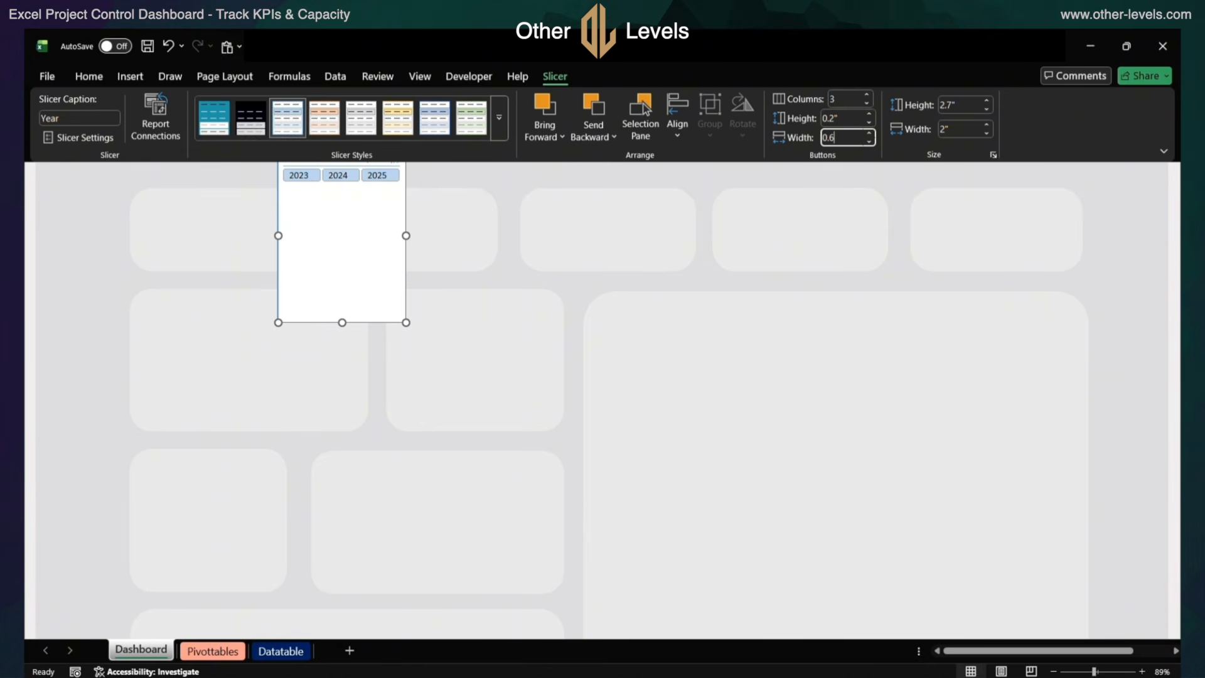
pyautogui.write('0.69')
pyautogui.press('Tab')
pyautogui.write('0.65')
pyautogui.press('Tab')
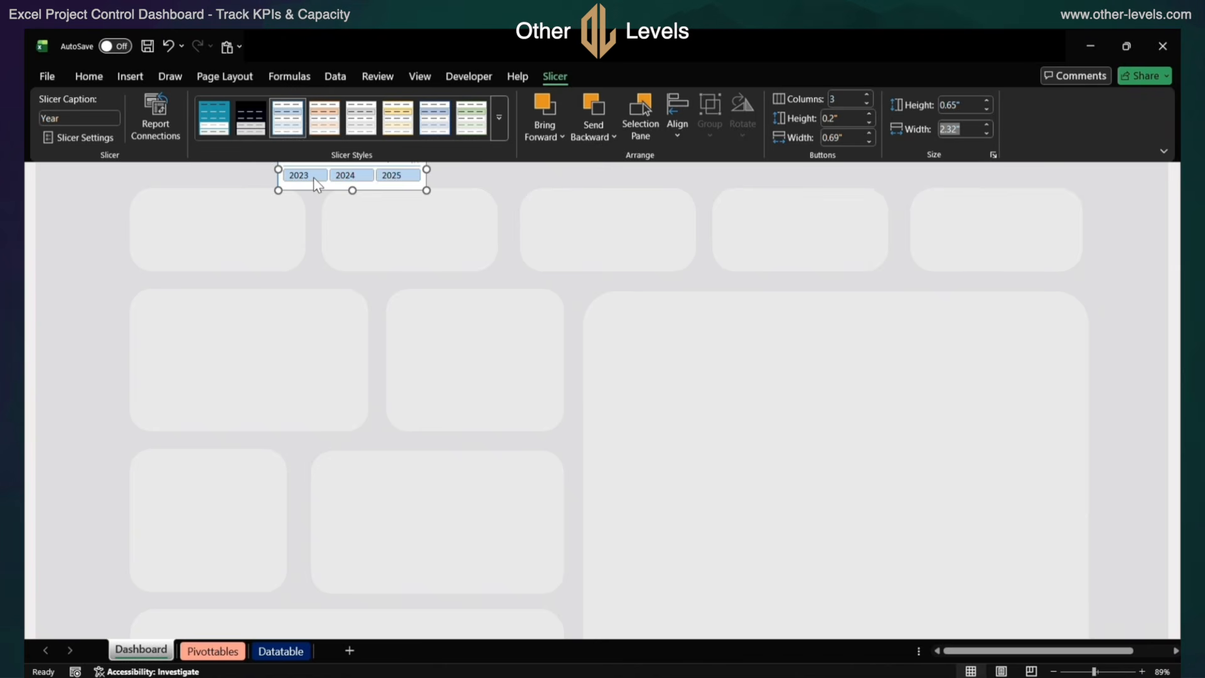
# Apply the black slicer style to the Year slicer and duplicate that style to open its element settings
pyautogui.click(248, 119)
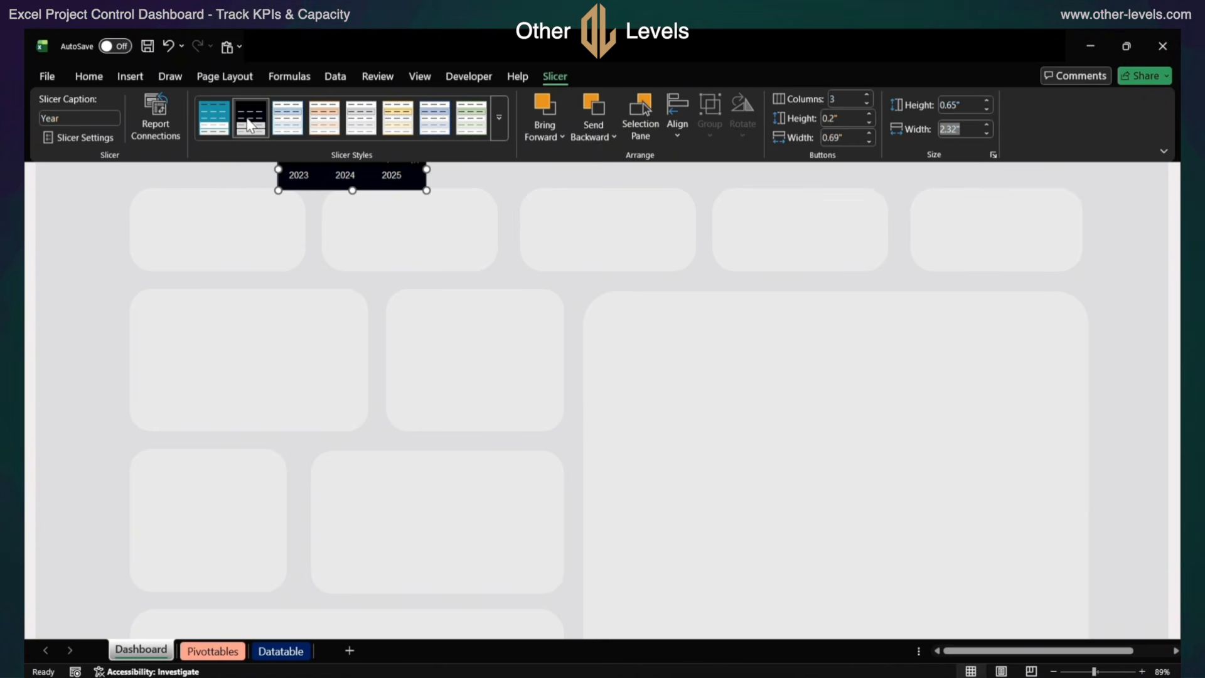
pyautogui.rightClick(247, 118)
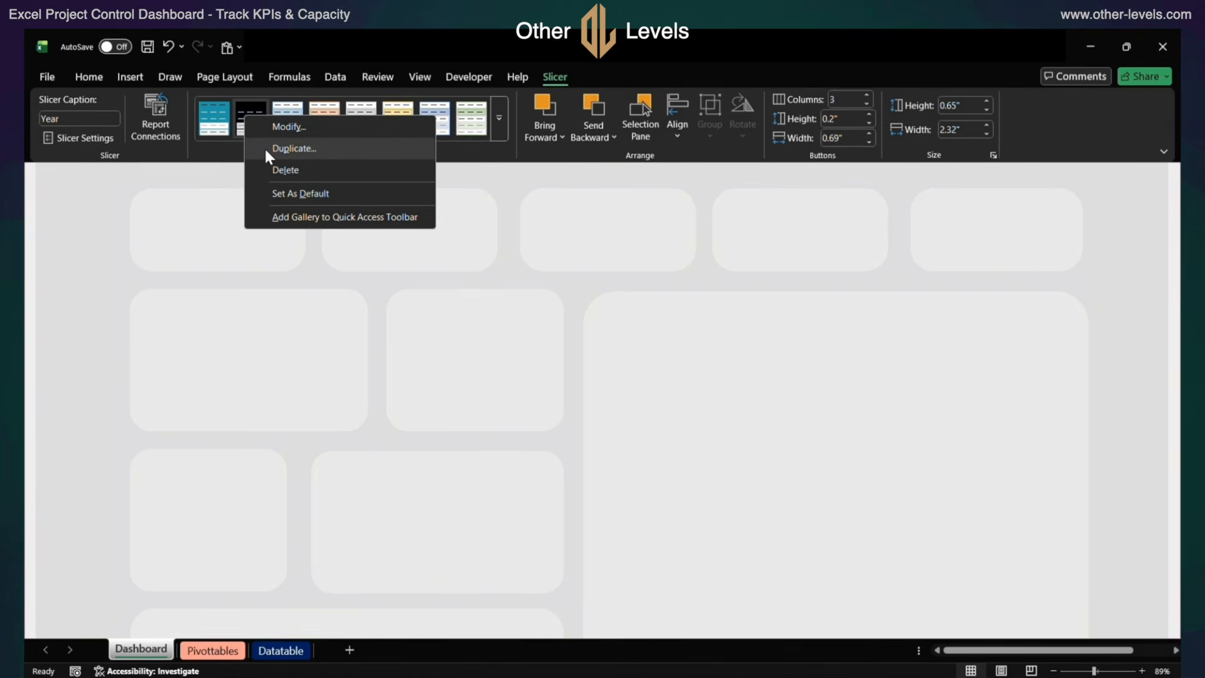
pyautogui.click(265, 147)
# Review the border and fill settings of the style's Whole Slicer element without changing them
pyautogui.click(113, 104)
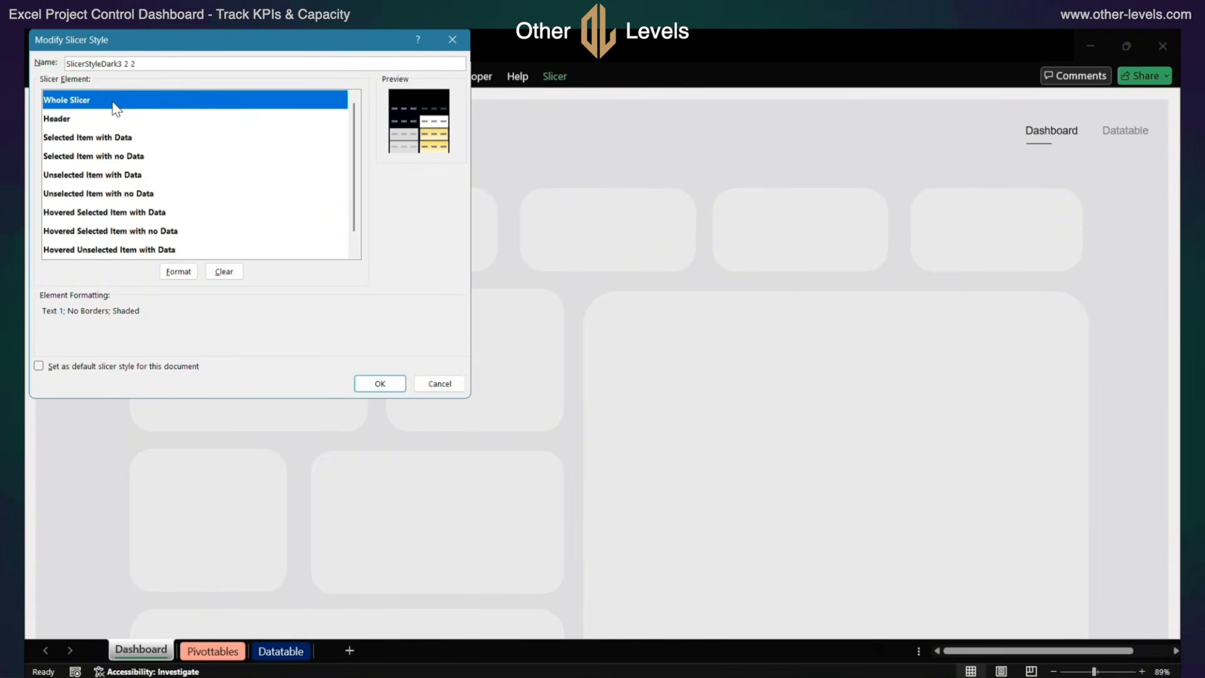
pyautogui.click(178, 272)
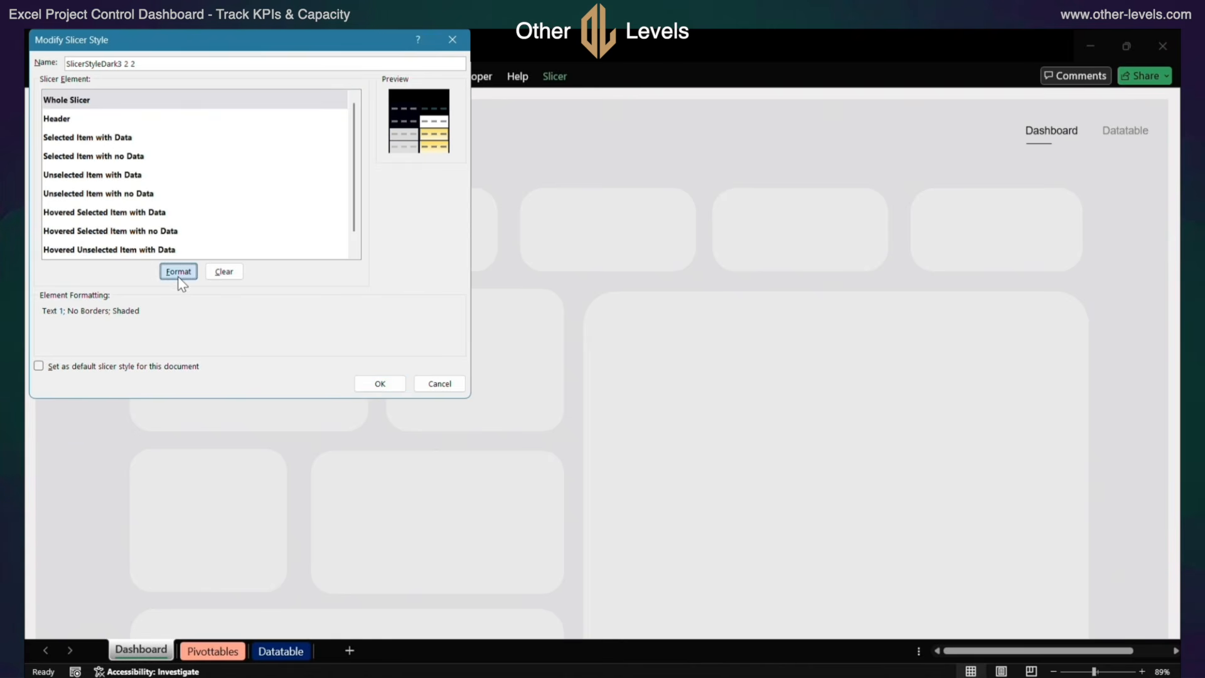
pyautogui.click(115, 67)
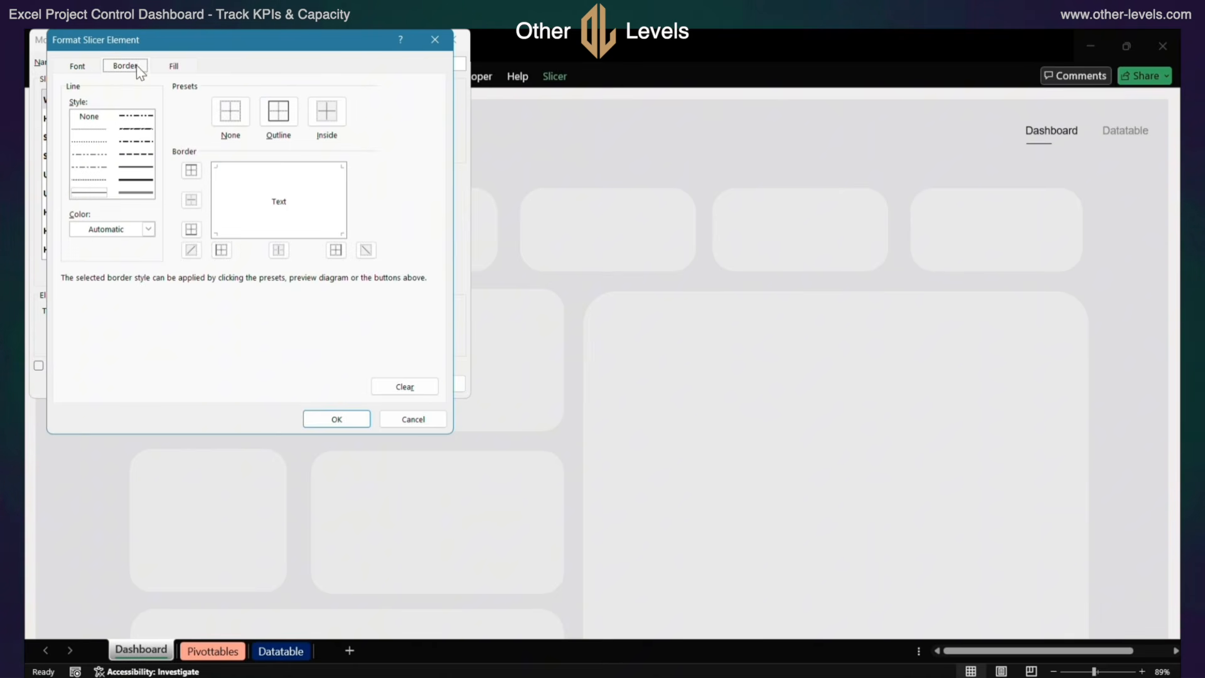
pyautogui.click(155, 65)
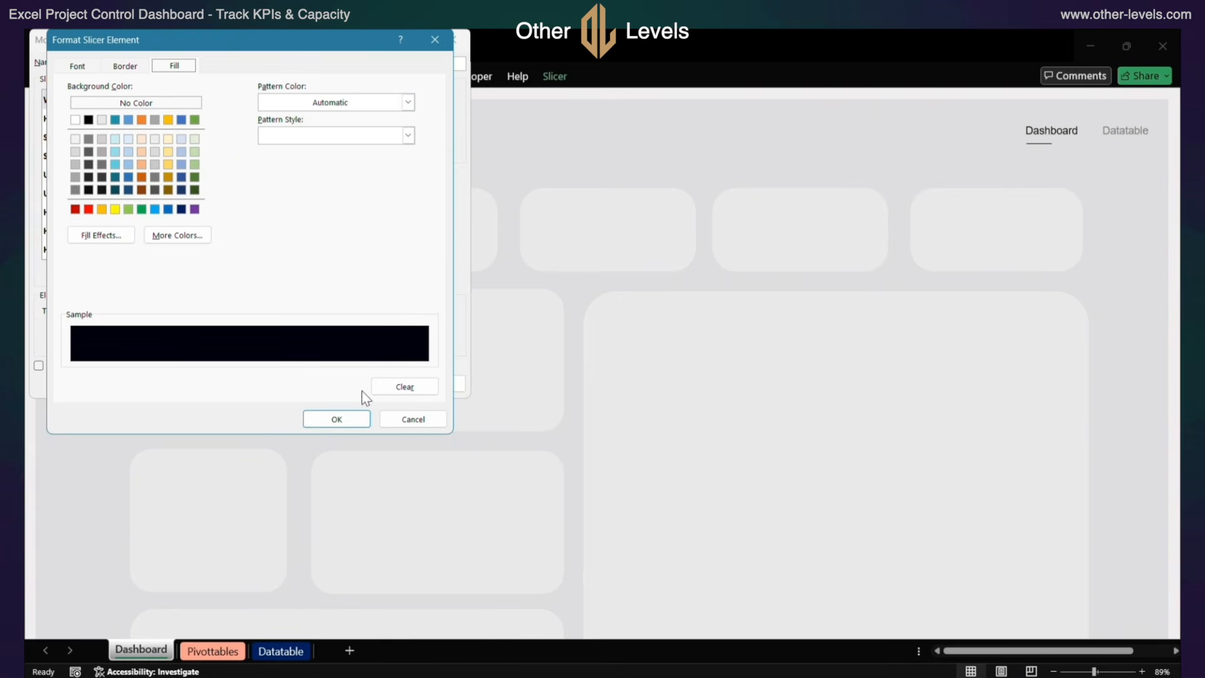
pyautogui.click(421, 425)
# Check the font, border and fill settings of the style's Header element, leaving them as they are
pyautogui.click(121, 139)
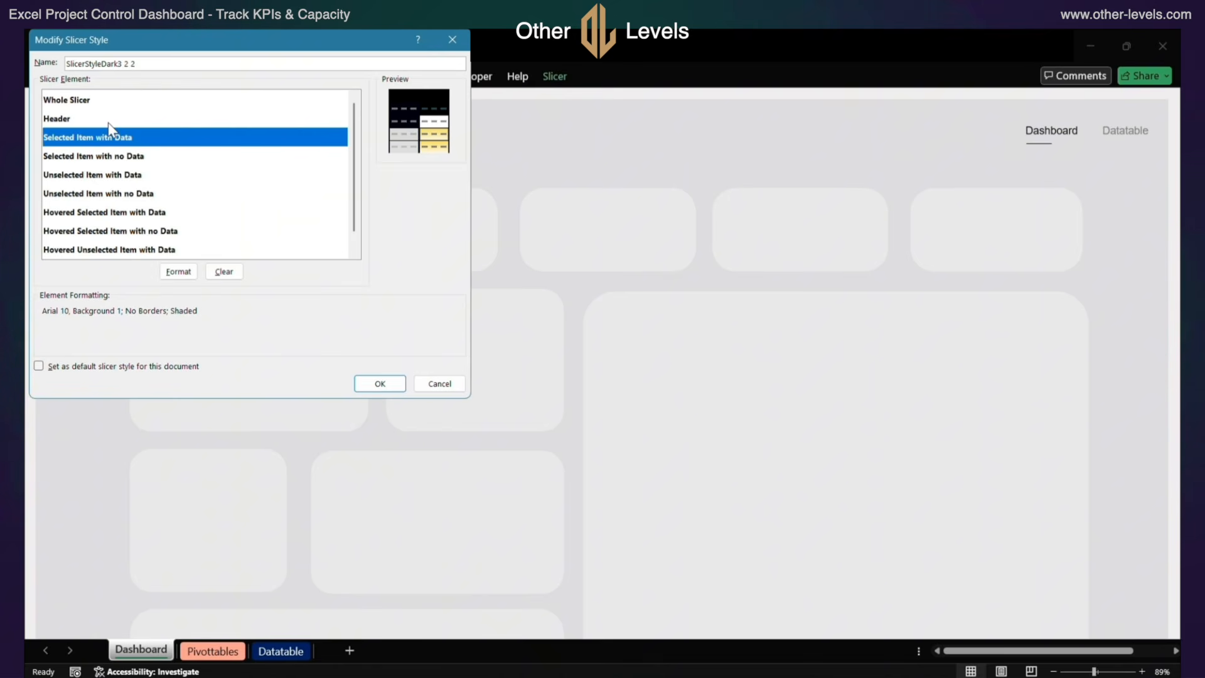
pyautogui.click(103, 120)
pyautogui.click(182, 272)
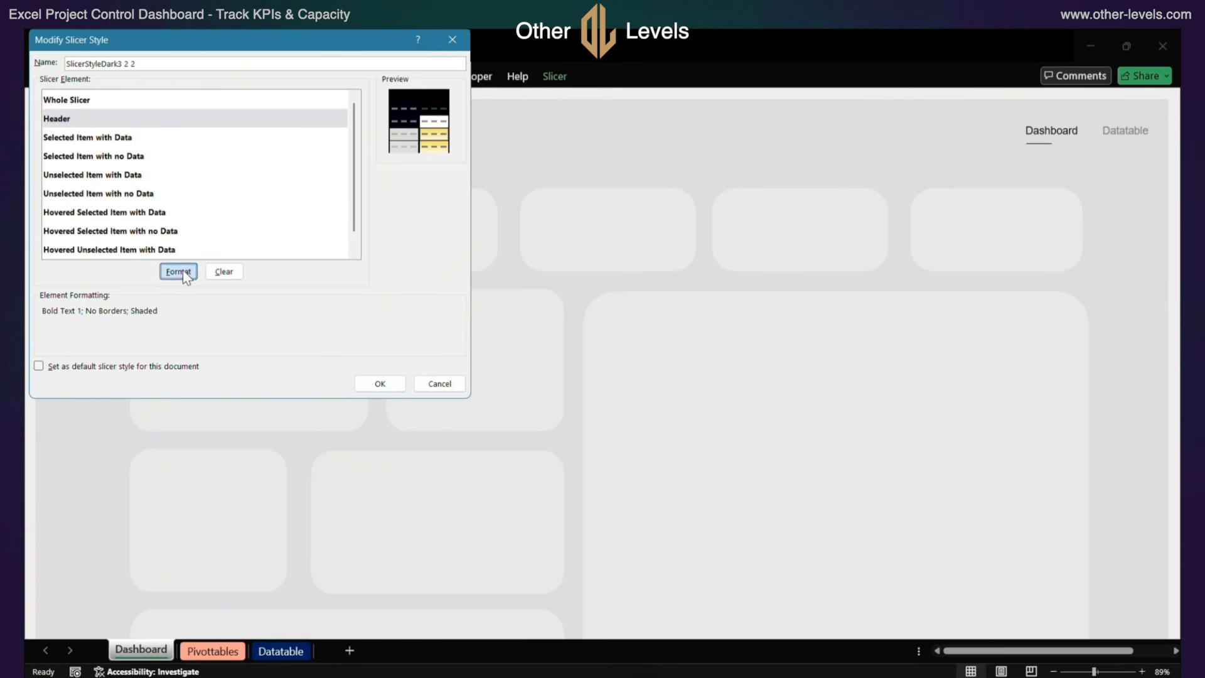
pyautogui.click(77, 66)
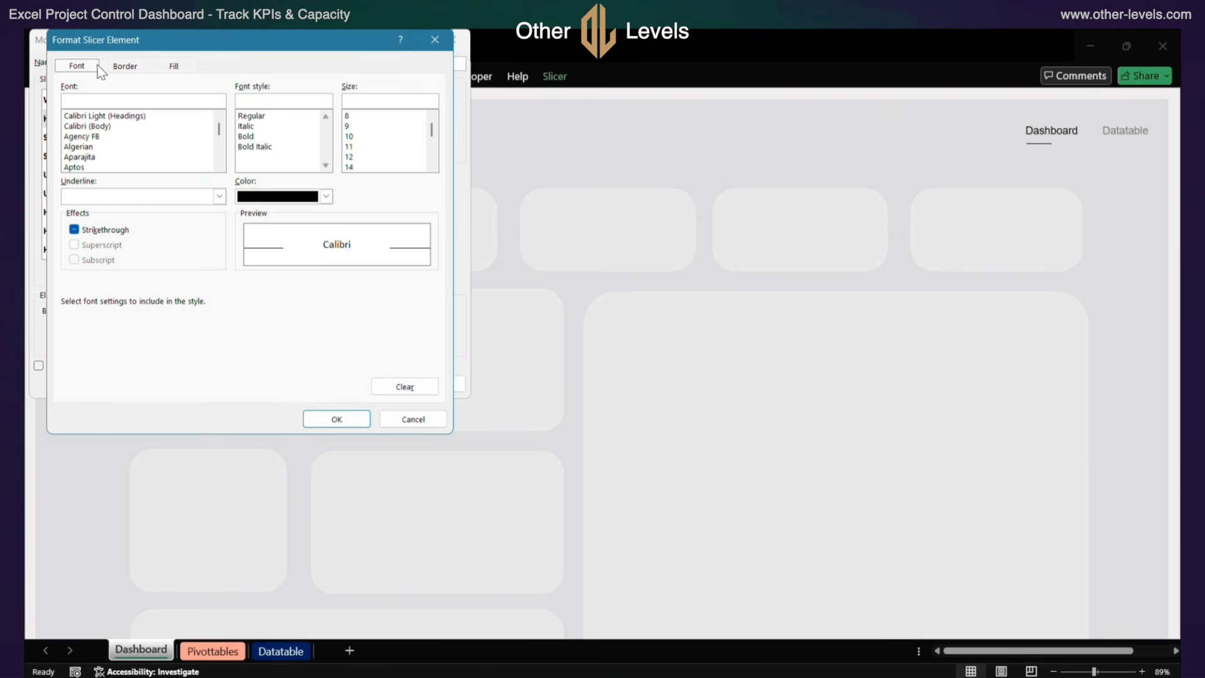
pyautogui.click(125, 66)
pyautogui.click(172, 65)
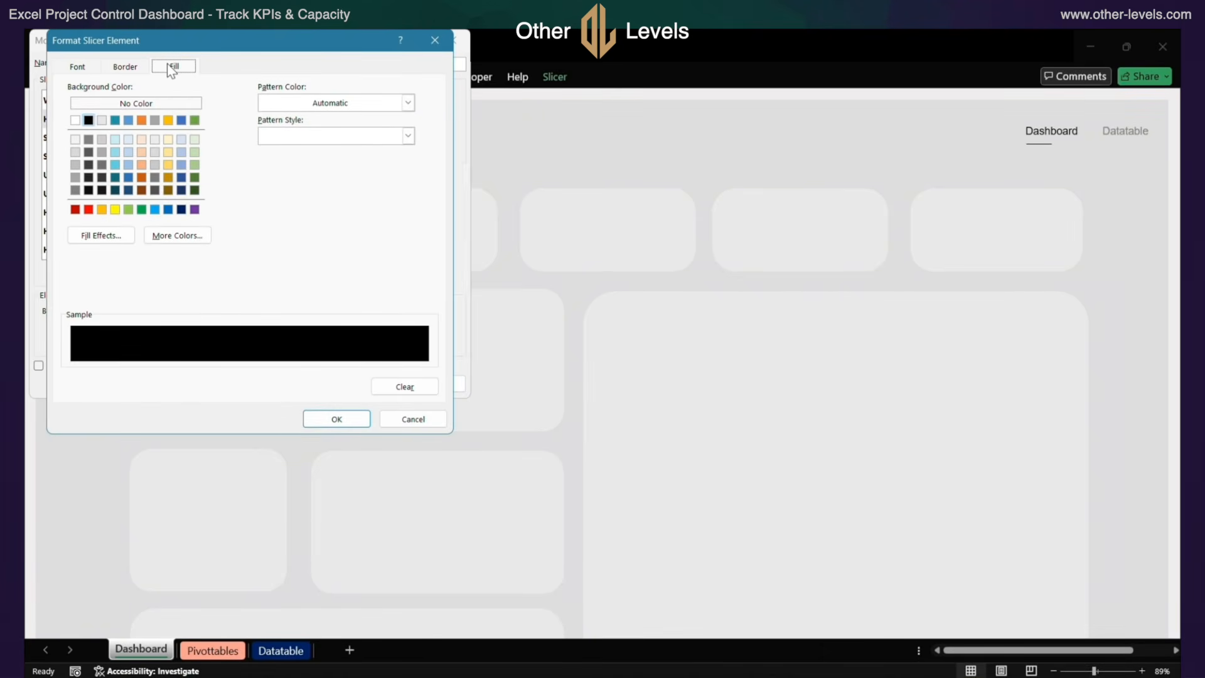
pyautogui.click(412, 419)
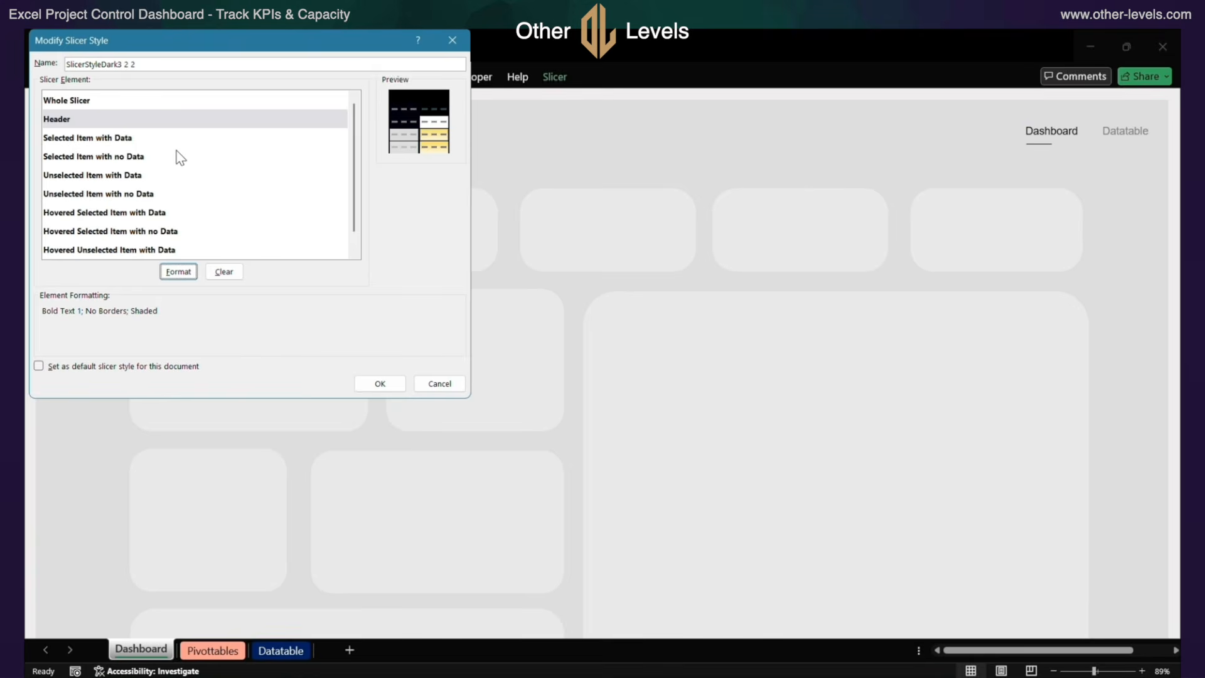
# Examine the font, border and fill formatting of the Selected Item with Data element without changing it
pyautogui.click(140, 143)
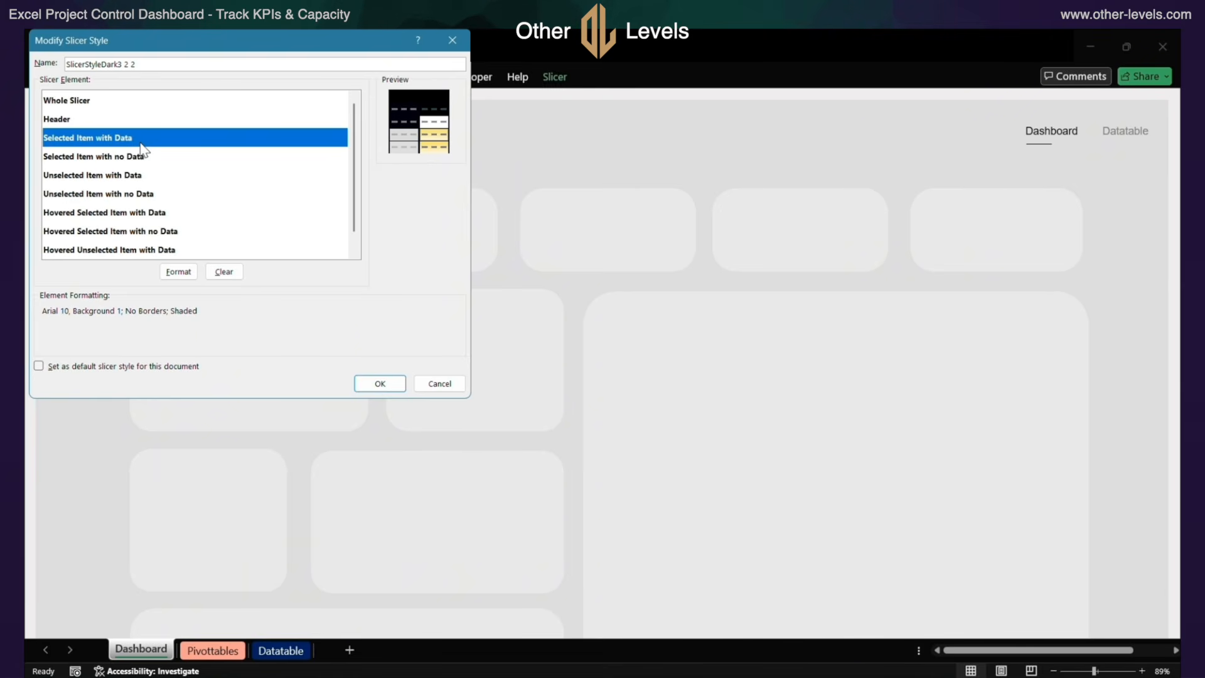
pyautogui.click(179, 272)
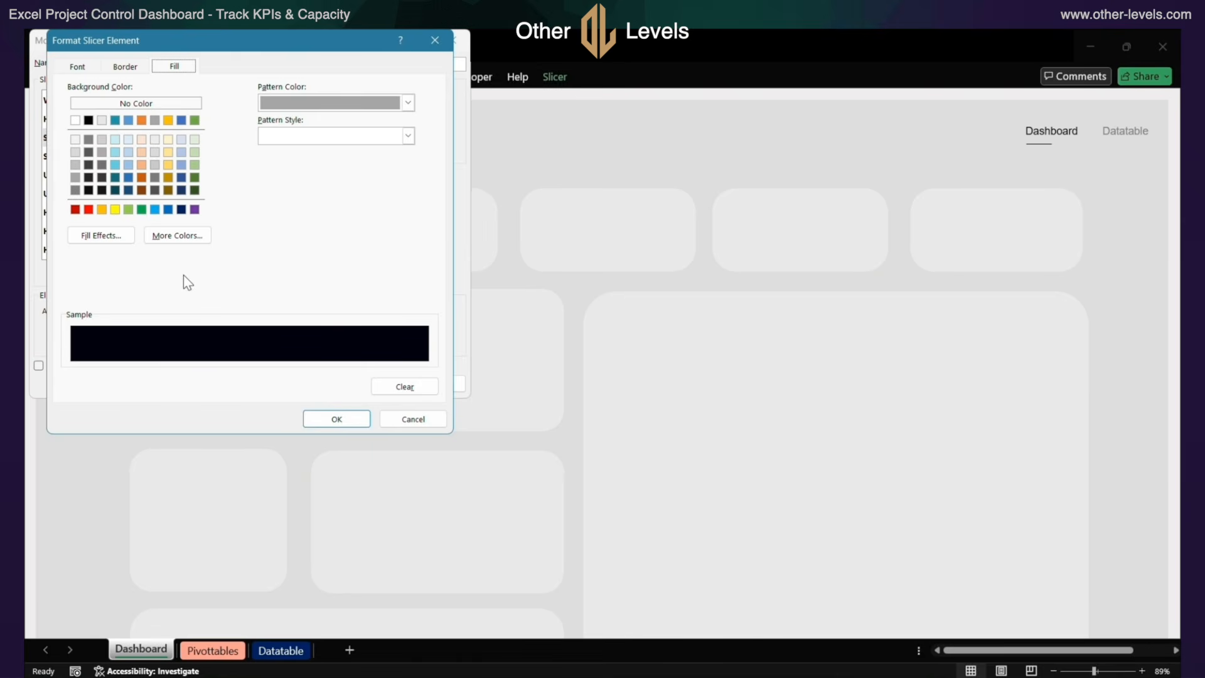
pyautogui.click(93, 66)
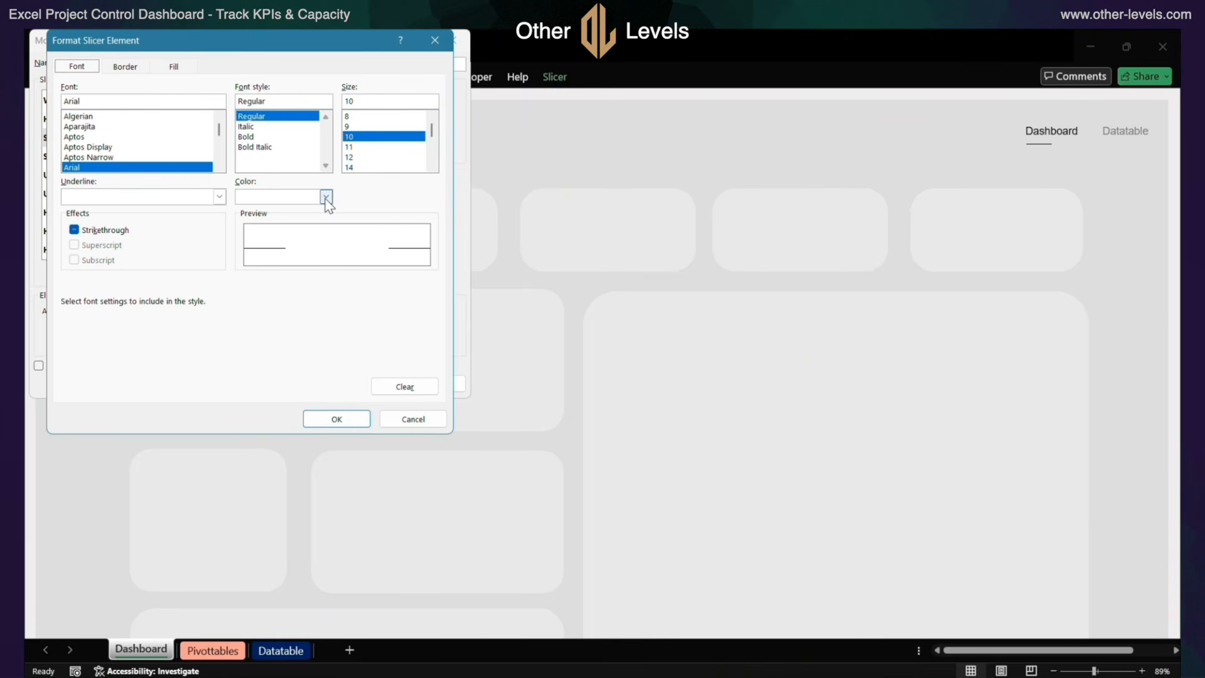
pyautogui.click(133, 69)
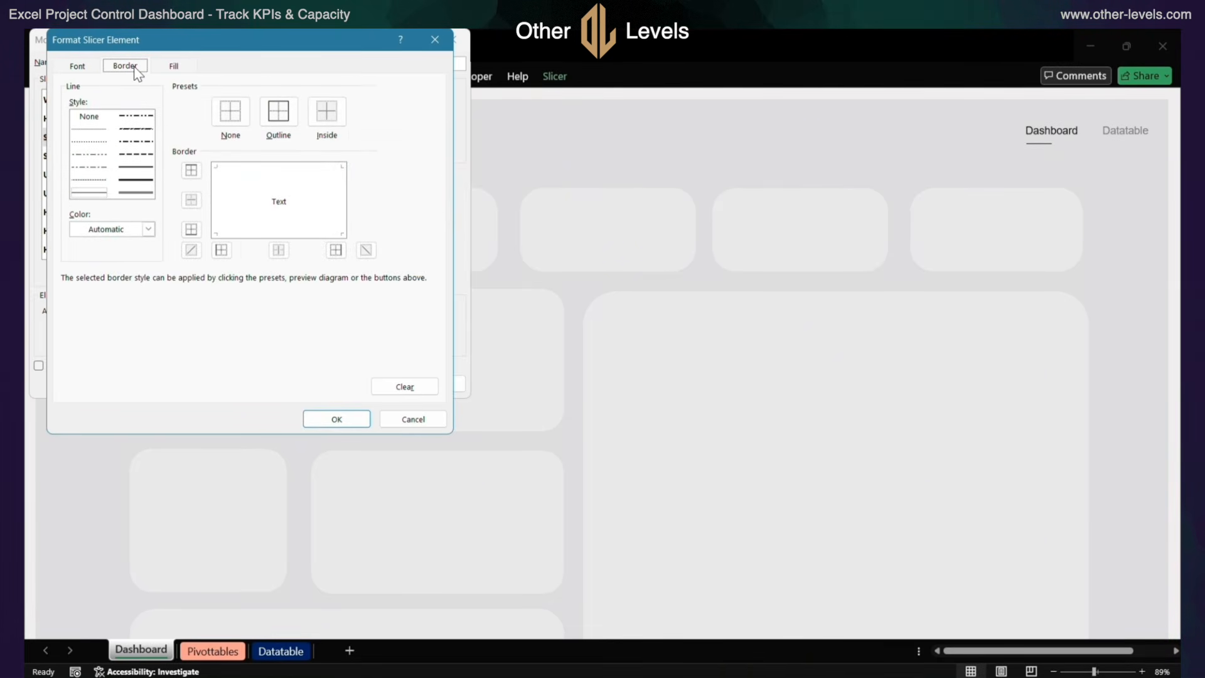
pyautogui.click(173, 66)
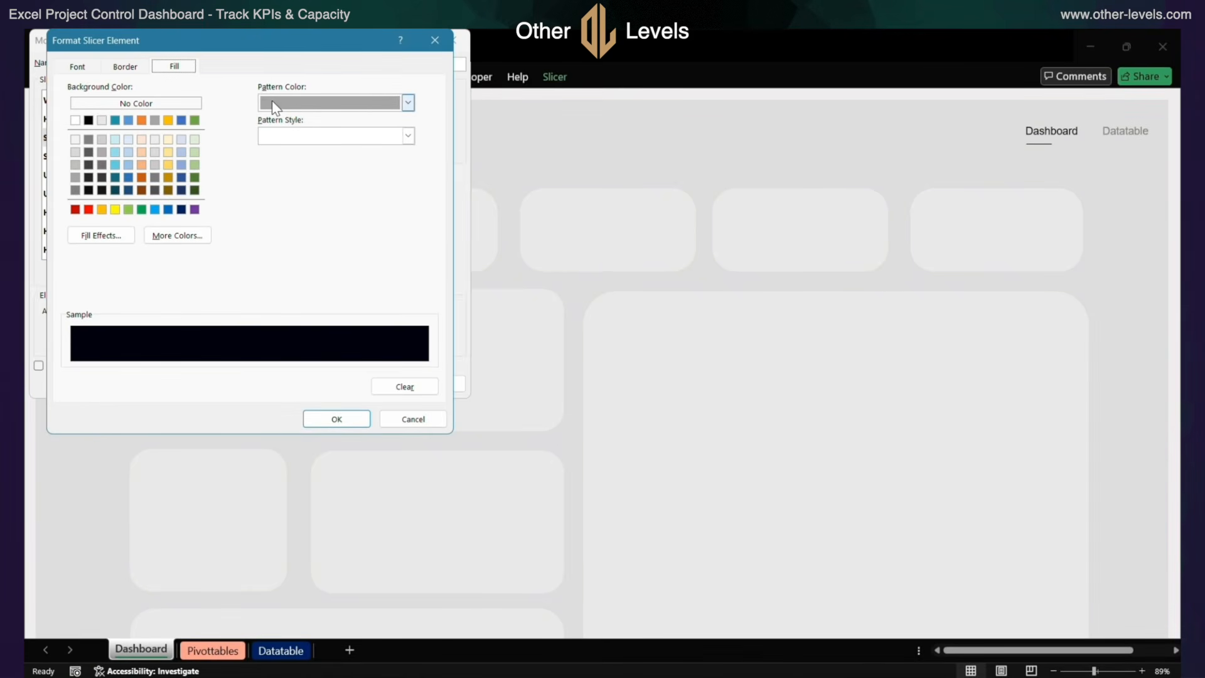
pyautogui.click(390, 417)
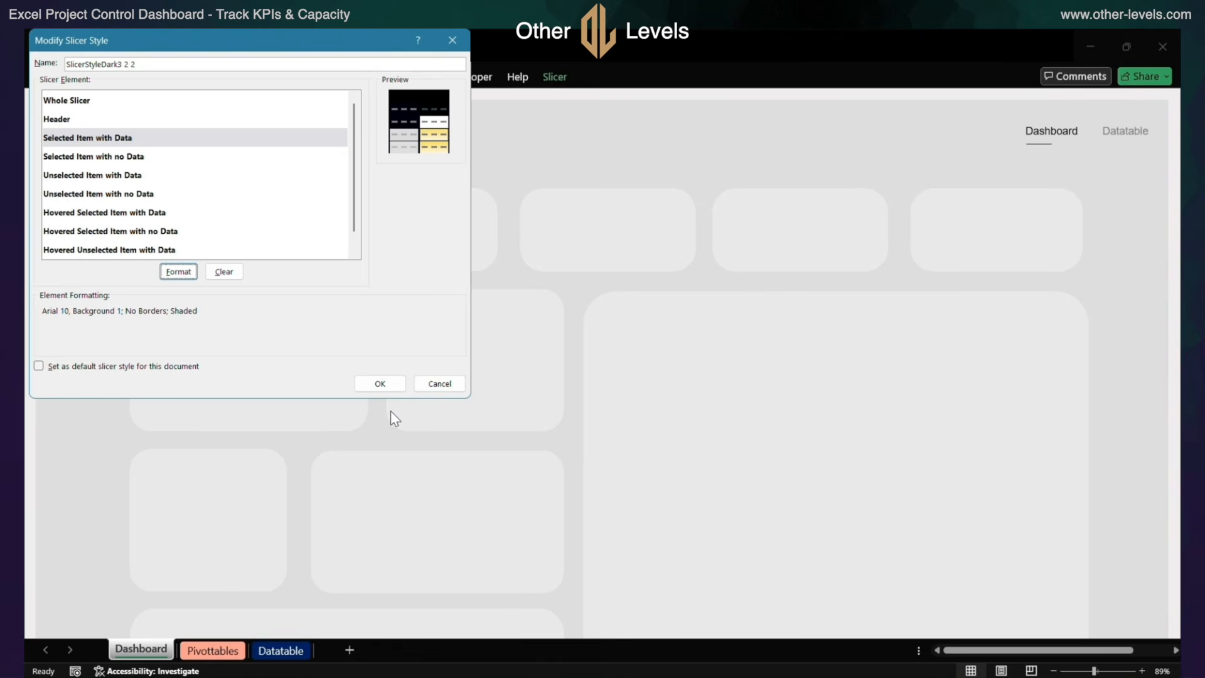
# Examine the font, border and fill formatting of the Selected Item with no Data element without changing it
pyautogui.click(136, 164)
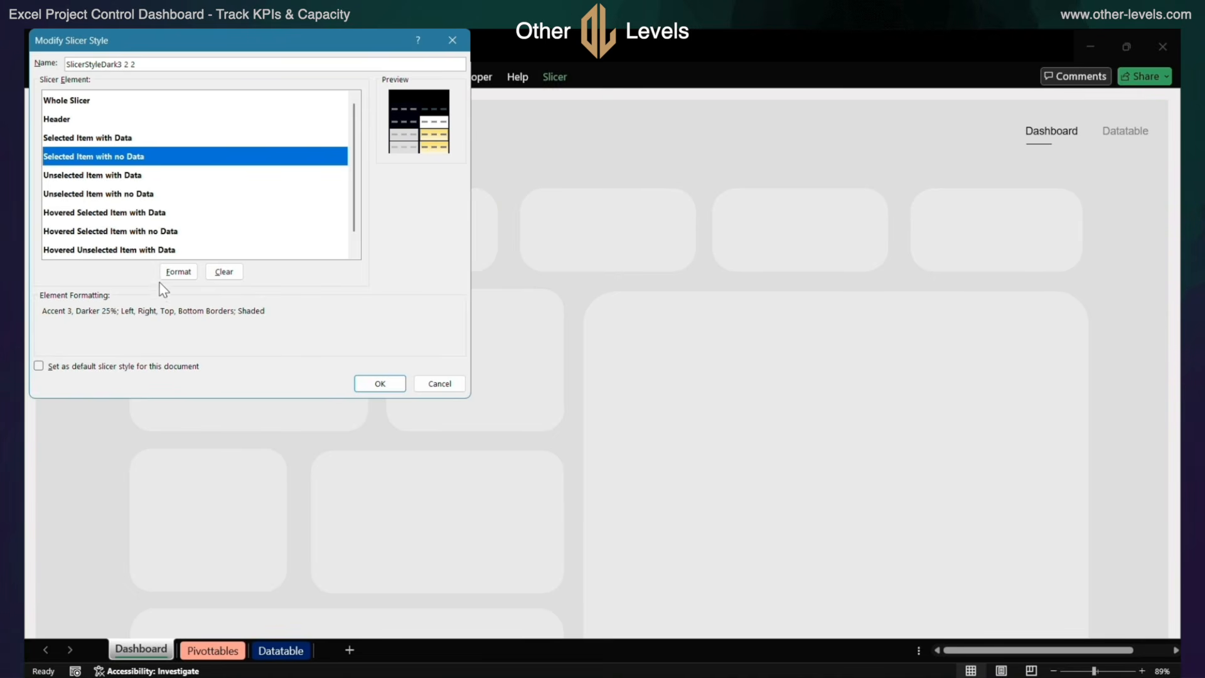
pyautogui.click(179, 277)
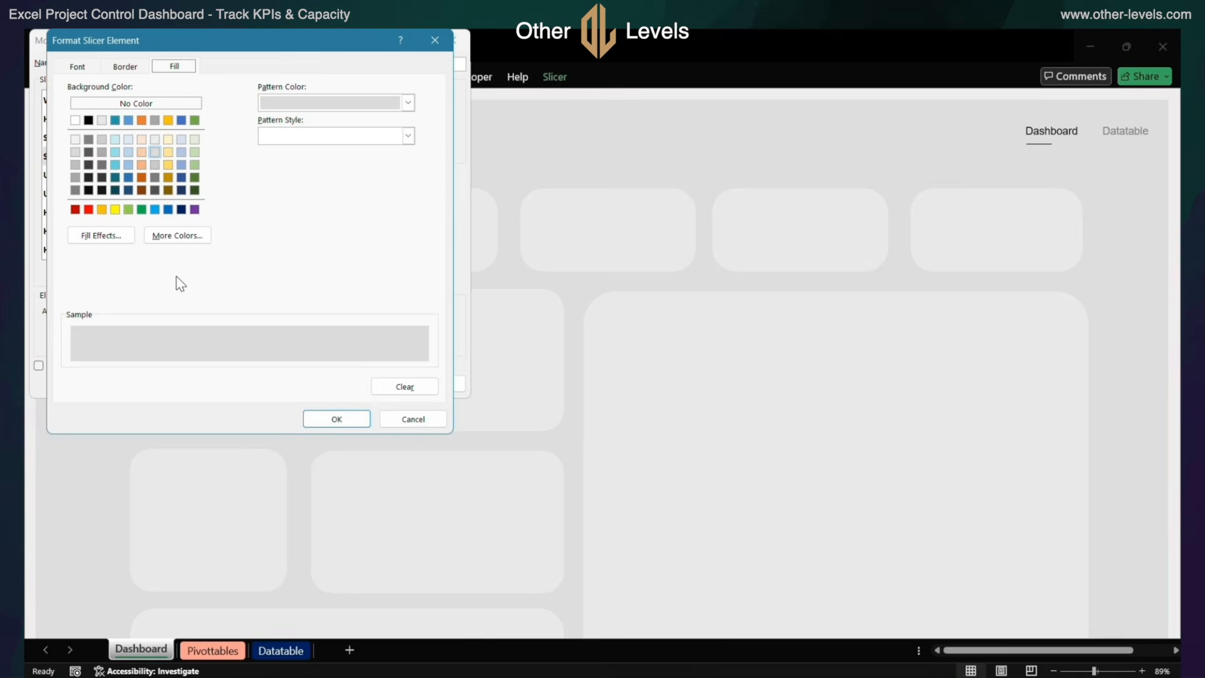
pyautogui.click(84, 68)
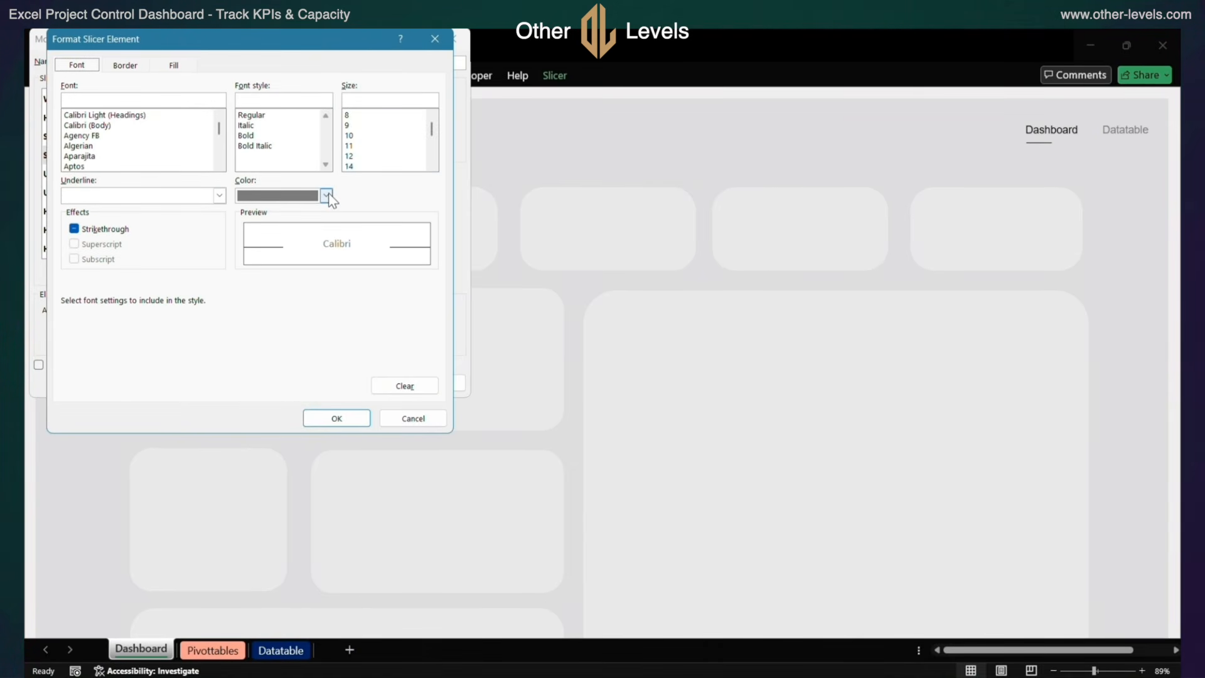
pyautogui.click(128, 67)
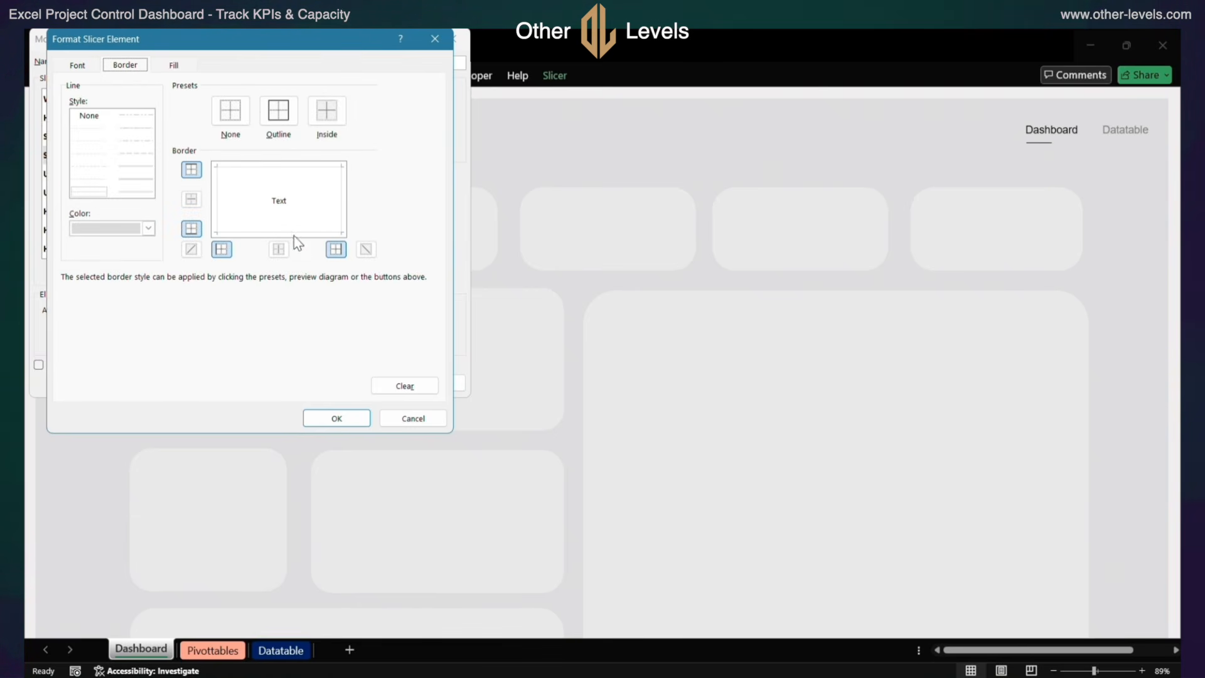
pyautogui.click(176, 65)
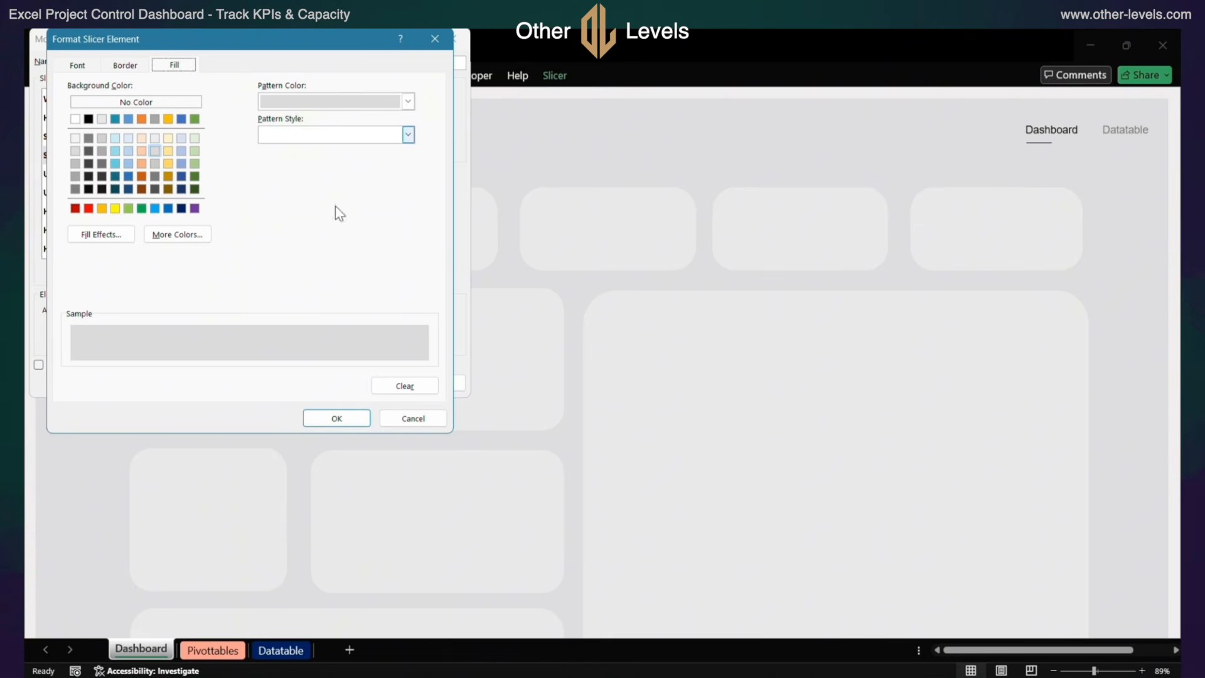
pyautogui.click(403, 424)
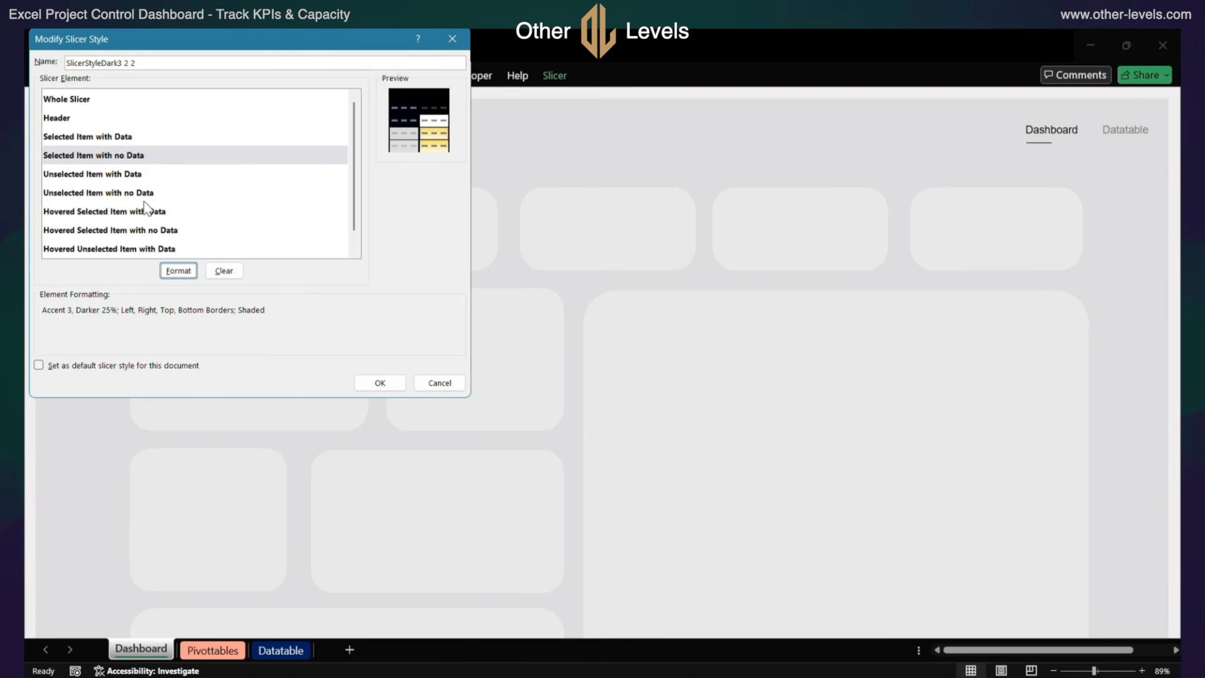
# Examine the font, border and fill formatting of the Unselected Item with Data element without changing it
pyautogui.click(105, 175)
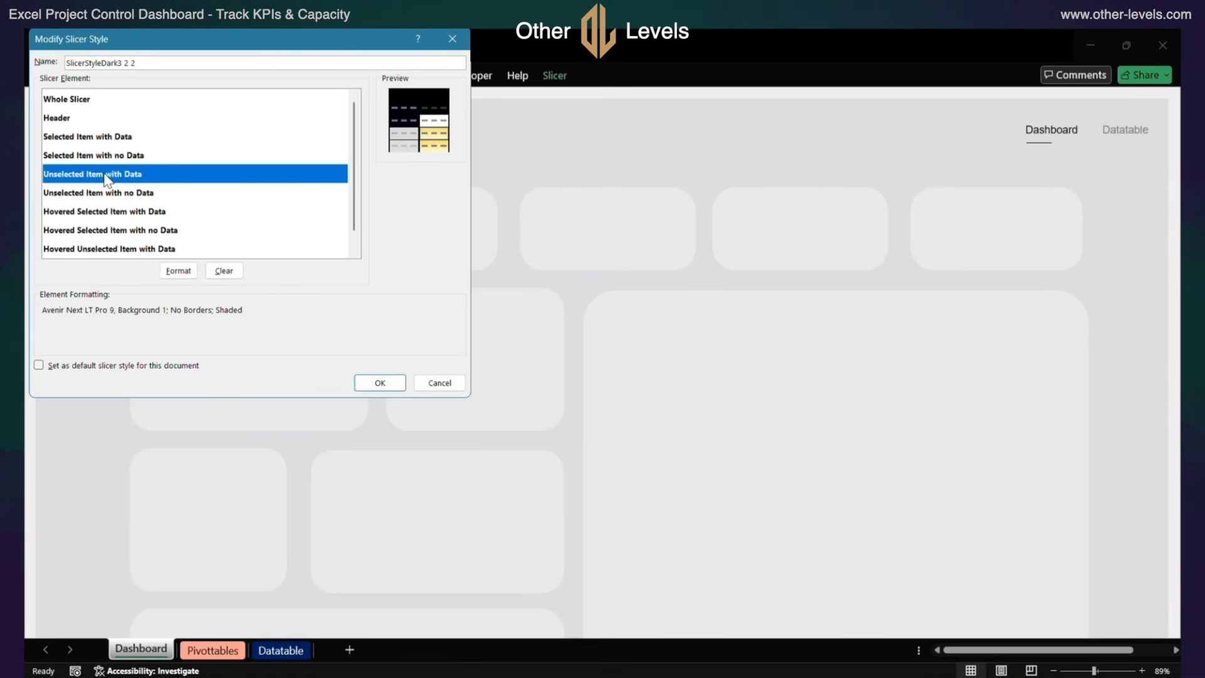
pyautogui.click(178, 271)
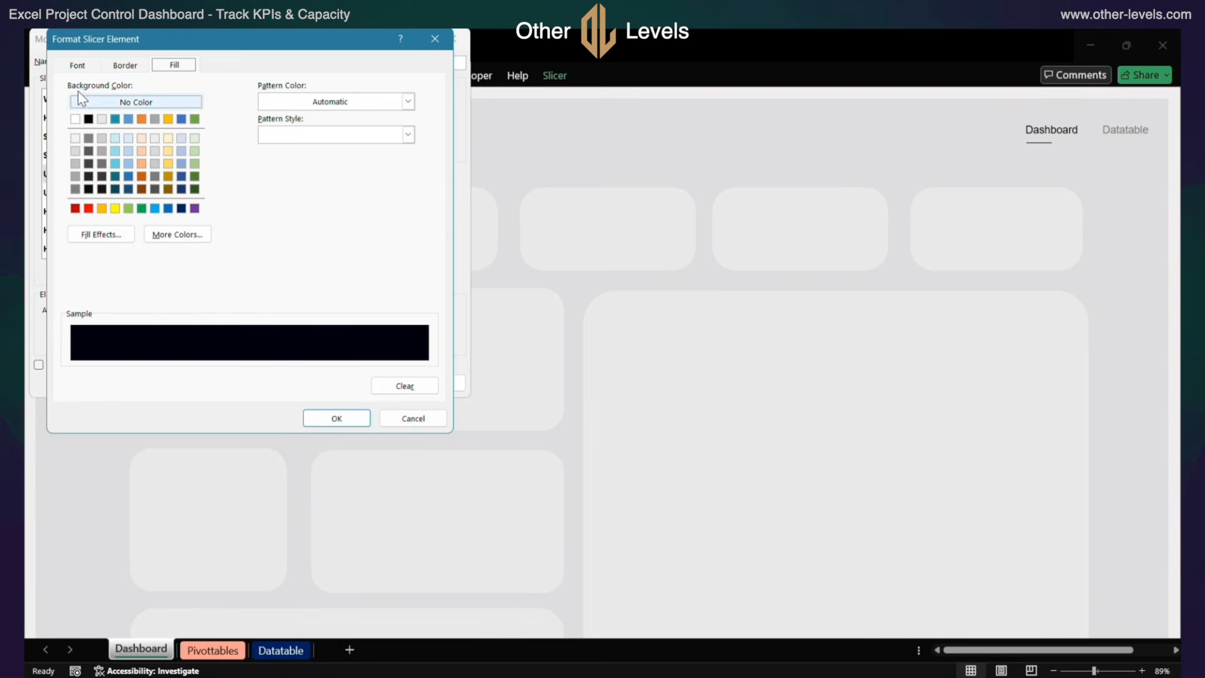
pyautogui.click(73, 67)
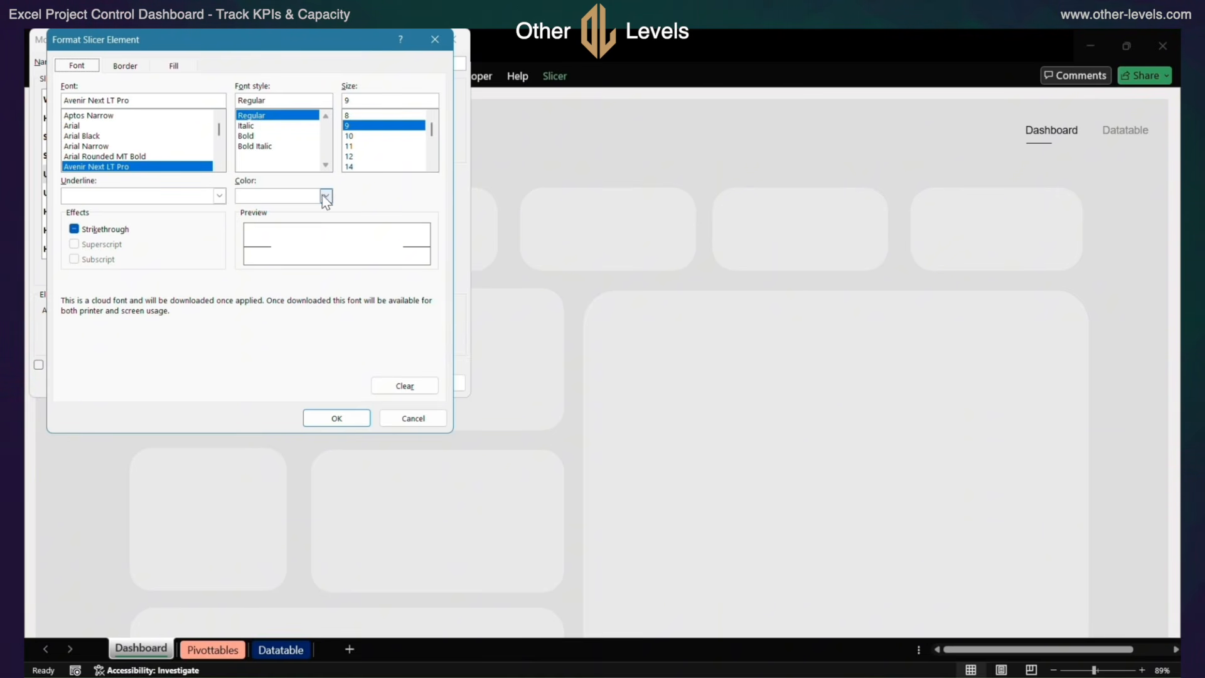
pyautogui.click(121, 67)
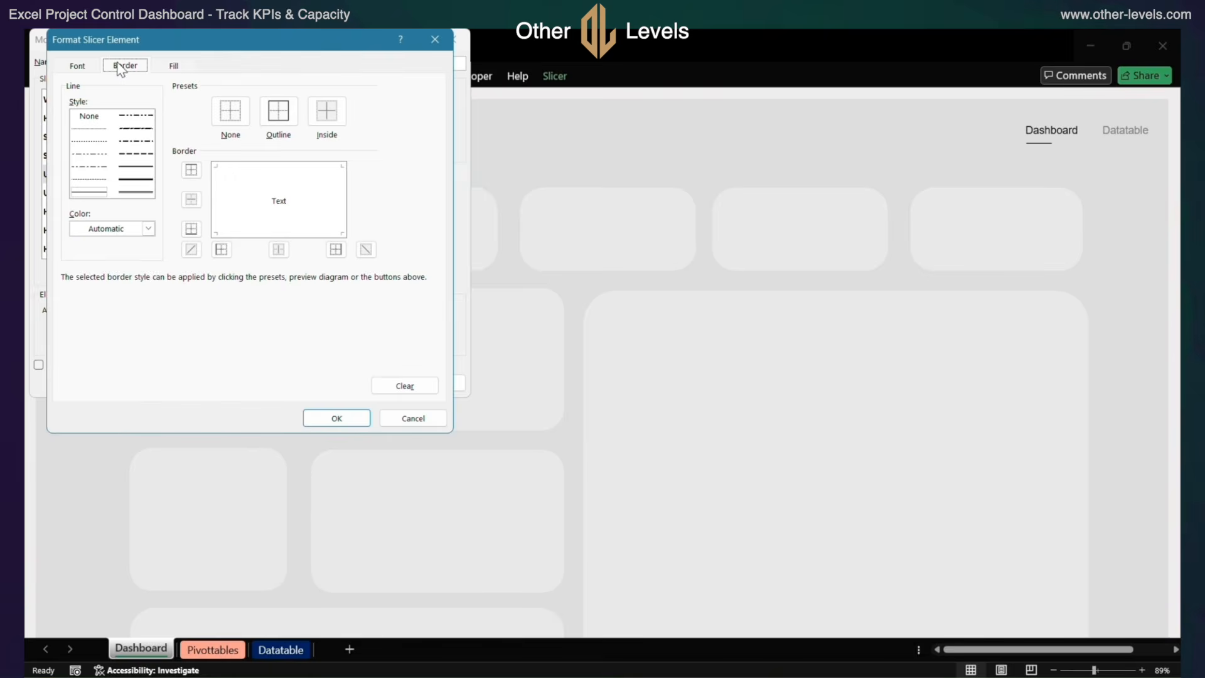
pyautogui.click(164, 69)
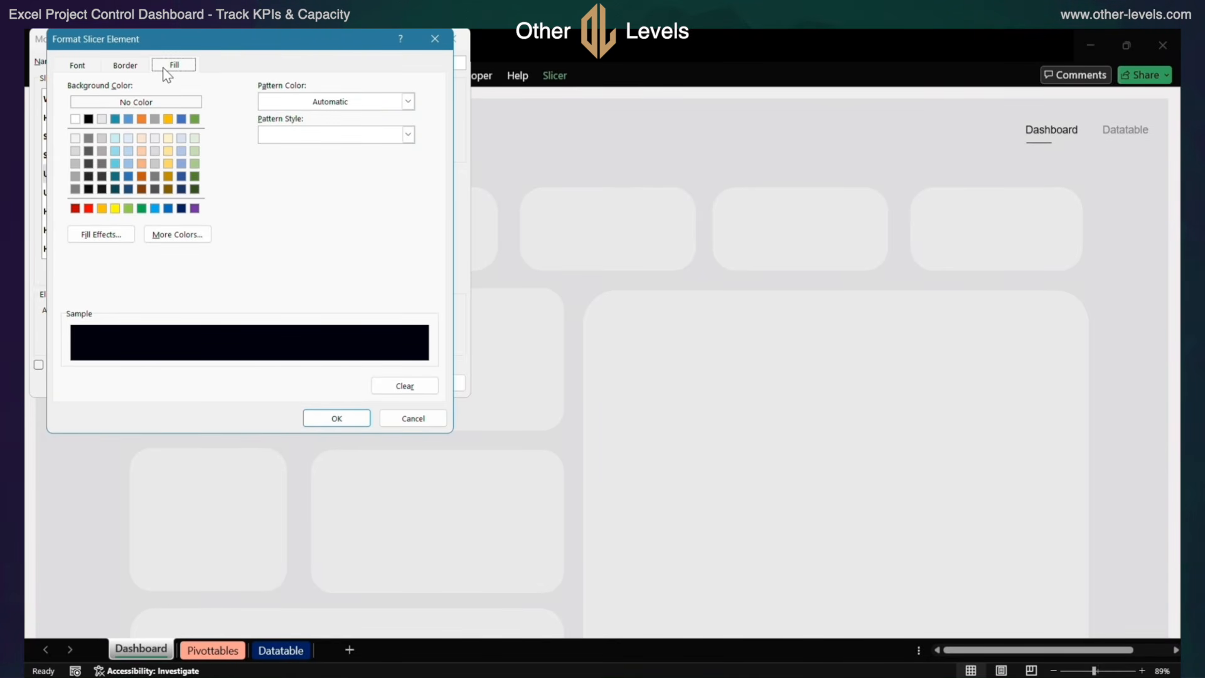
pyautogui.click(409, 422)
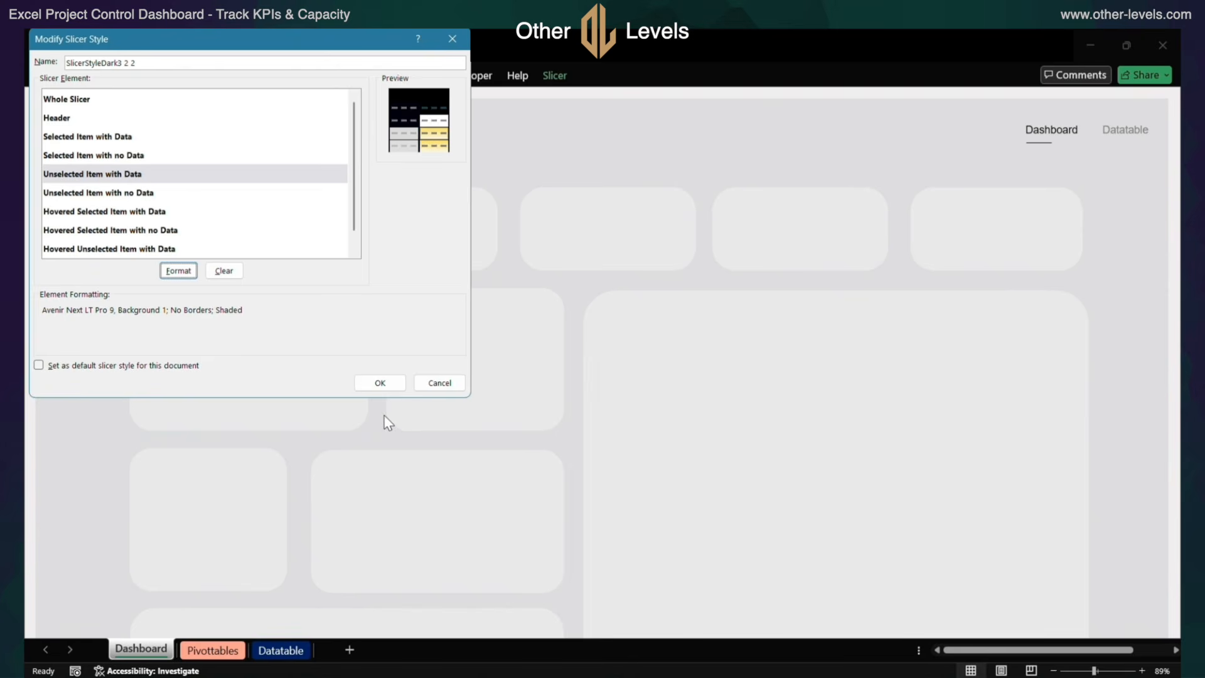
# Examine the font, border and fill formatting of the Unselected Item with no Data element without changing it
pyautogui.click(161, 193)
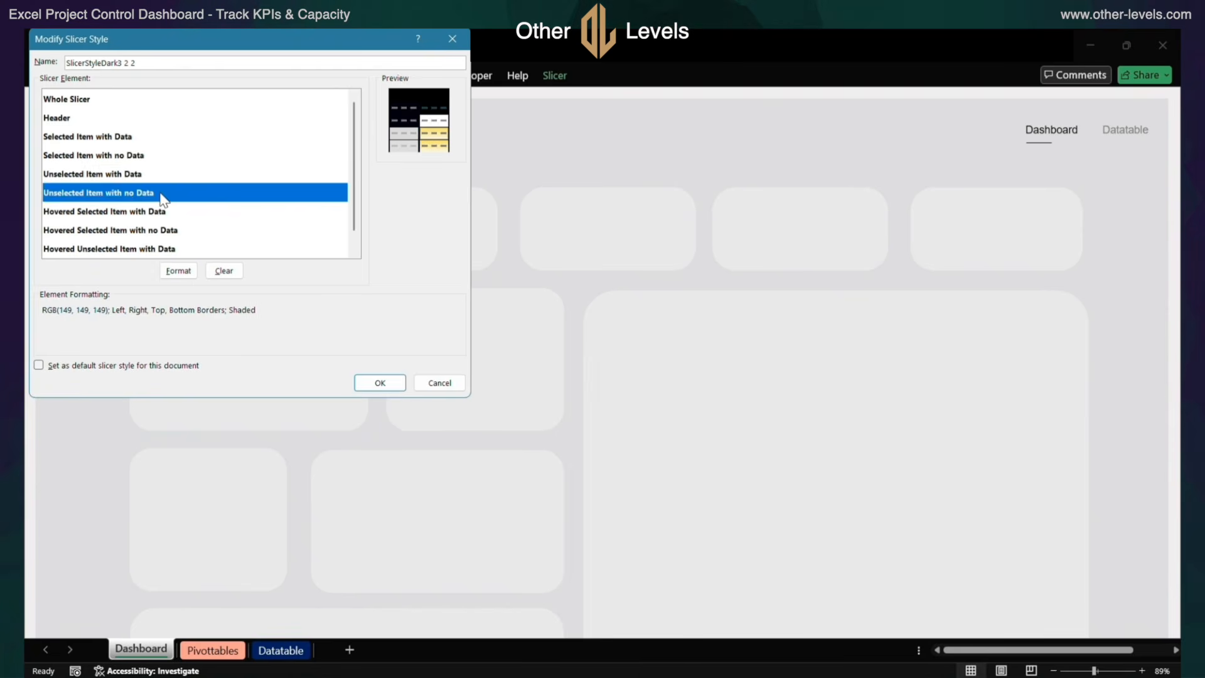
pyautogui.click(166, 270)
pyautogui.click(77, 65)
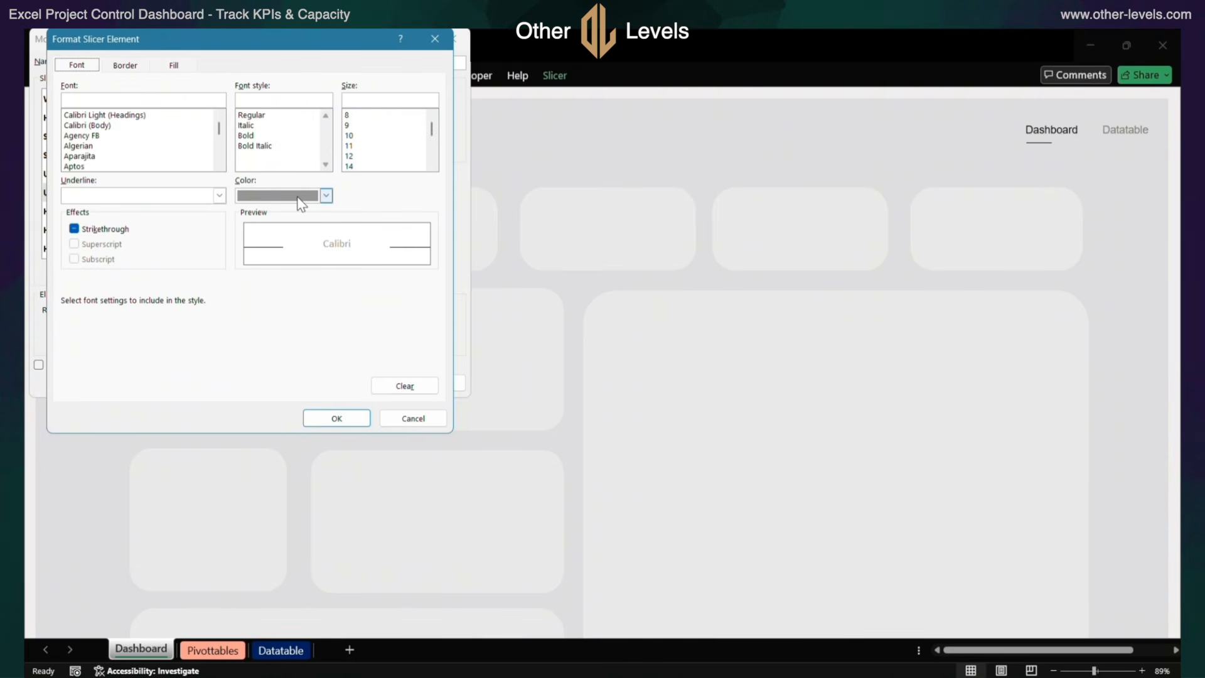
pyautogui.click(143, 64)
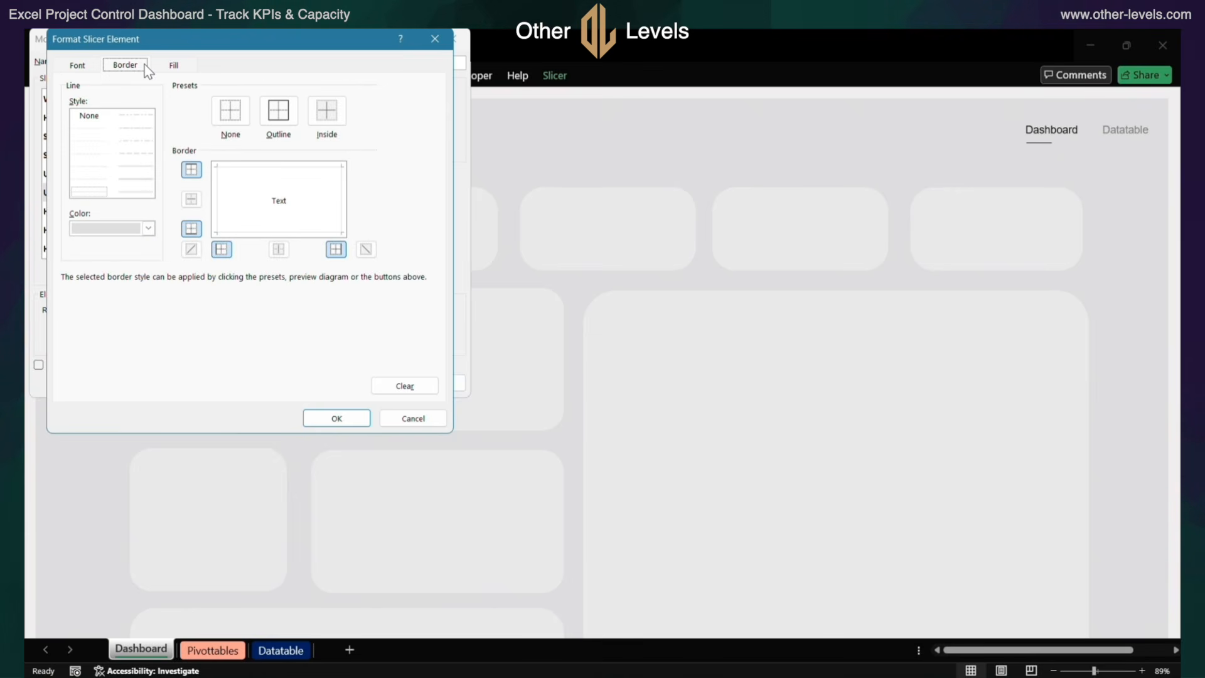
pyautogui.click(174, 66)
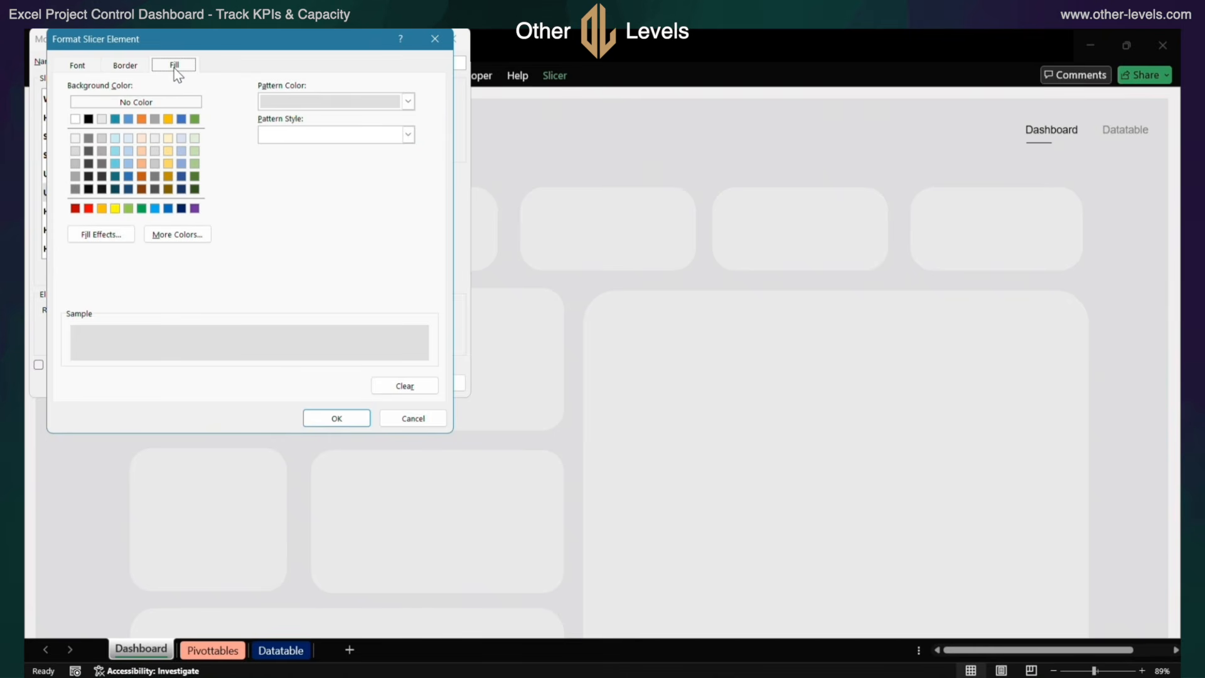
pyautogui.click(409, 418)
# Examine the font, border and fill formatting of the Hovered Selected Item with Data element without changing it
pyautogui.click(129, 217)
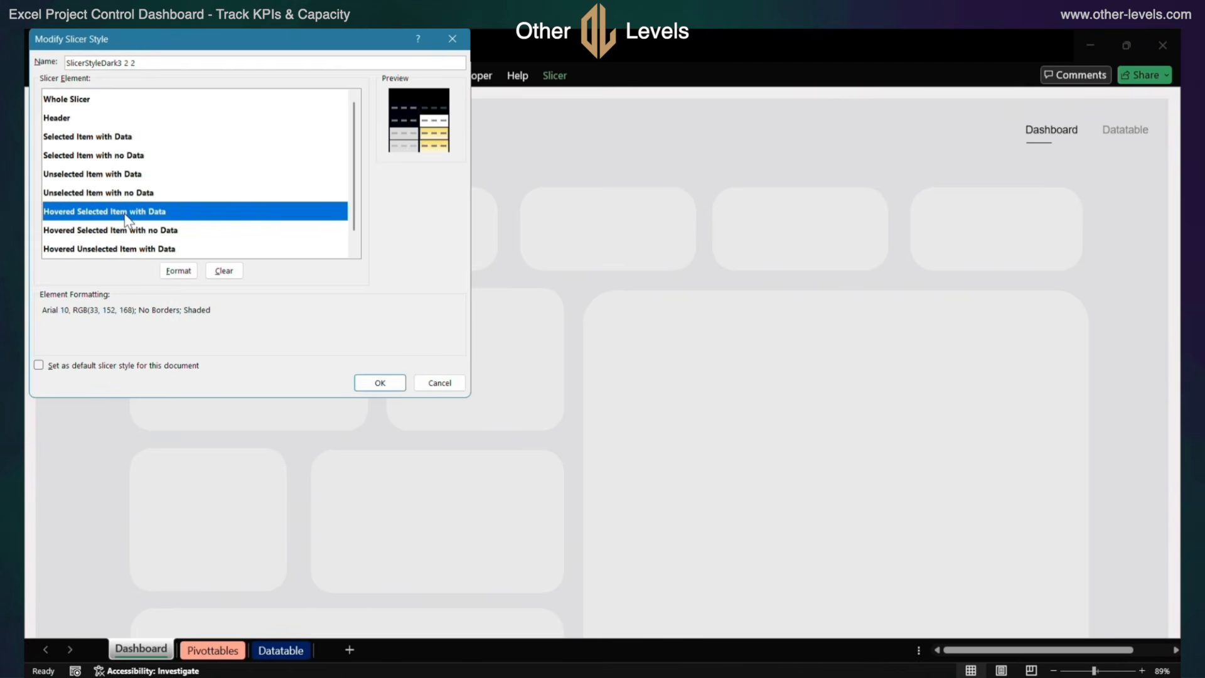
pyautogui.click(180, 271)
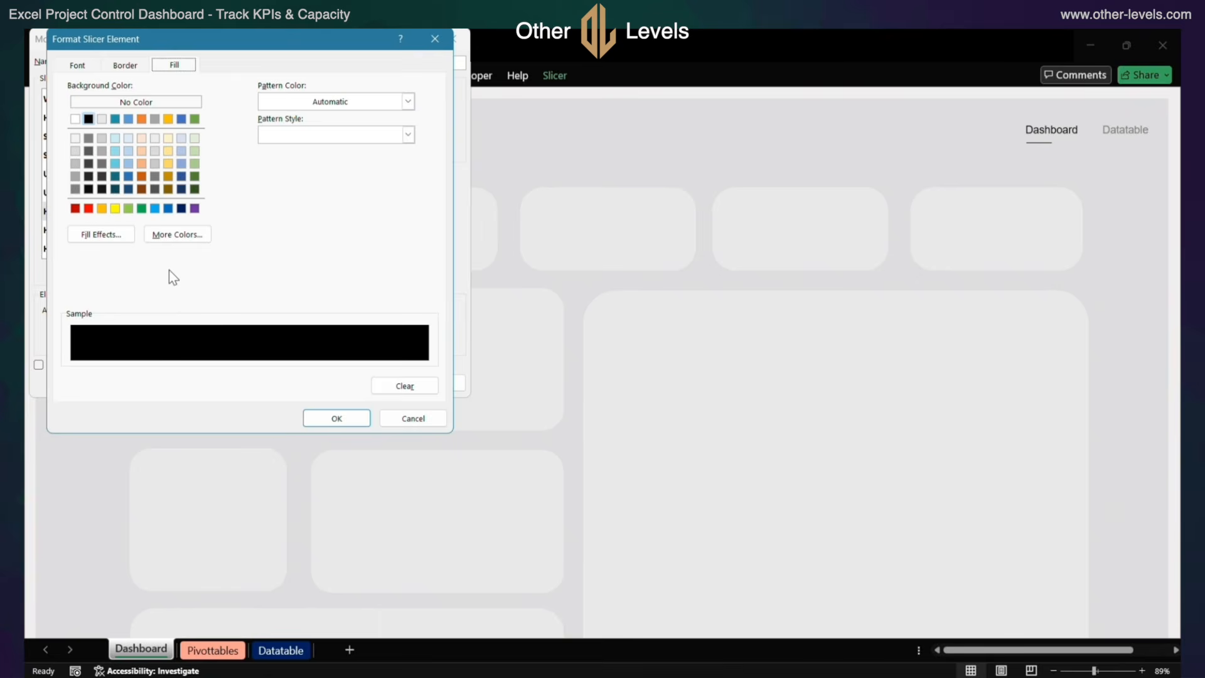
pyautogui.click(77, 65)
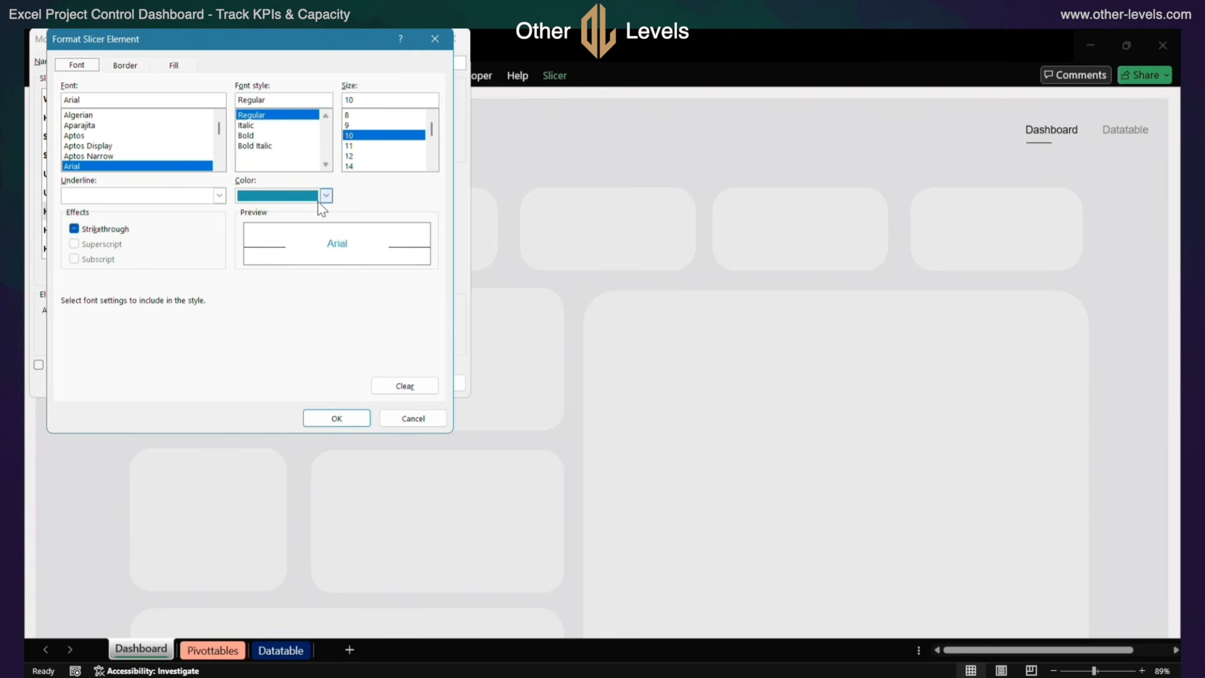
pyautogui.click(123, 65)
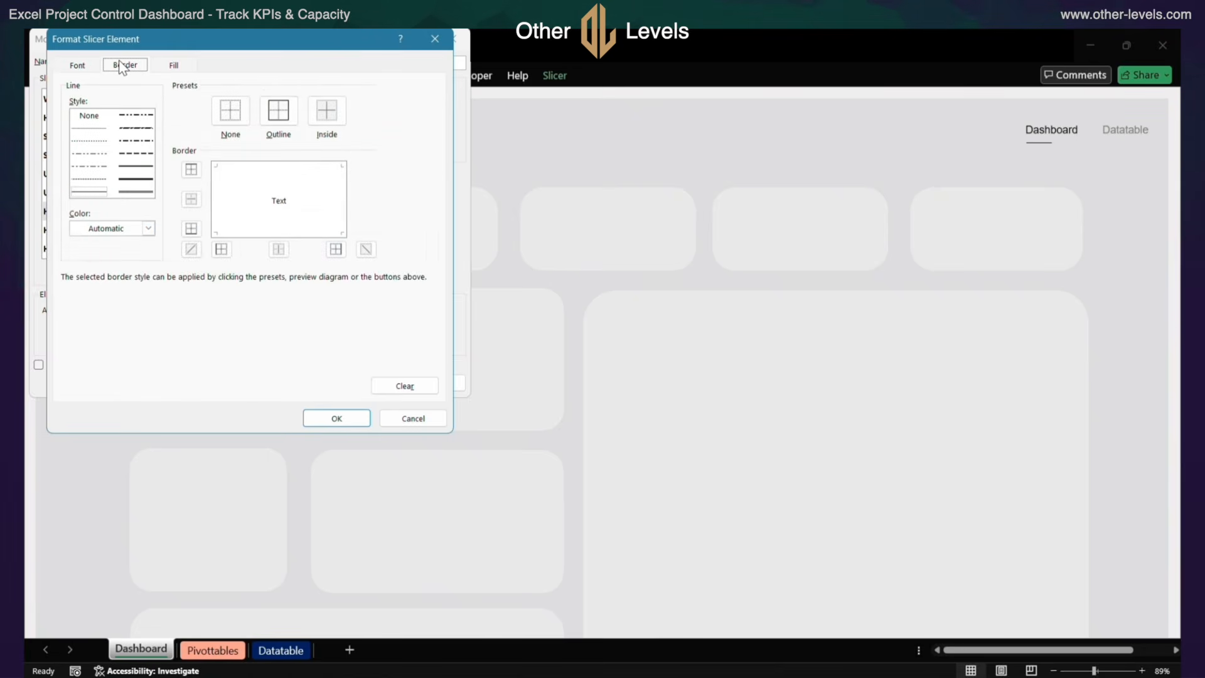
pyautogui.click(168, 66)
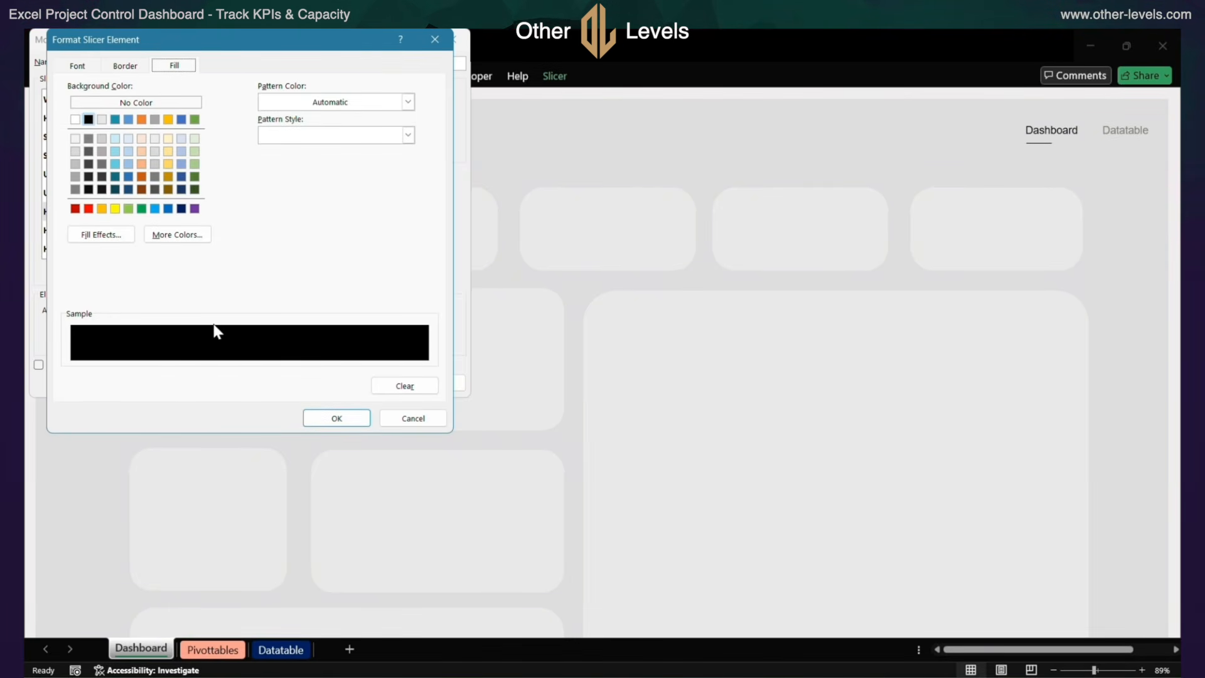
pyautogui.click(411, 418)
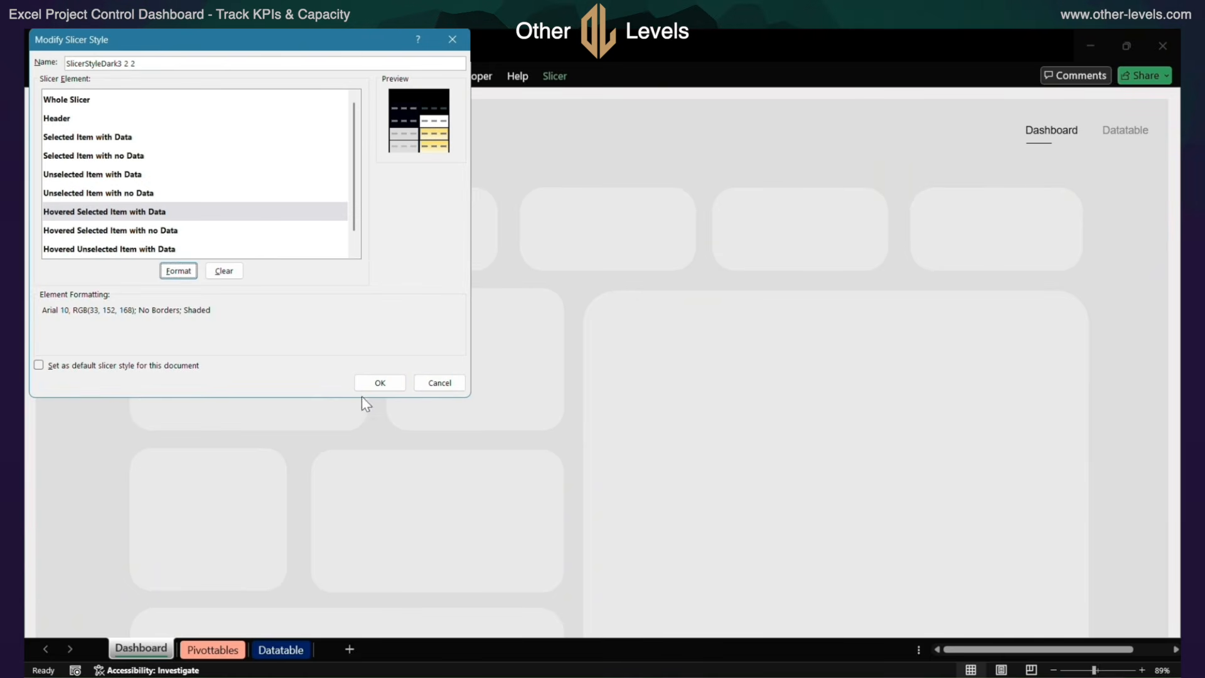
# Examine the font, border and fill formatting of the Hovered Selected Item with no Data element without changing it
pyautogui.click(148, 232)
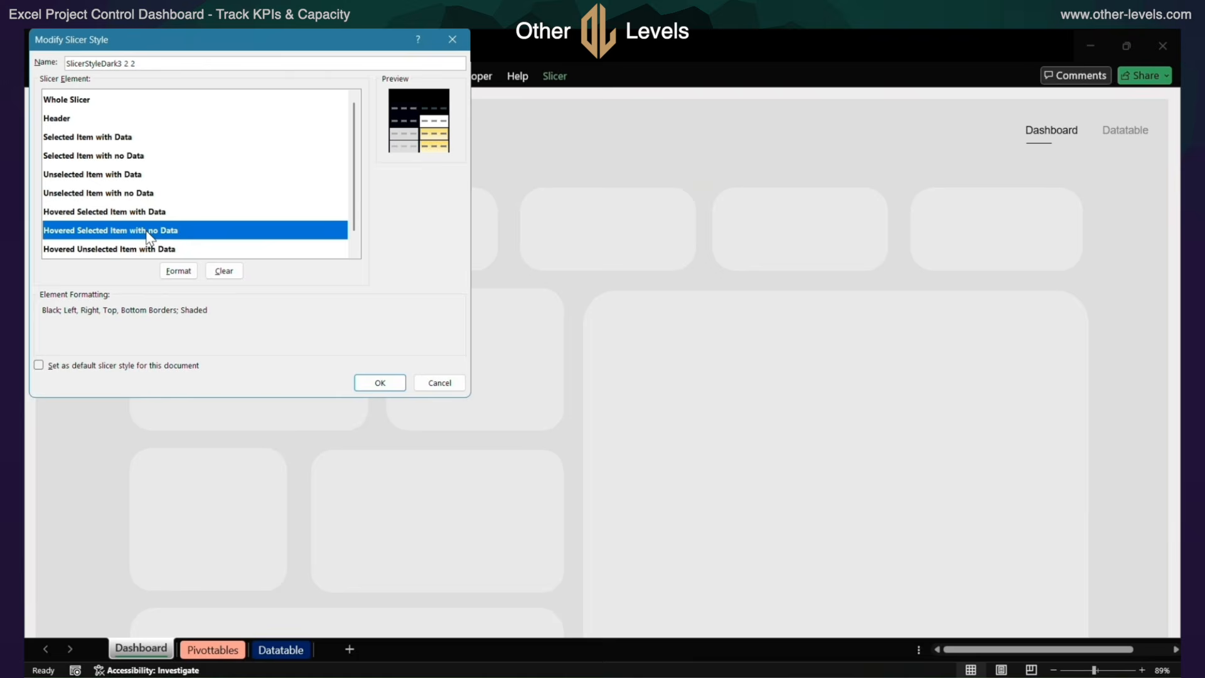
pyautogui.click(178, 271)
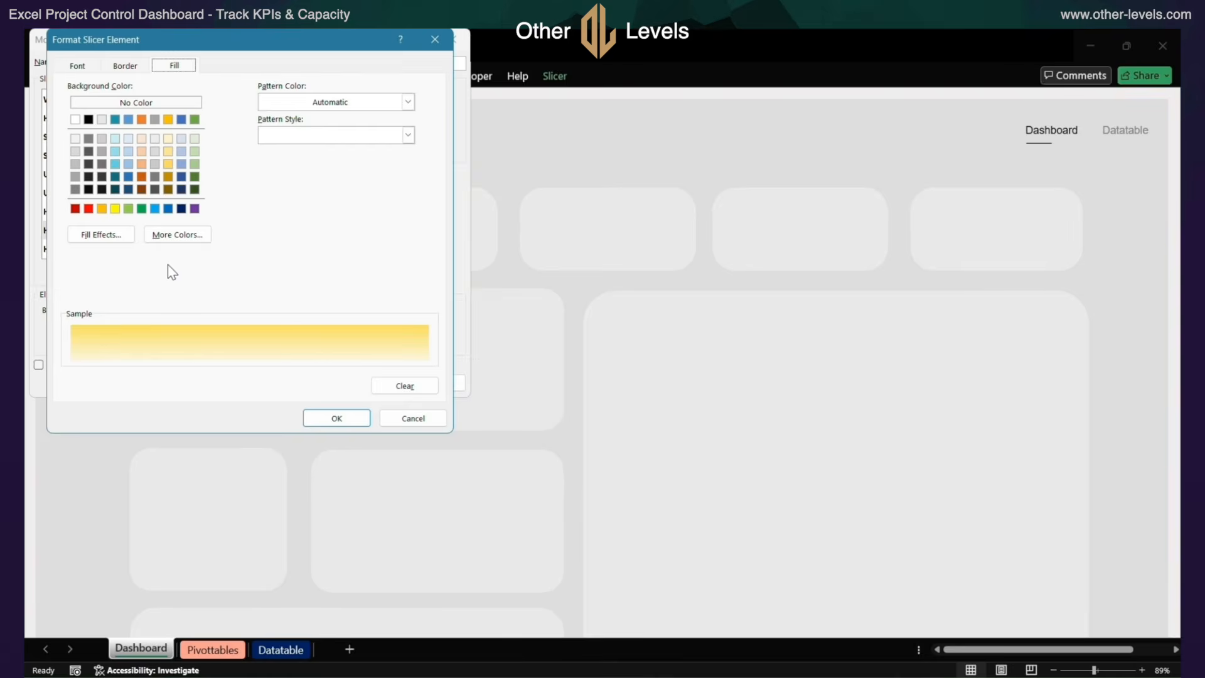
pyautogui.click(78, 65)
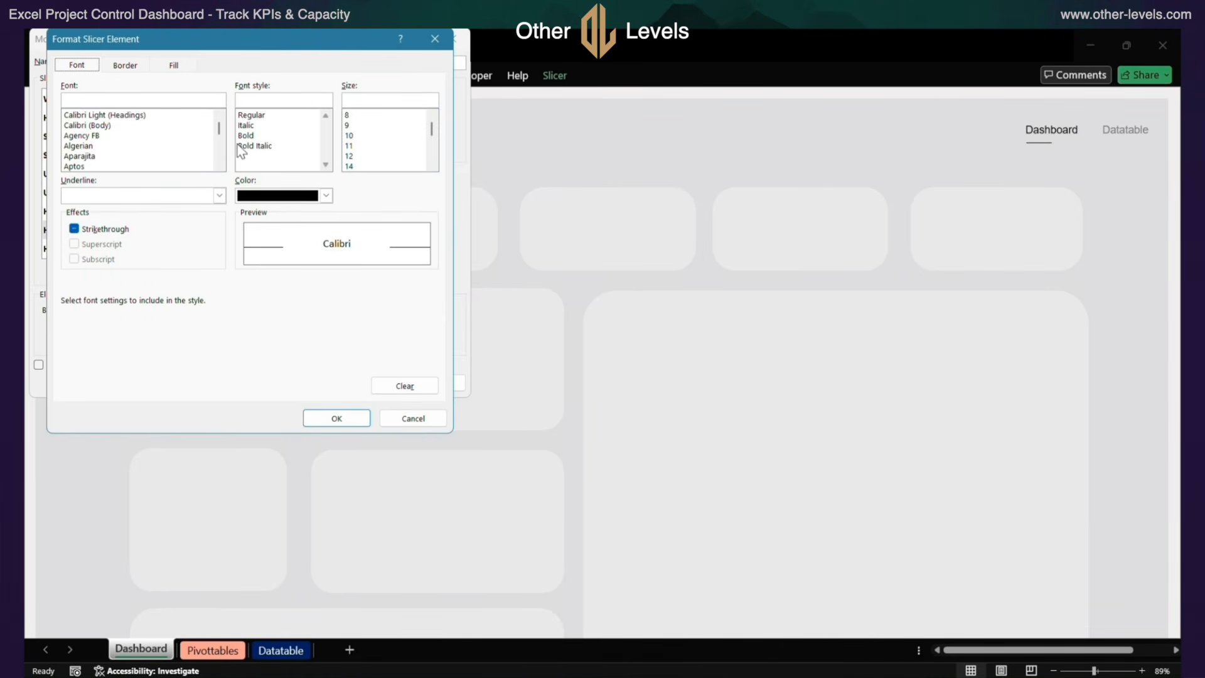
pyautogui.click(137, 66)
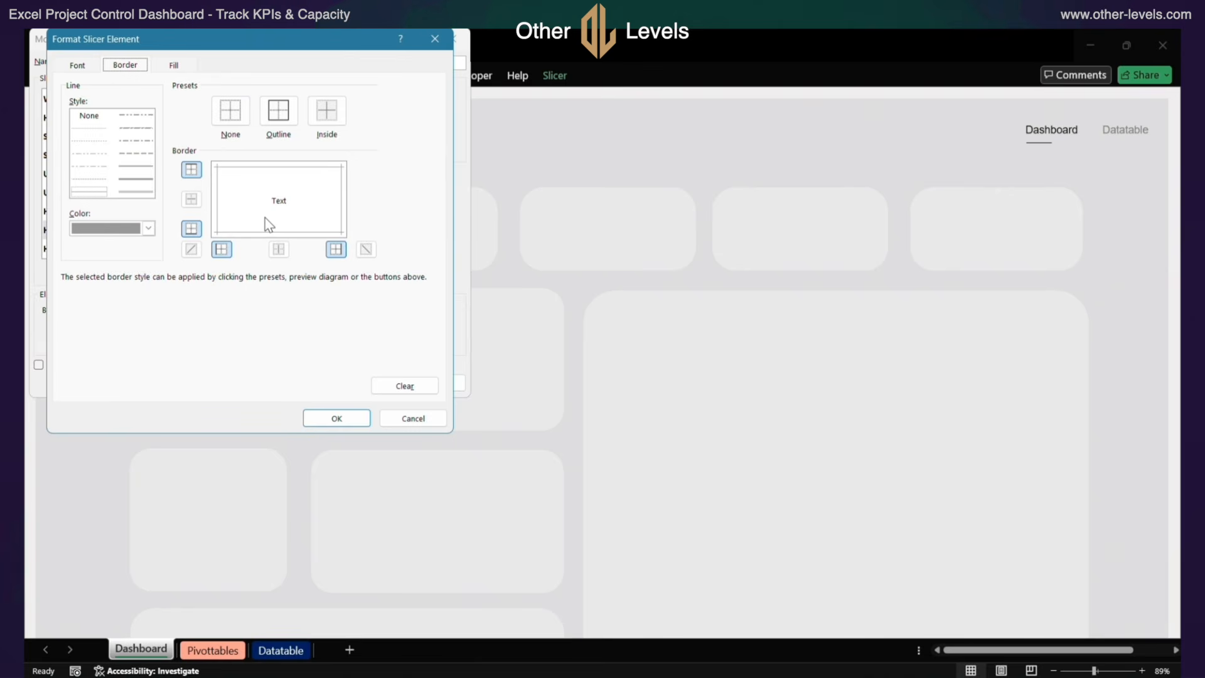
pyautogui.click(174, 65)
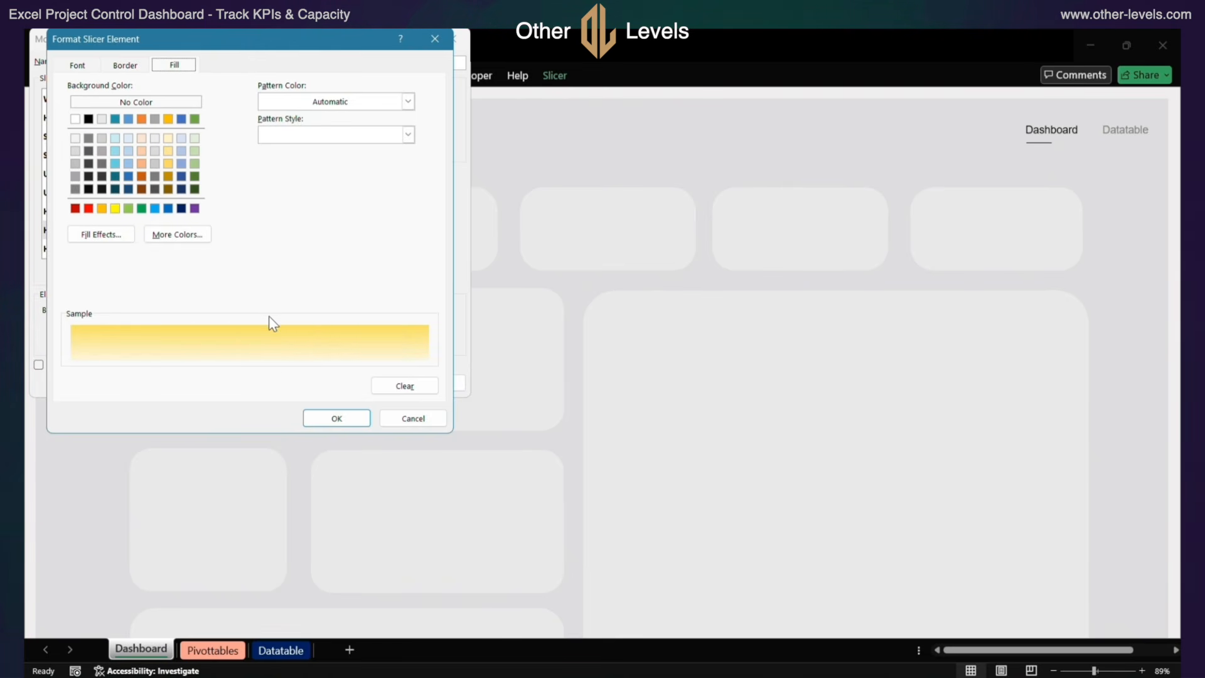
pyautogui.click(417, 418)
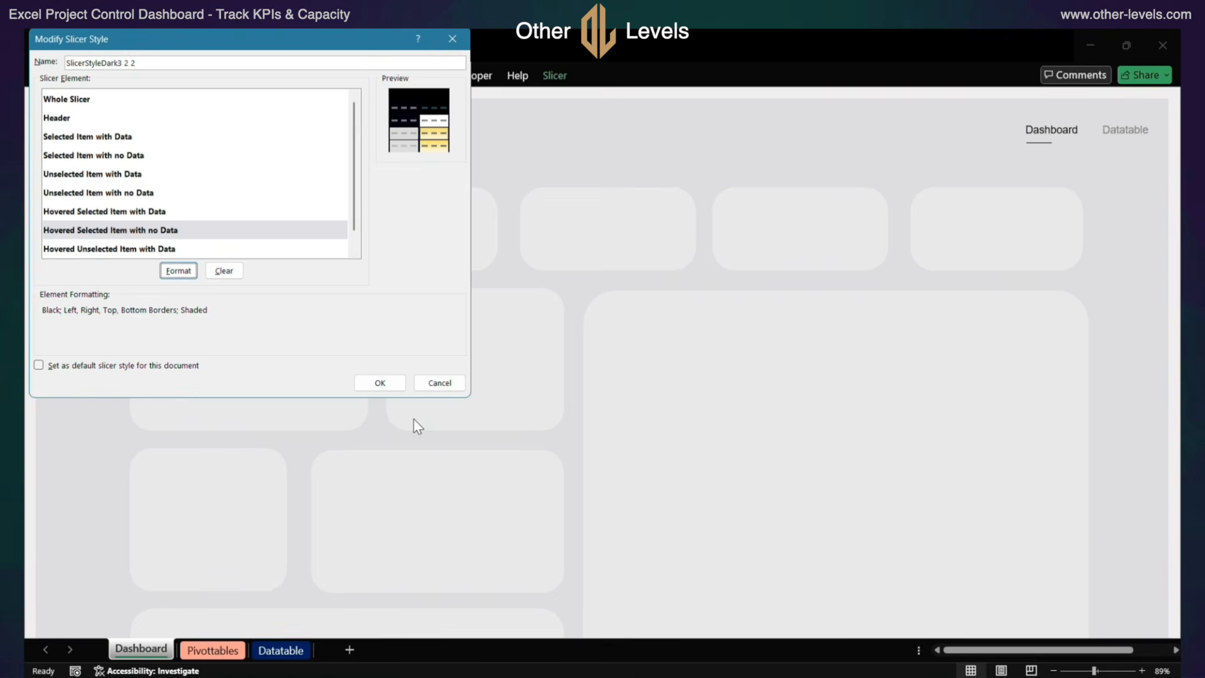
# Examine the font, border and fill formatting of the Hovered Unselected Item with Data element without changing it
pyautogui.click(196, 255)
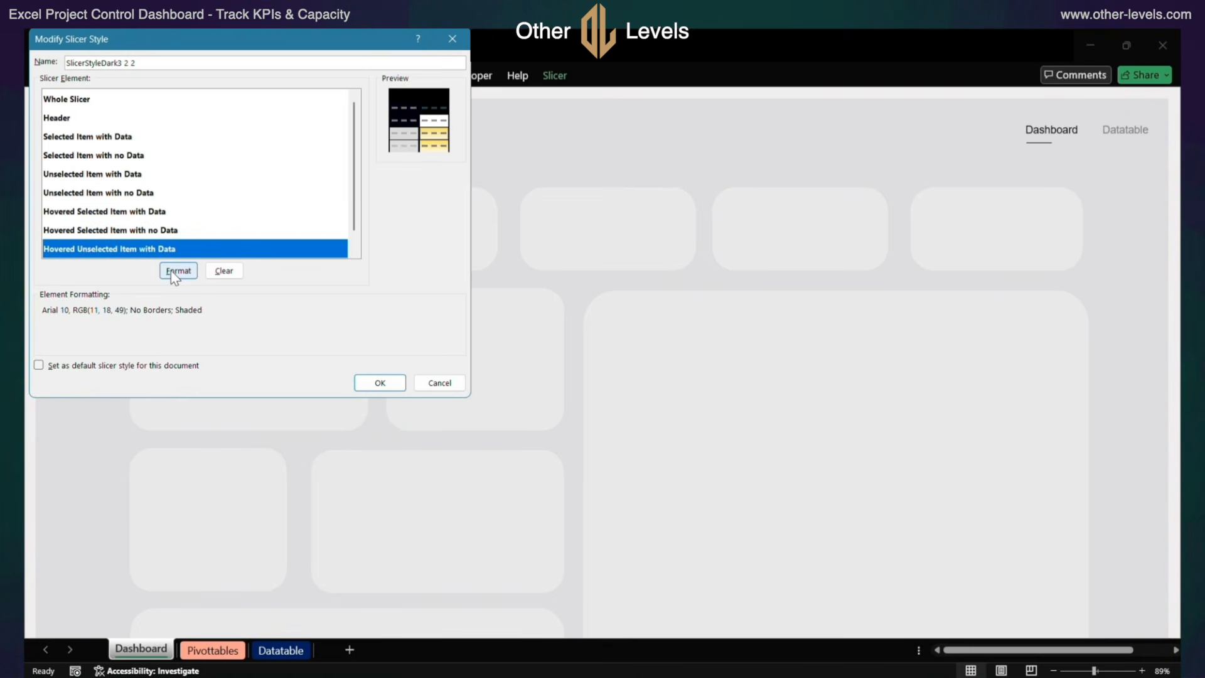
pyautogui.click(175, 271)
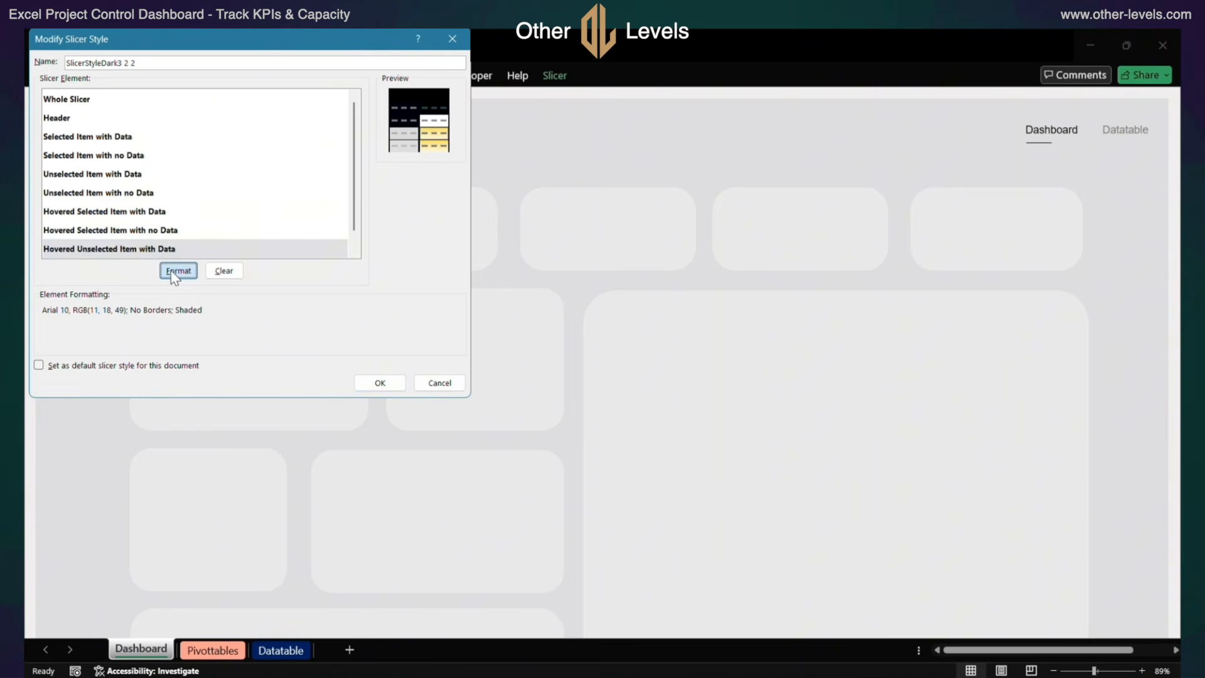
pyautogui.click(77, 65)
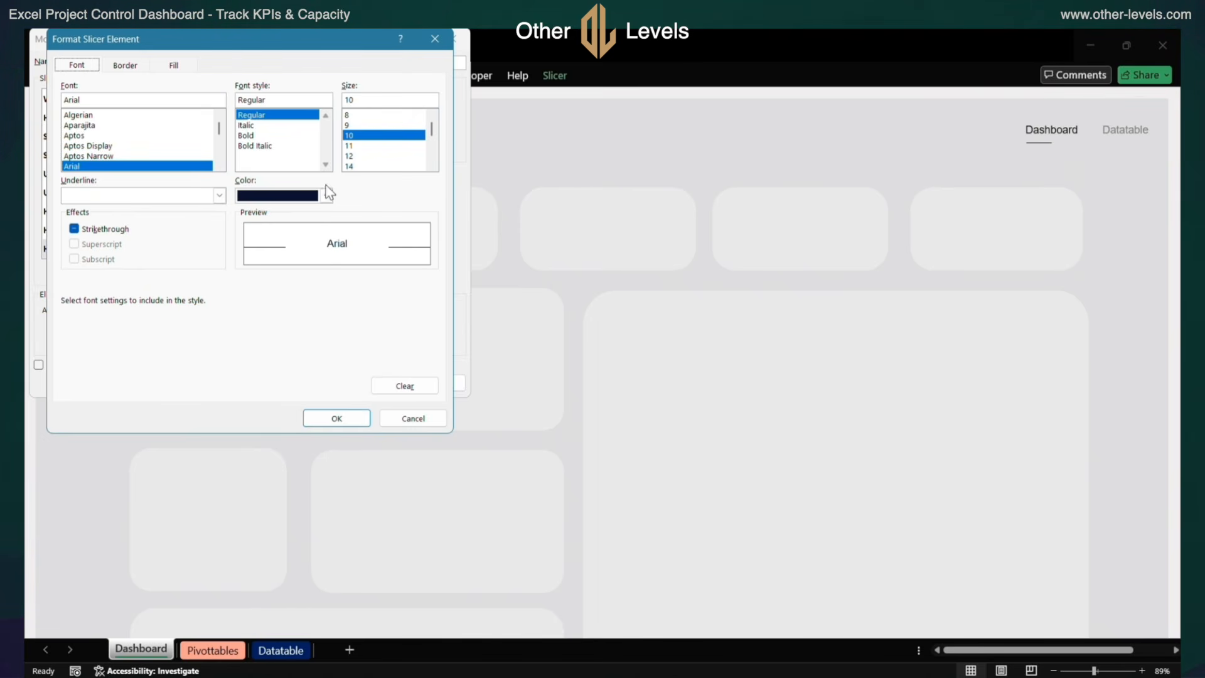
pyautogui.click(131, 69)
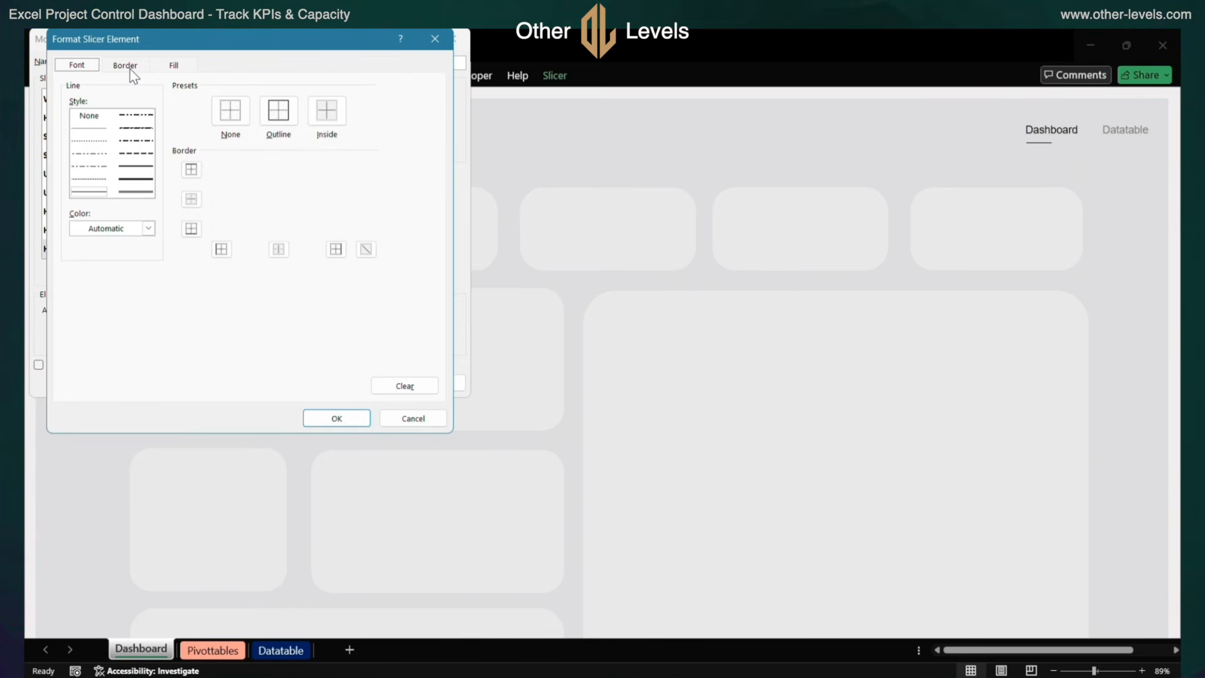
pyautogui.click(175, 66)
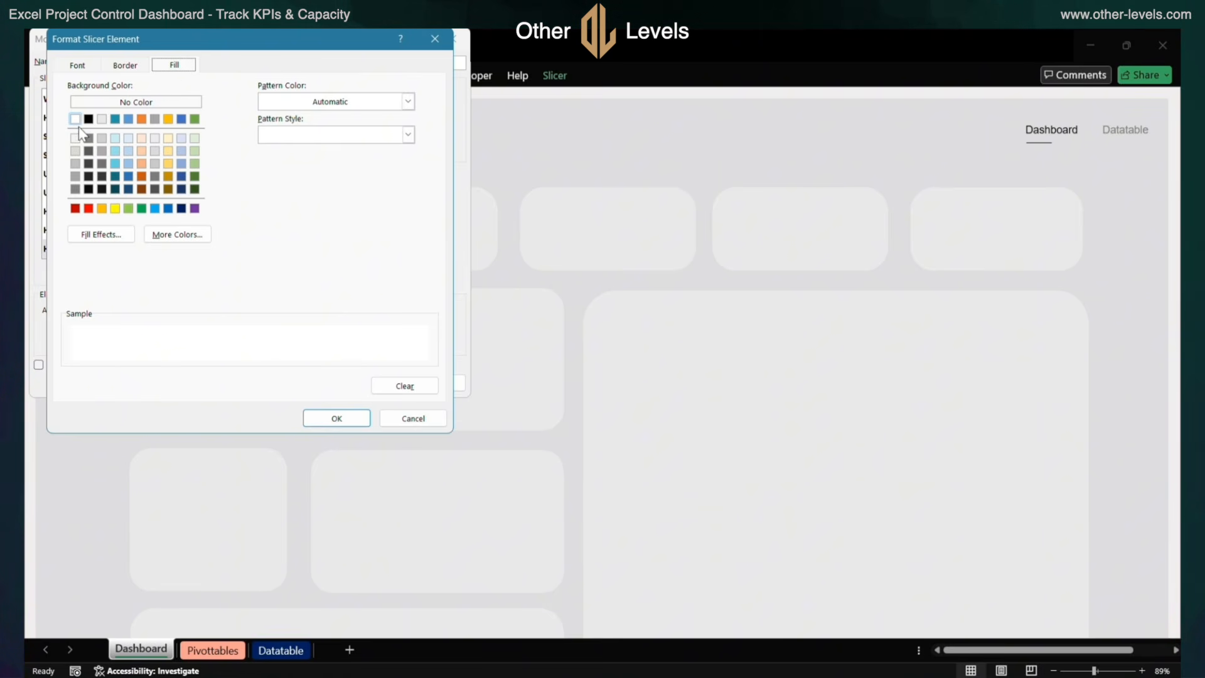
pyautogui.click(407, 423)
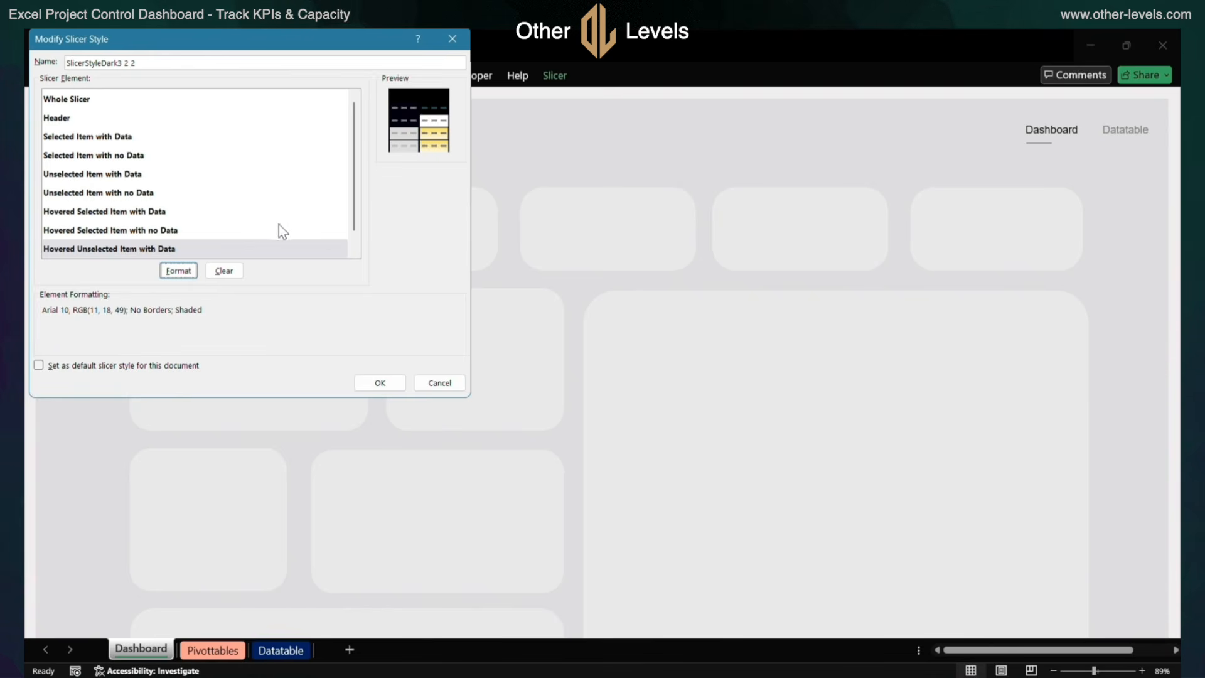
# Examine the font, border and fill formatting of the Hovered Unselected Item with no Data element, and leave the slicer style without changes
pyautogui.scroll(-1, 320, 244)
pyautogui.click(195, 250)
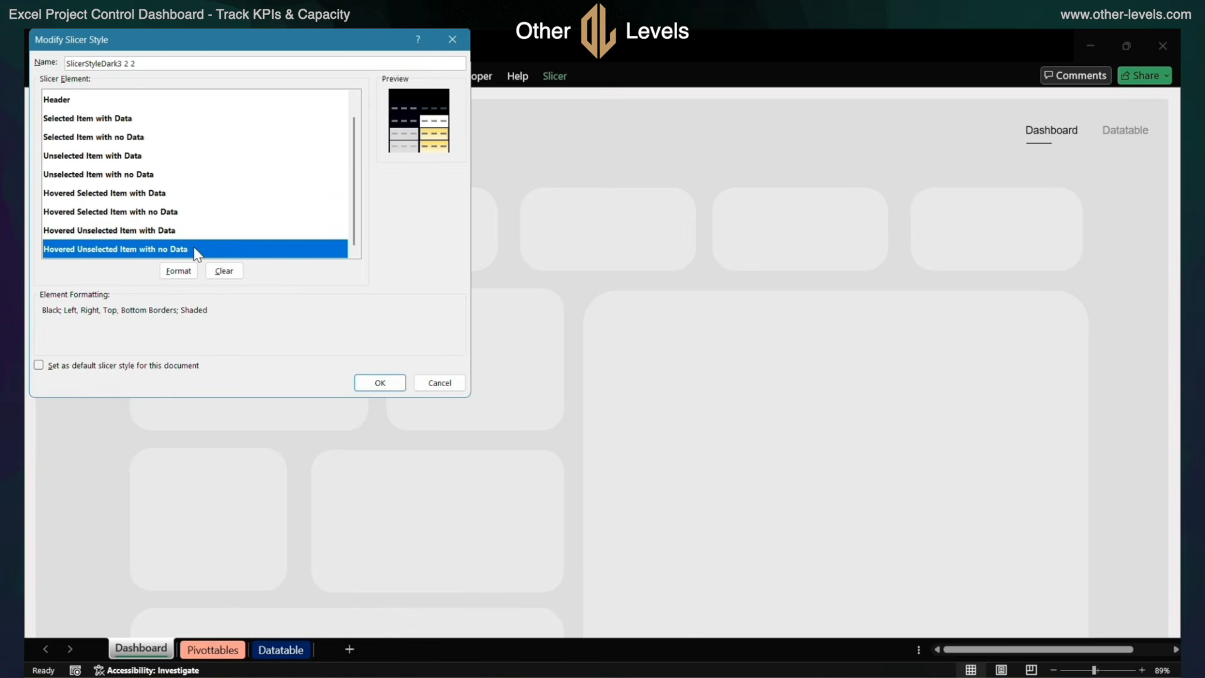
pyautogui.click(178, 271)
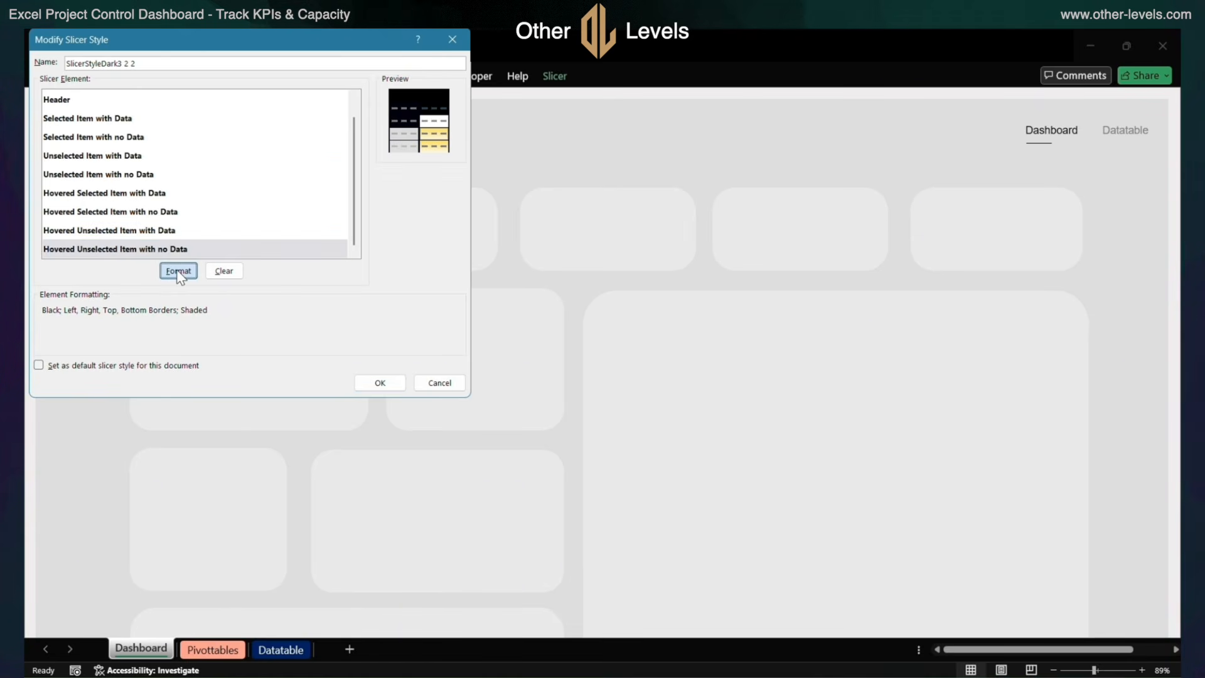
pyautogui.click(87, 66)
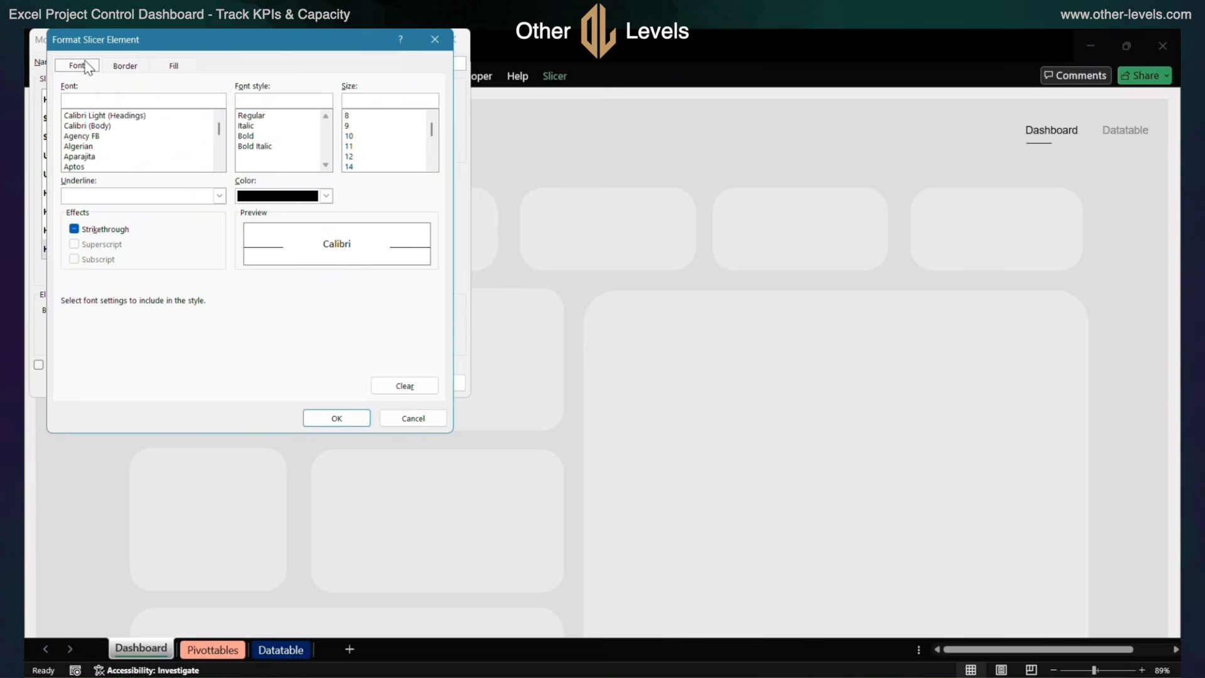
pyautogui.click(126, 69)
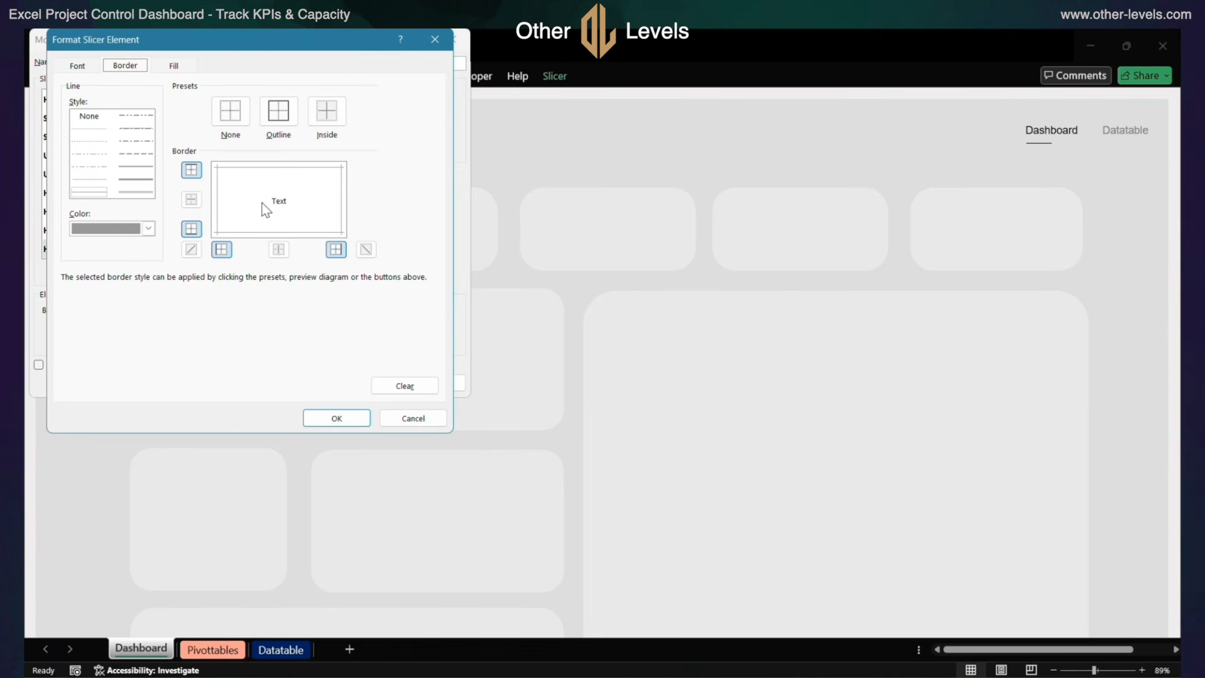
pyautogui.click(175, 66)
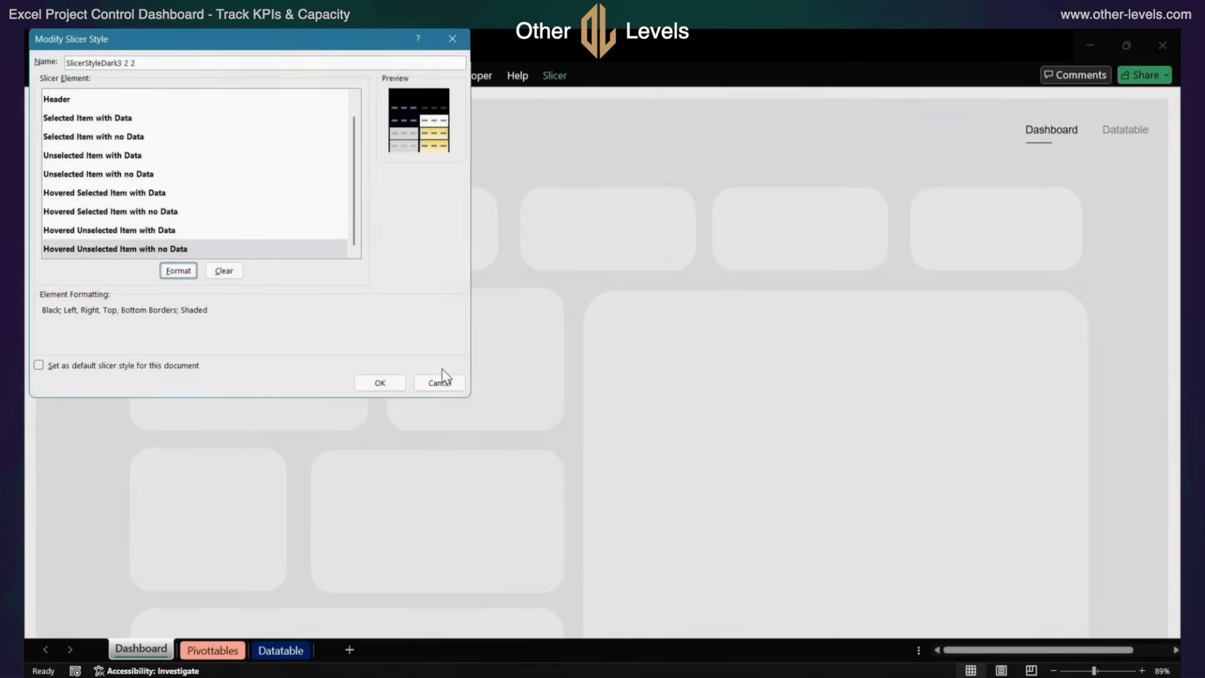
pyautogui.click(441, 383)
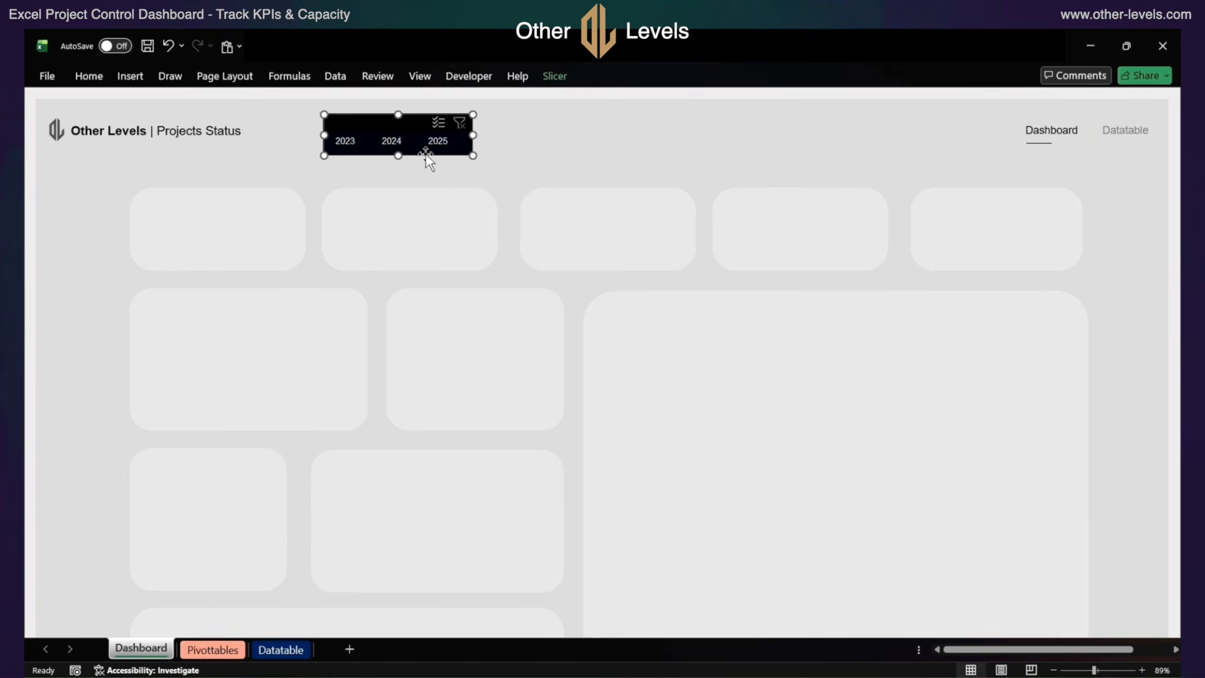
# Draw a rounded rectangle about 0.64" high and 0.96" wide between the Projects Status title and the year slicer
pyautogui.click(131, 76)
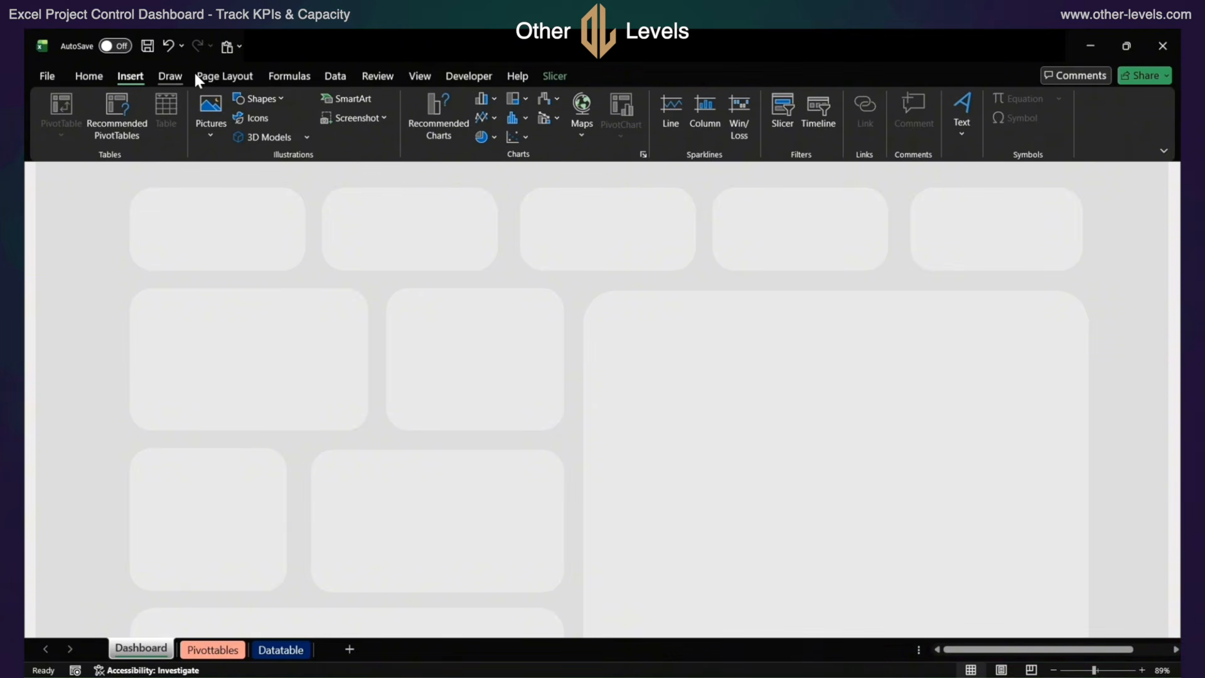
pyautogui.click(270, 99)
pyautogui.click(328, 139)
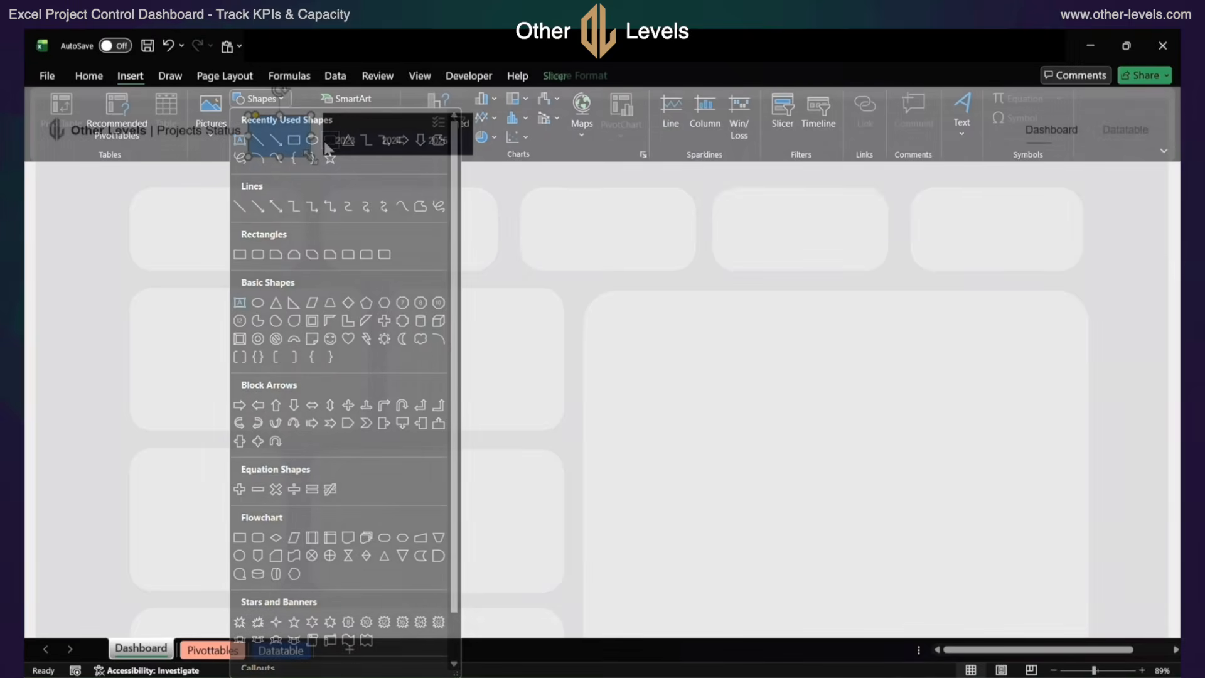
pyautogui.moveTo(249, 115); pyautogui.dragTo(311, 157)
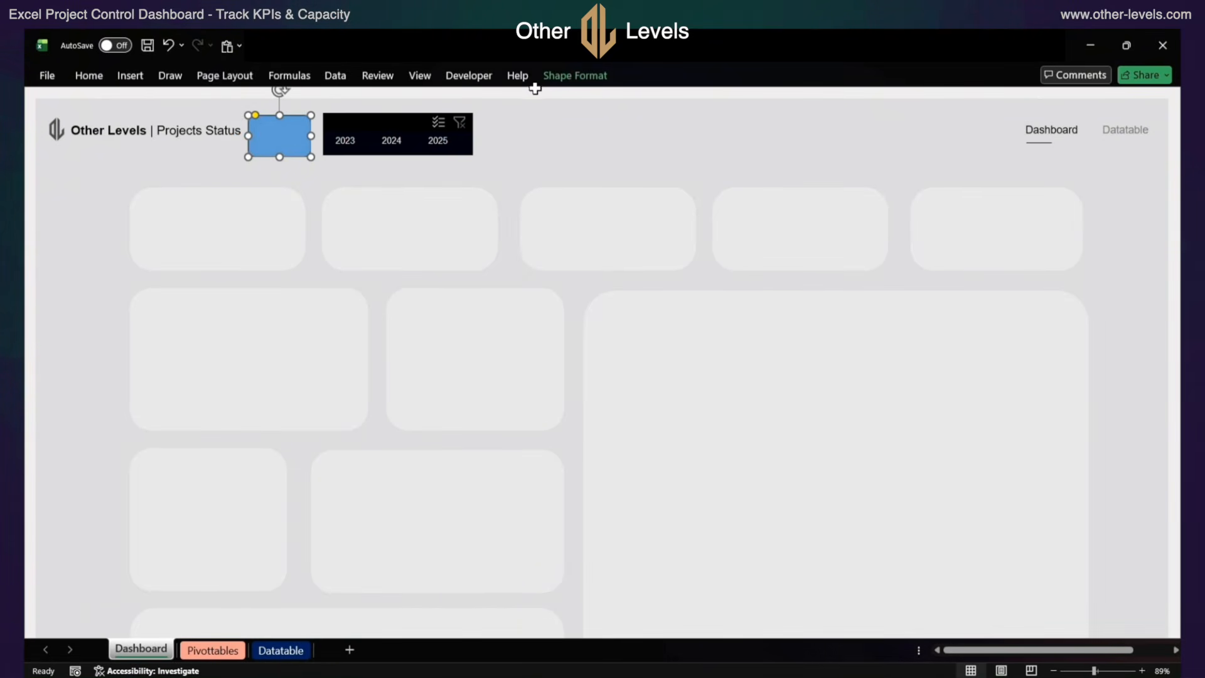
# Give the new rounded rectangle a white fill and no outline, and increase its corner rounding
pyautogui.click(557, 85)
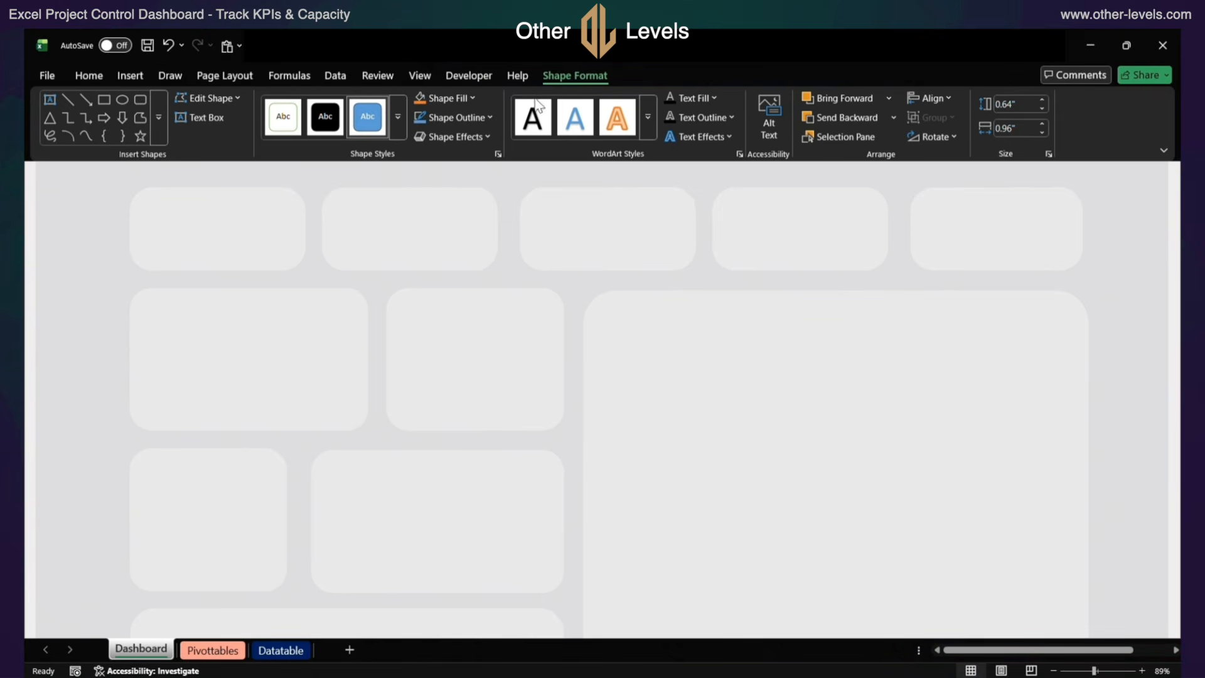
pyautogui.click(471, 98)
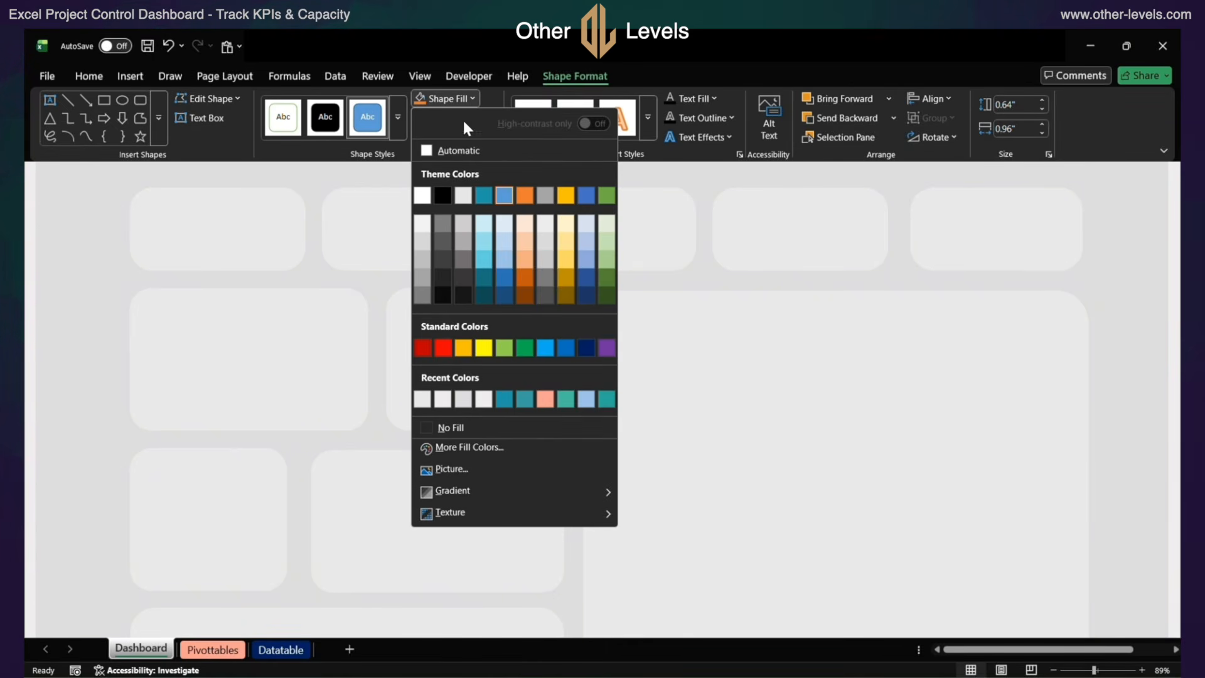
pyautogui.click(428, 199)
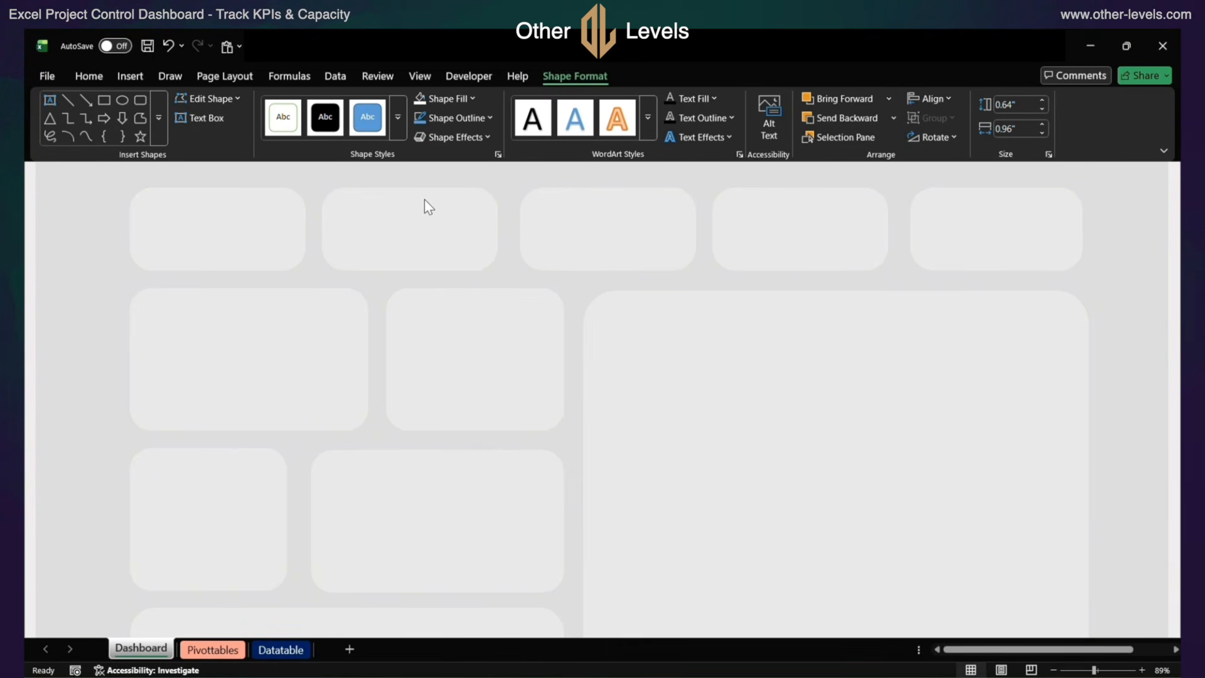
pyautogui.click(454, 116)
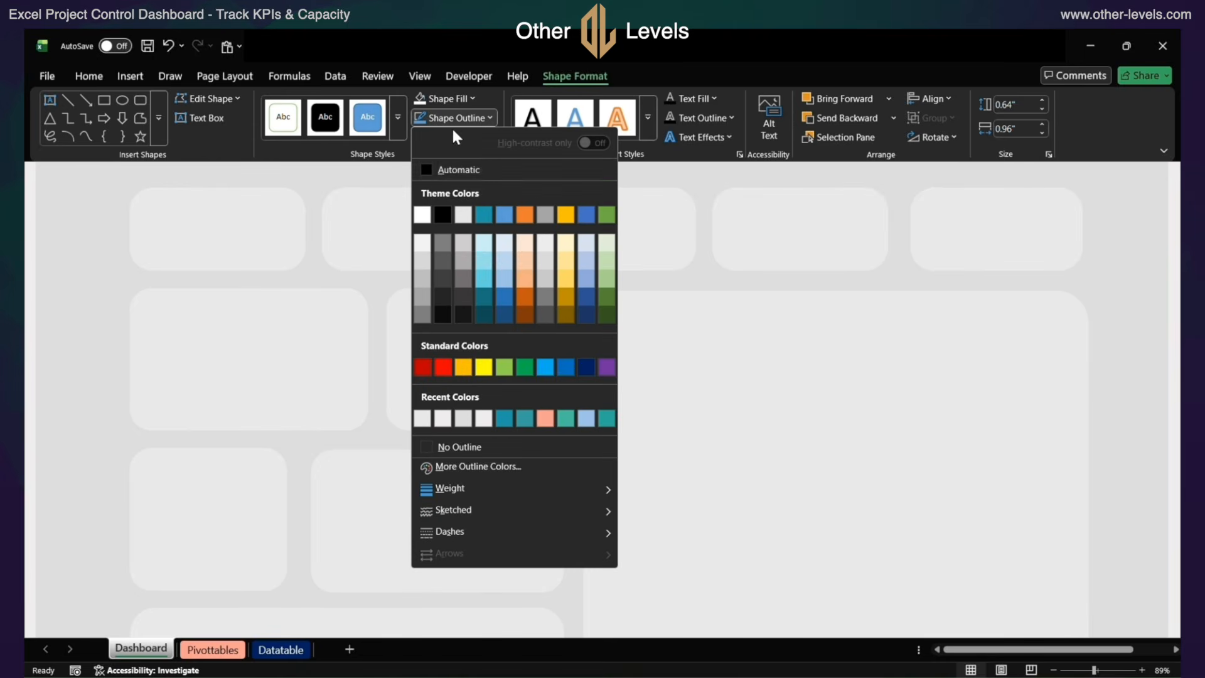
pyautogui.click(464, 443)
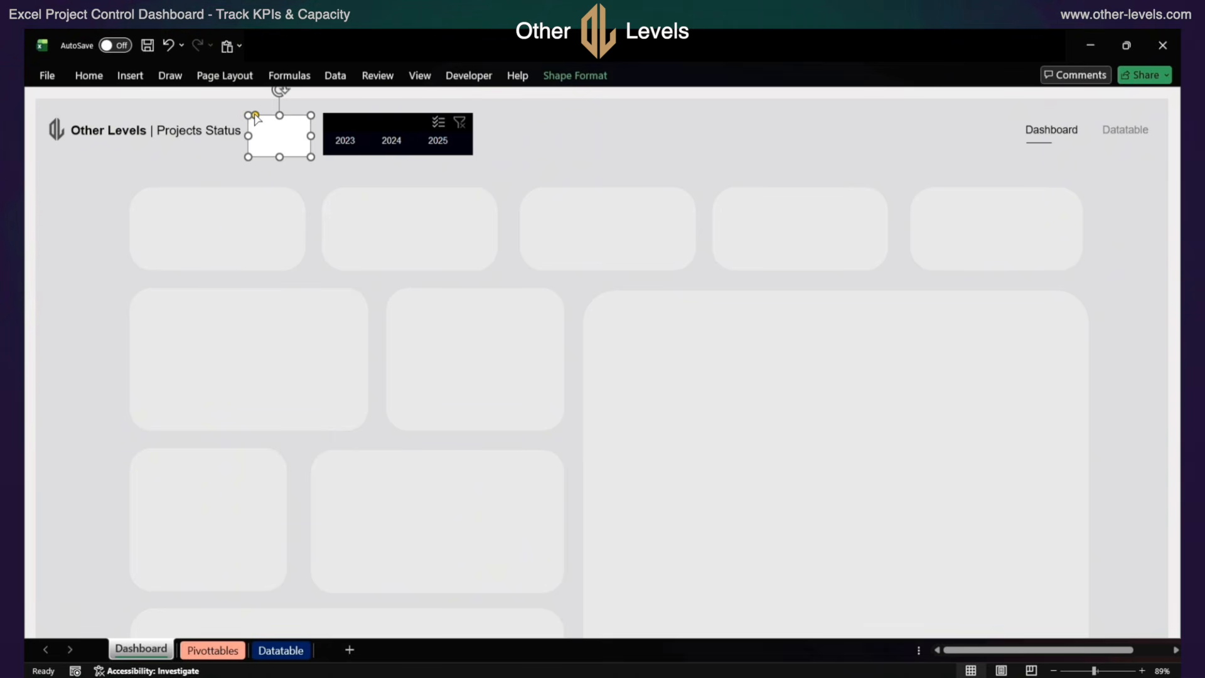
pyautogui.moveTo(255, 116); pyautogui.dragTo(269, 115)
# Add a text box reading Year over the white rounded rectangle, with no fill and no outline
pyautogui.click(129, 75)
pyautogui.click(253, 99)
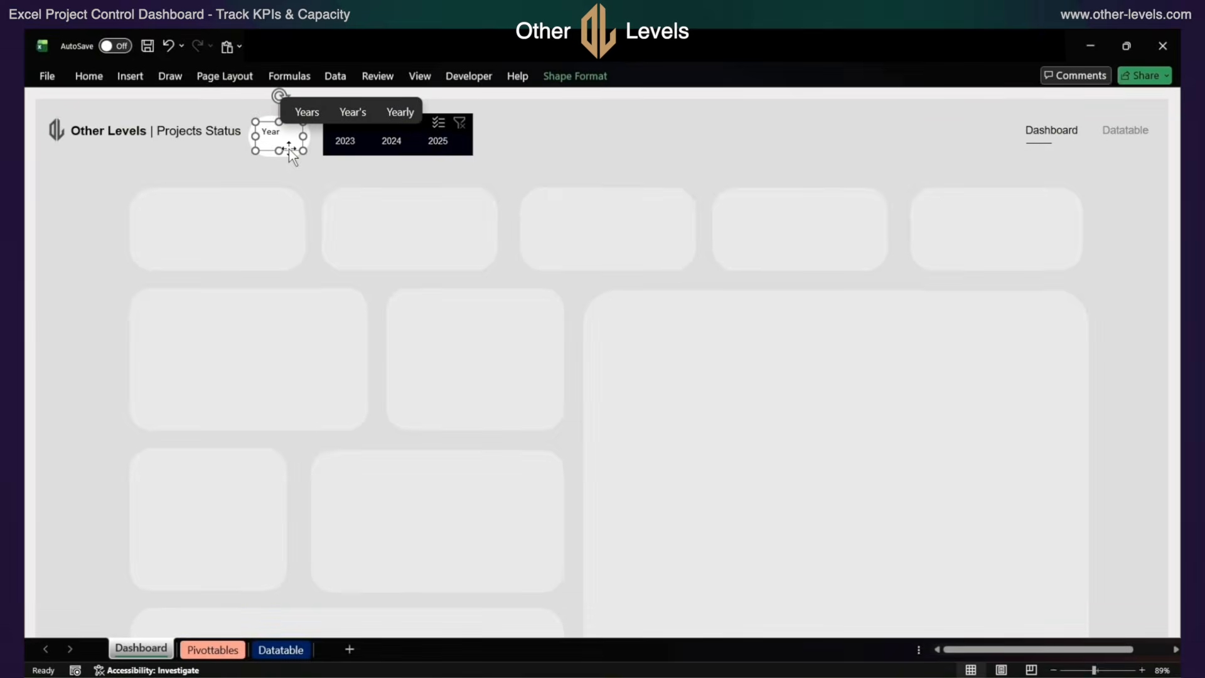
pyautogui.click(577, 79)
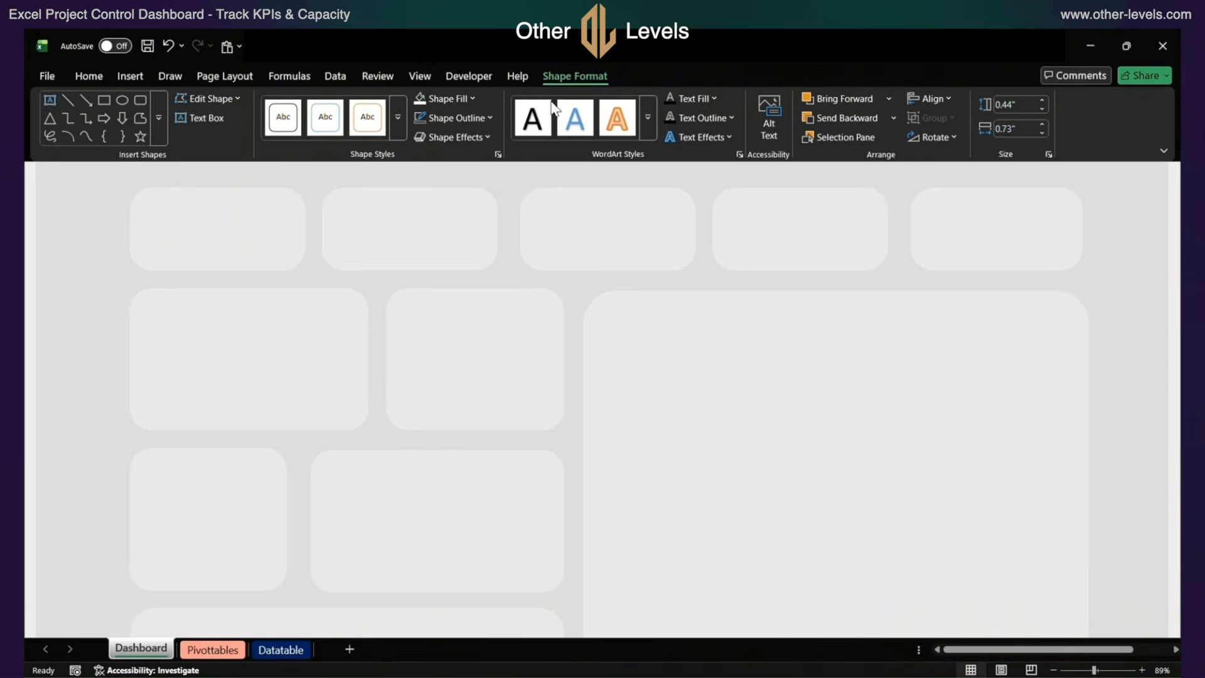
pyautogui.click(444, 105)
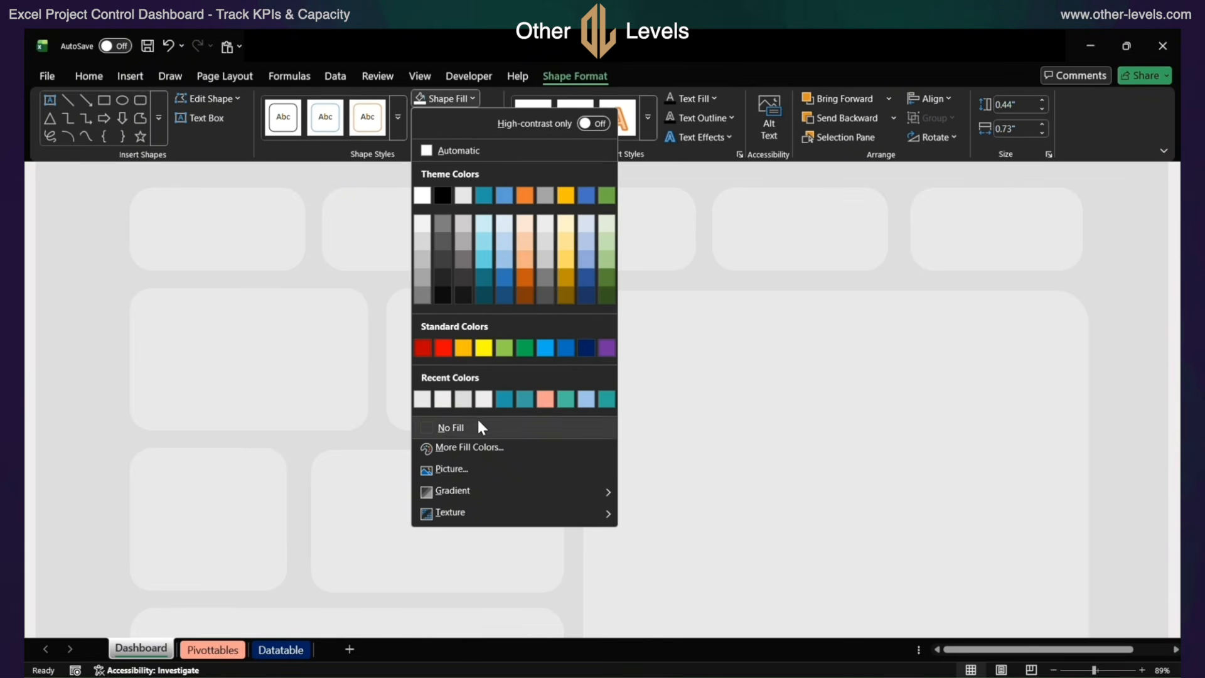
pyautogui.click(480, 425)
pyautogui.click(453, 118)
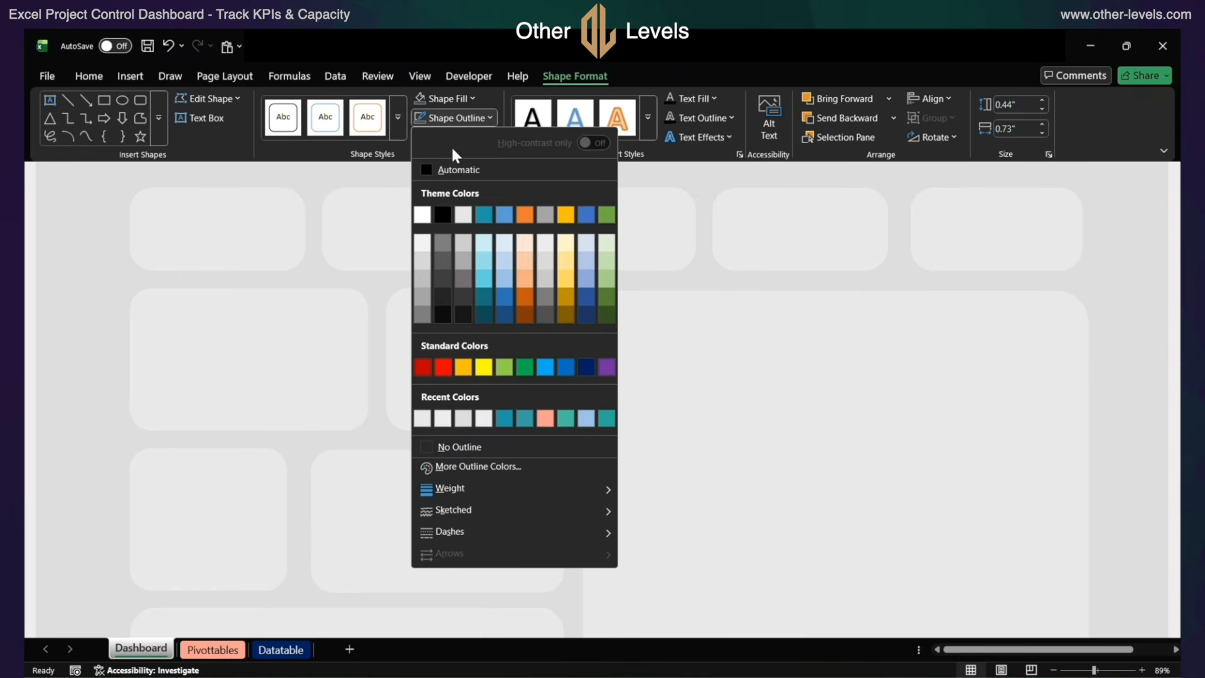
pyautogui.click(474, 448)
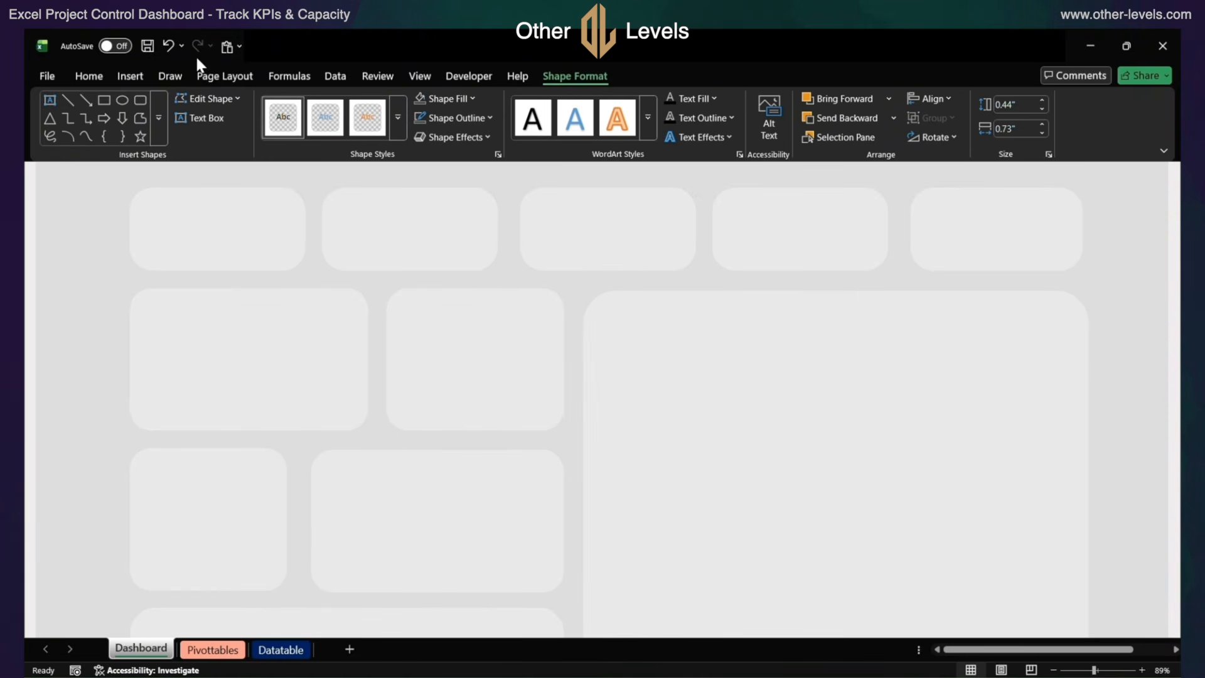
# Format the Year text in Arial size 12 with the darkest gray of the white theme shades, centered horizontally and vertically
pyautogui.click(88, 76)
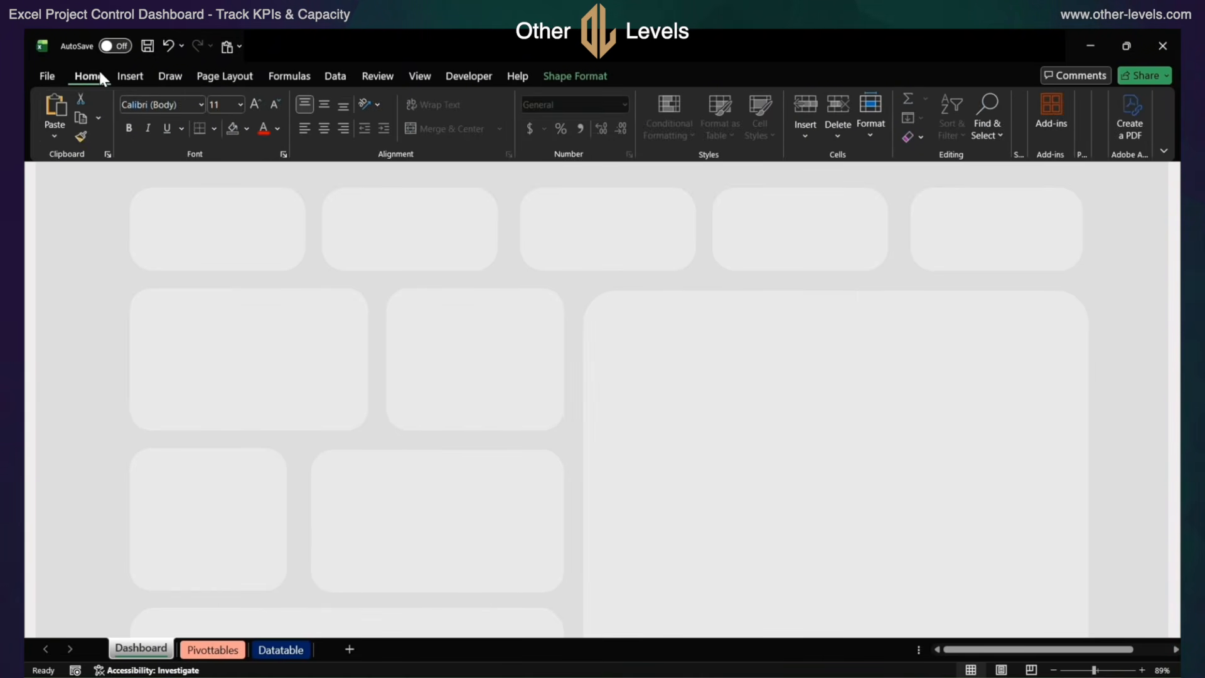
pyautogui.click(180, 104)
pyautogui.write('Arial')
pyautogui.press('Return')
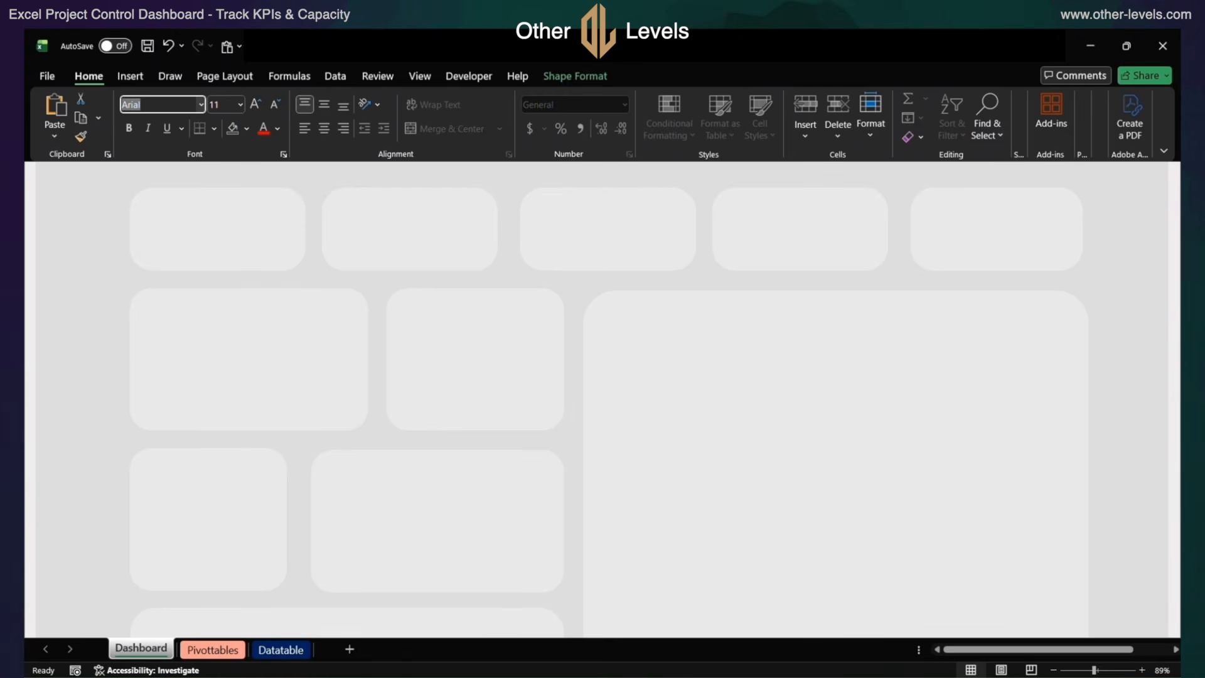
pyautogui.click(255, 105)
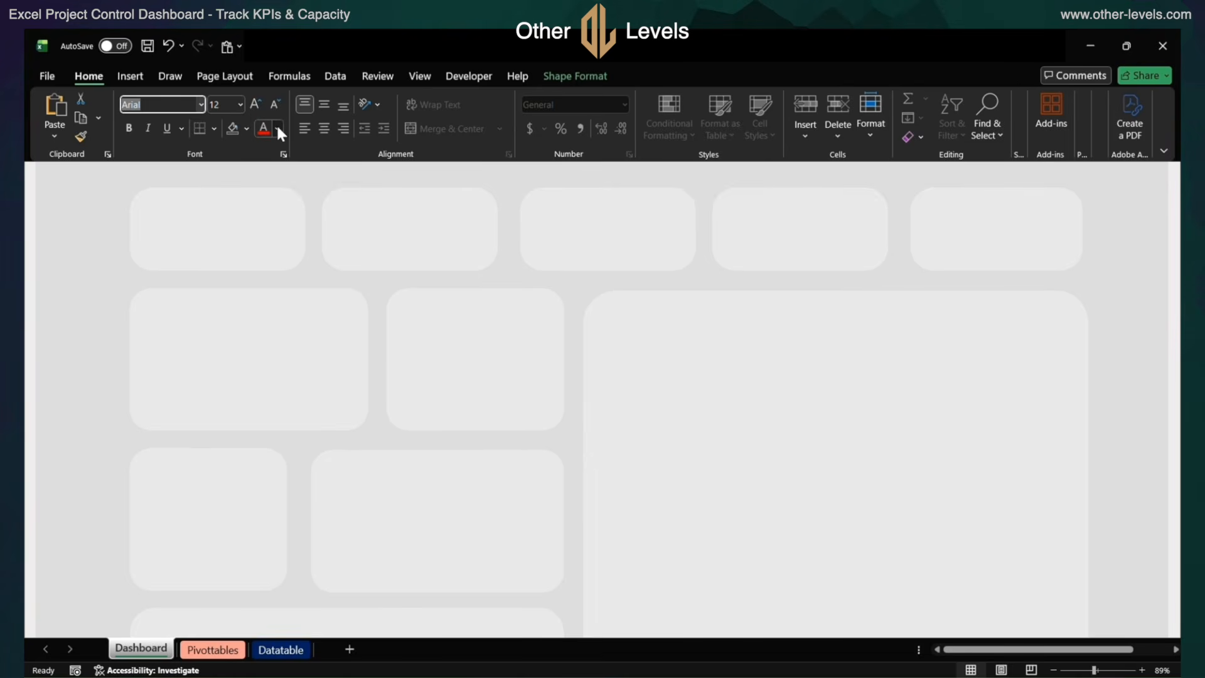
pyautogui.click(278, 128)
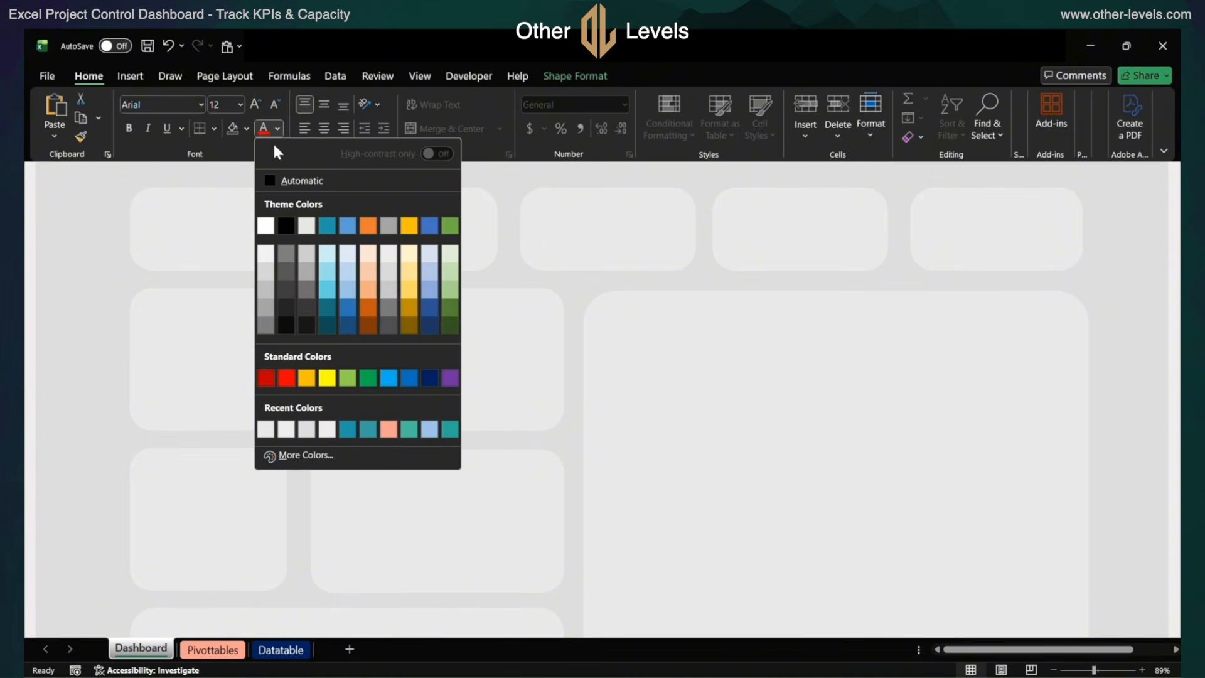
pyautogui.click(267, 326)
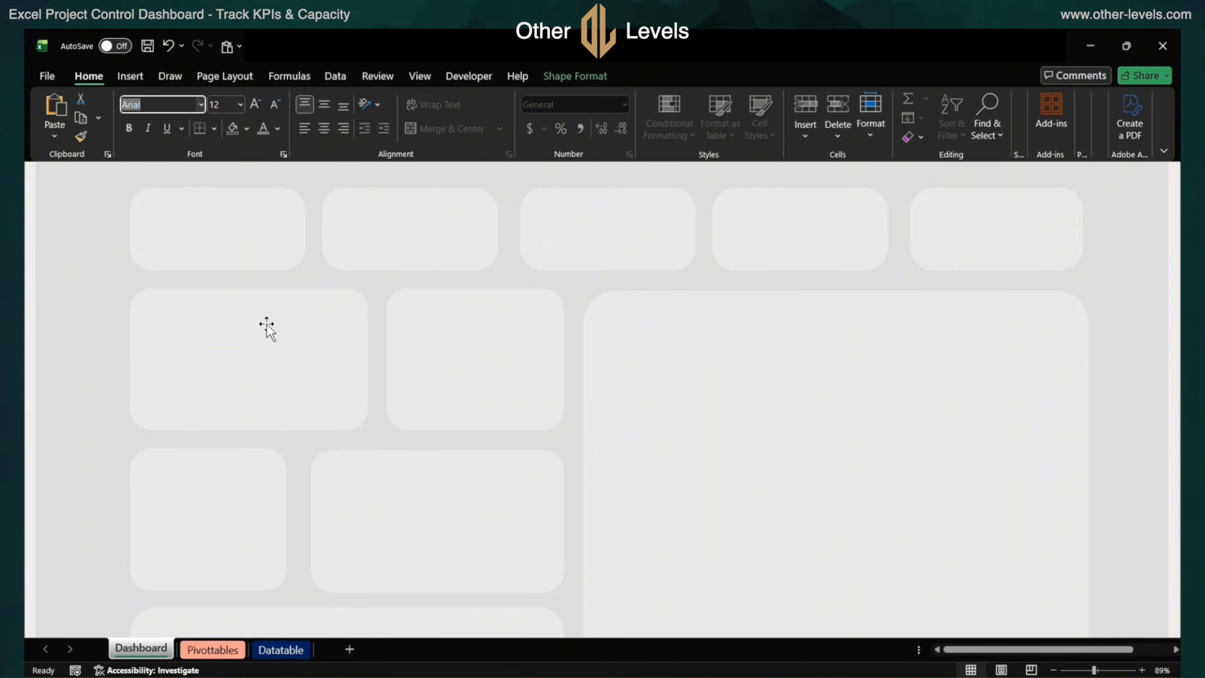
pyautogui.click(320, 108)
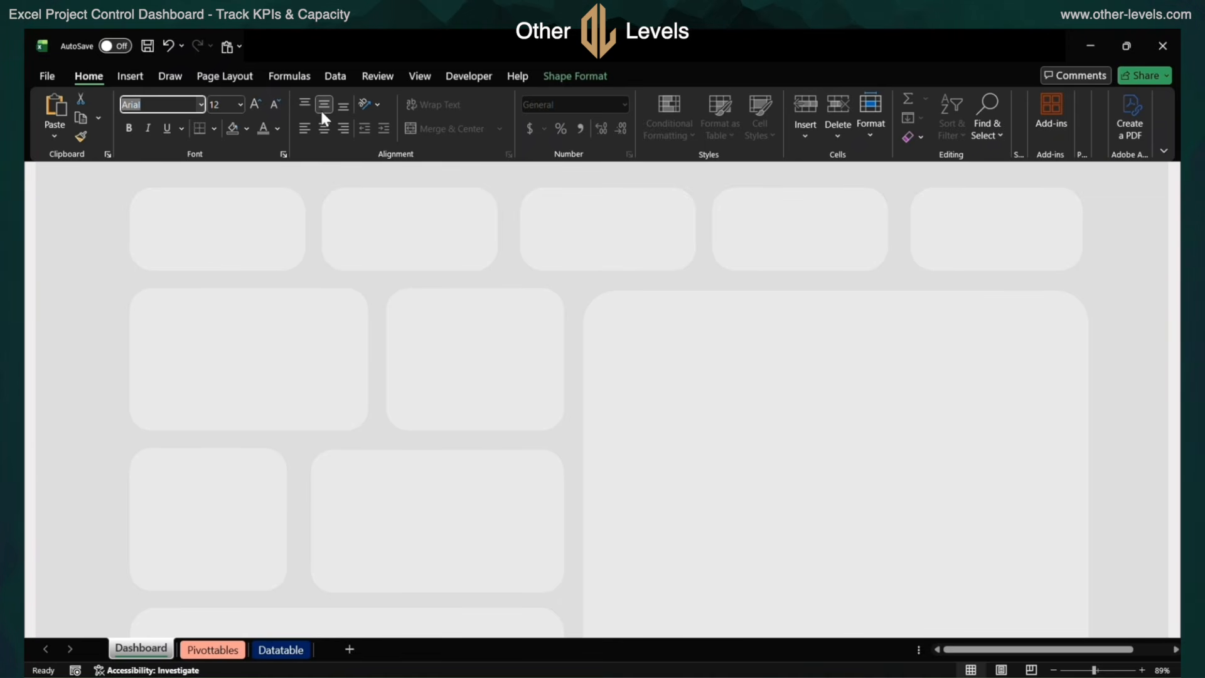
pyautogui.click(321, 130)
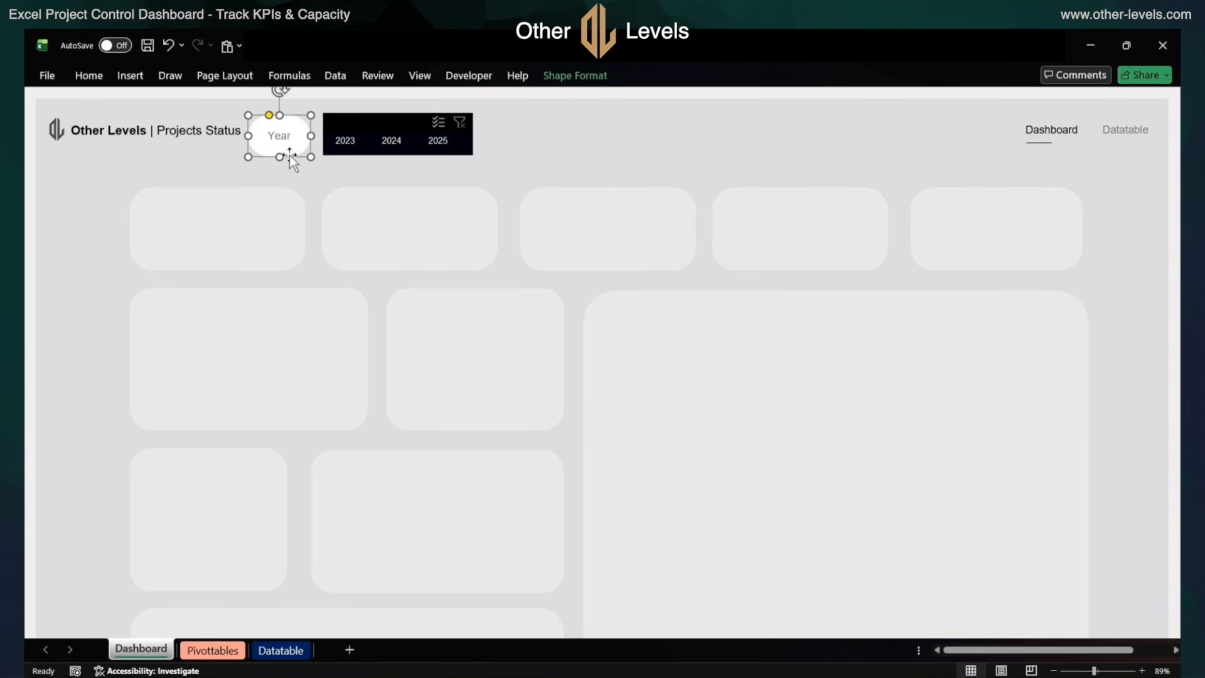
# Resize the white rounded rectangle behind the Year text to 0.63" high and 1.19" wide
pyautogui.click(572, 77)
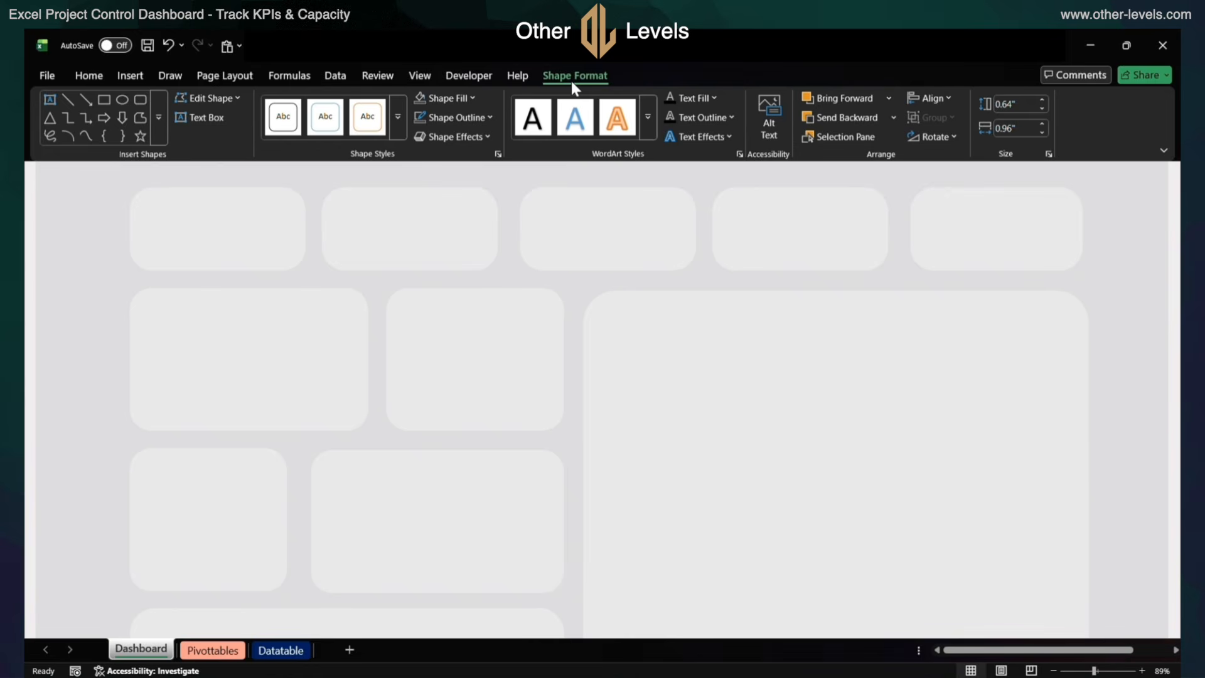
pyautogui.click(1005, 103)
pyautogui.write('0.63')
pyautogui.press('Tab')
pyautogui.write('1.1')
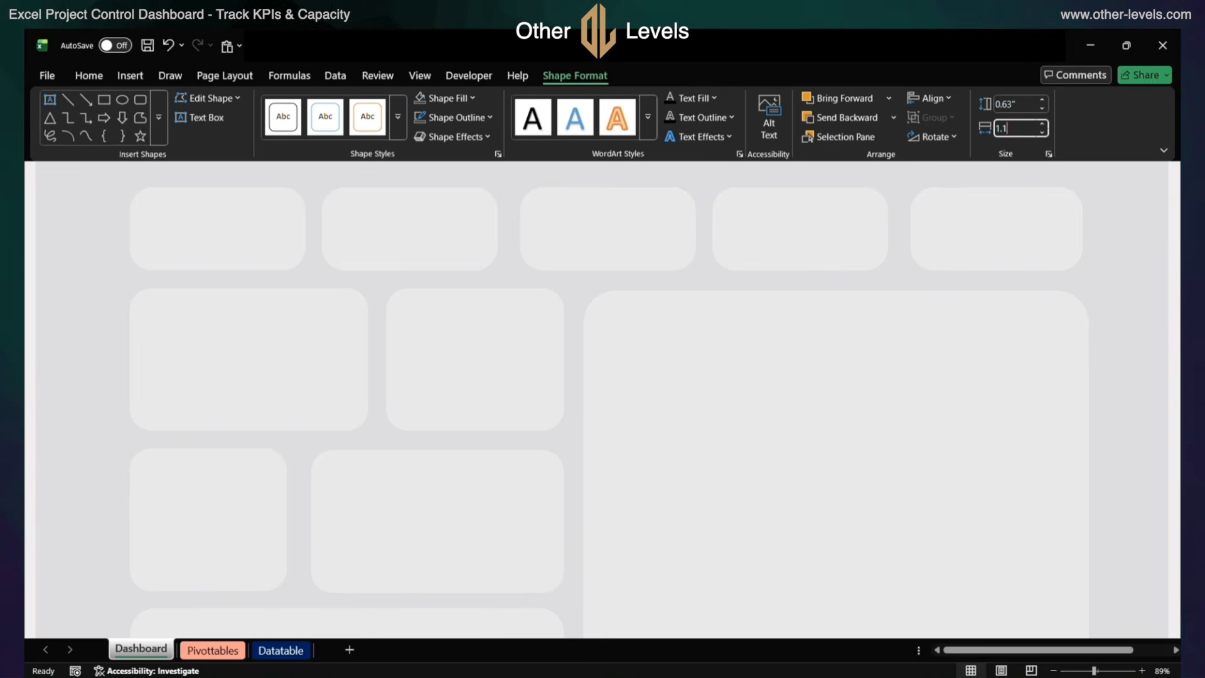
pyautogui.write('9')
pyautogui.click(302, 164)
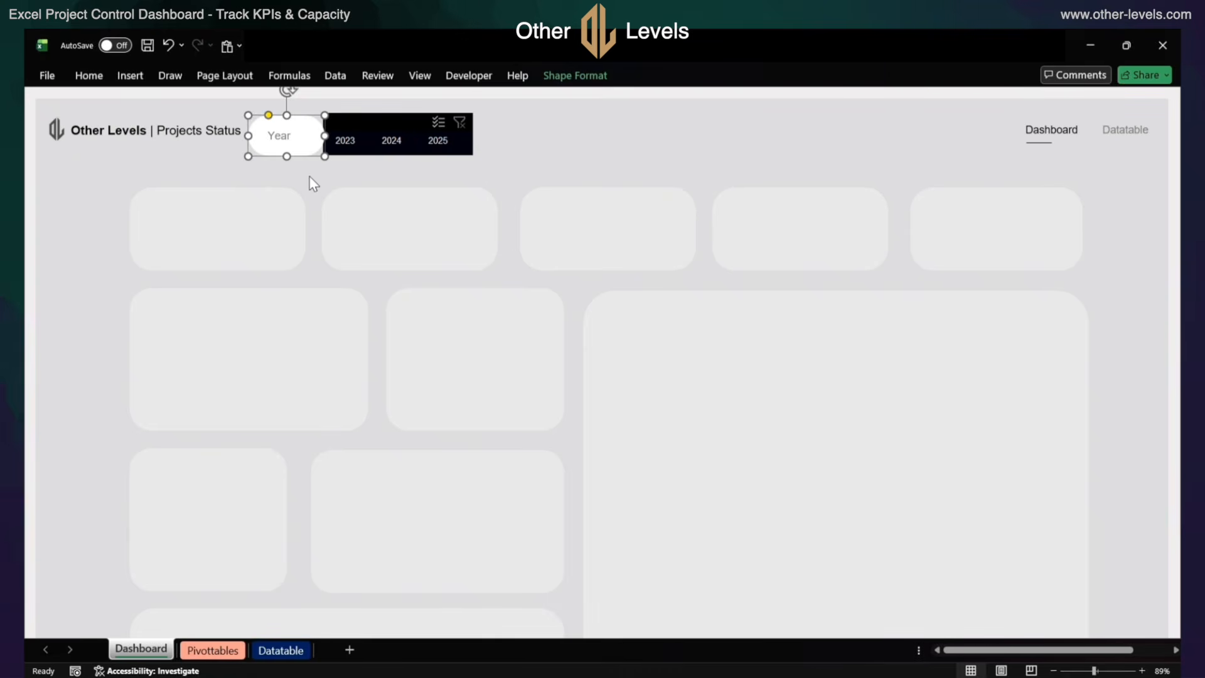
# Align the Year text box and the white rounded rectangle by center and middle, and shift the year slicer slightly away from them
pyautogui.click(295, 146)
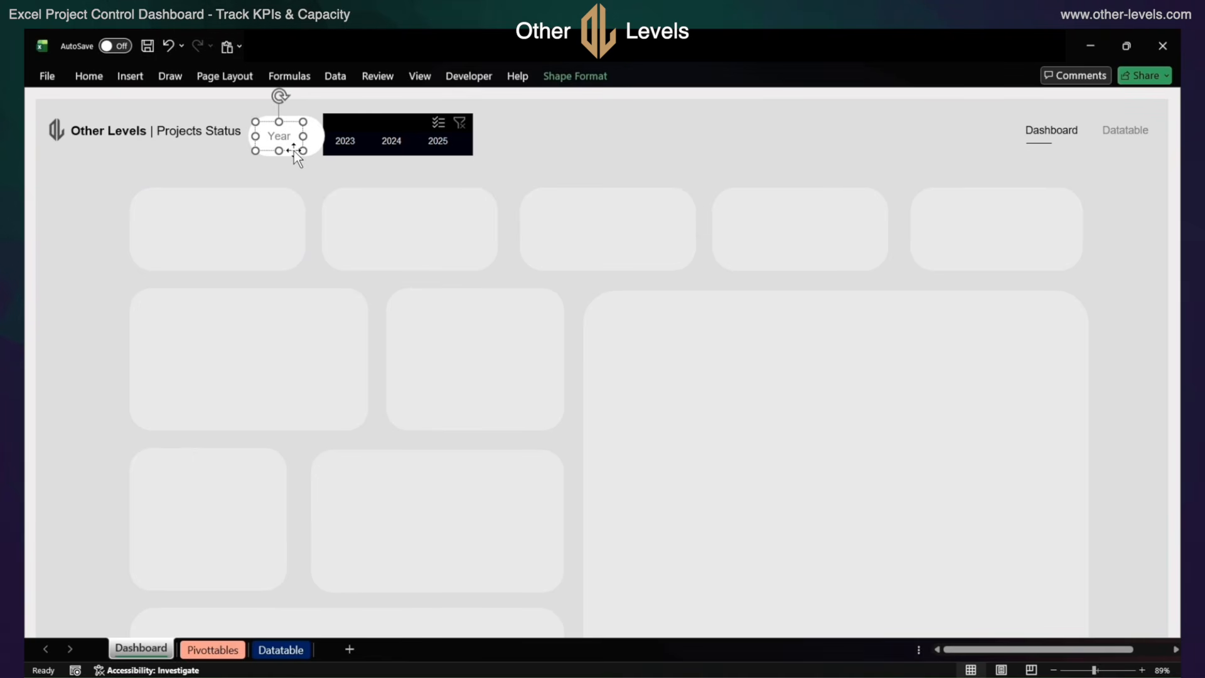
pyautogui.click(319, 144)
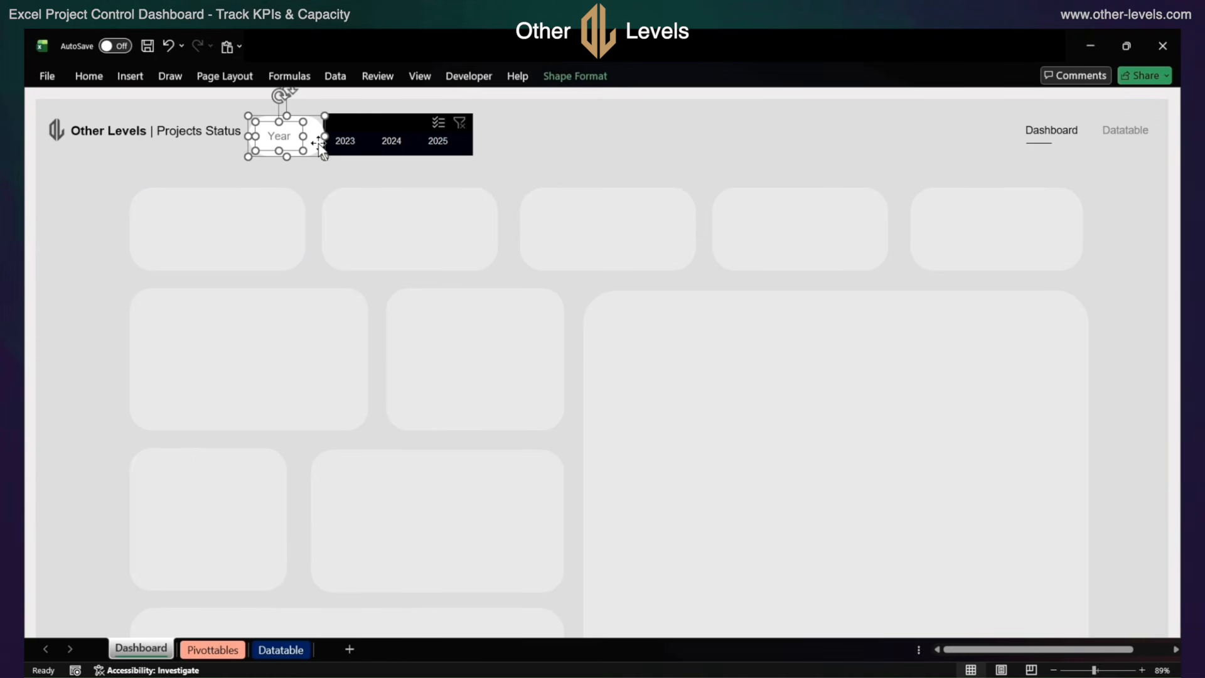
pyautogui.click(573, 87)
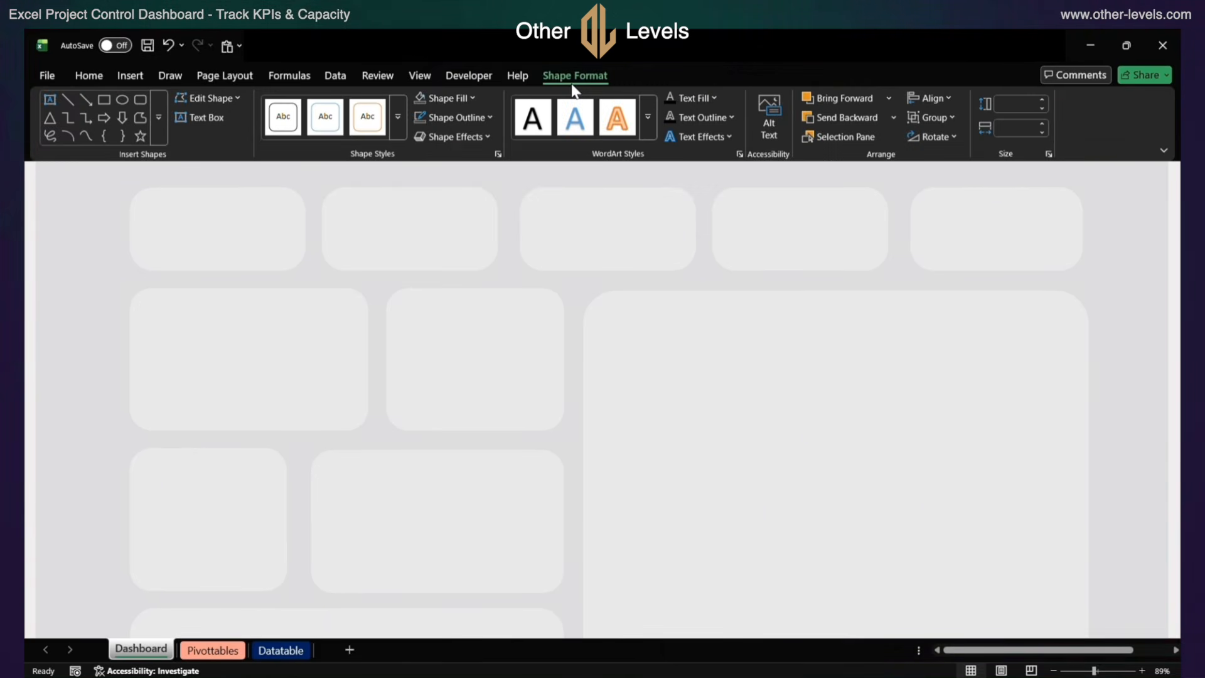
pyautogui.click(946, 98)
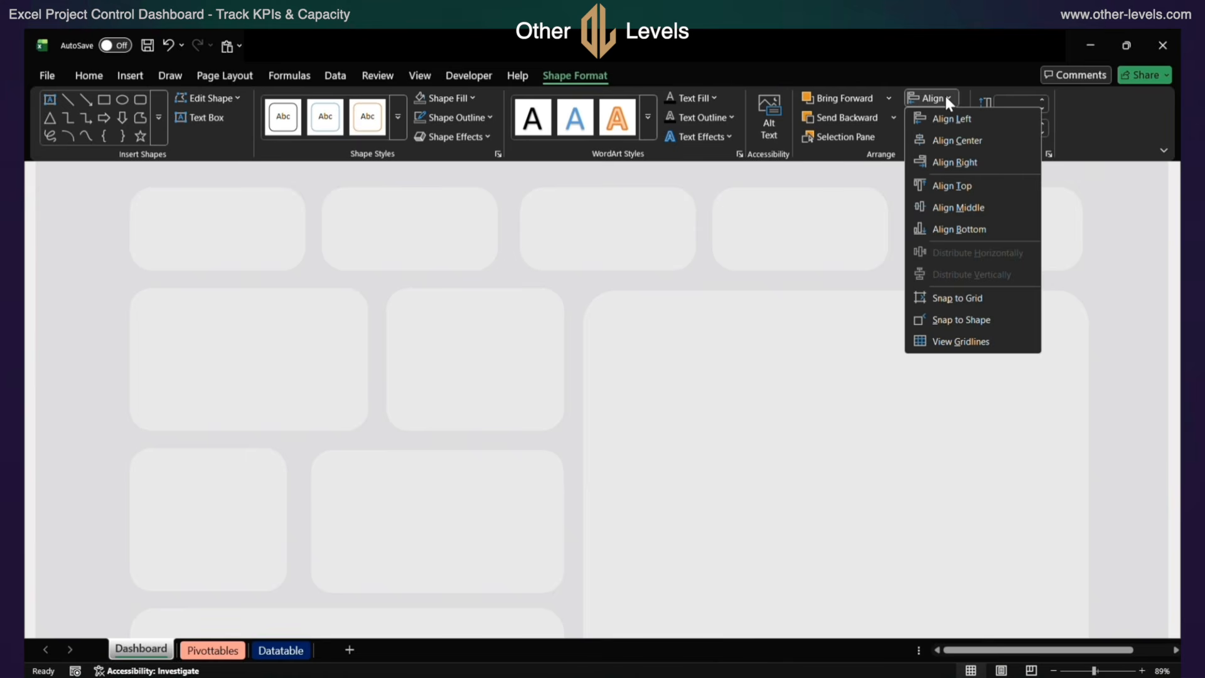
pyautogui.click(946, 141)
pyautogui.click(934, 101)
pyautogui.click(941, 215)
pyautogui.click(417, 168)
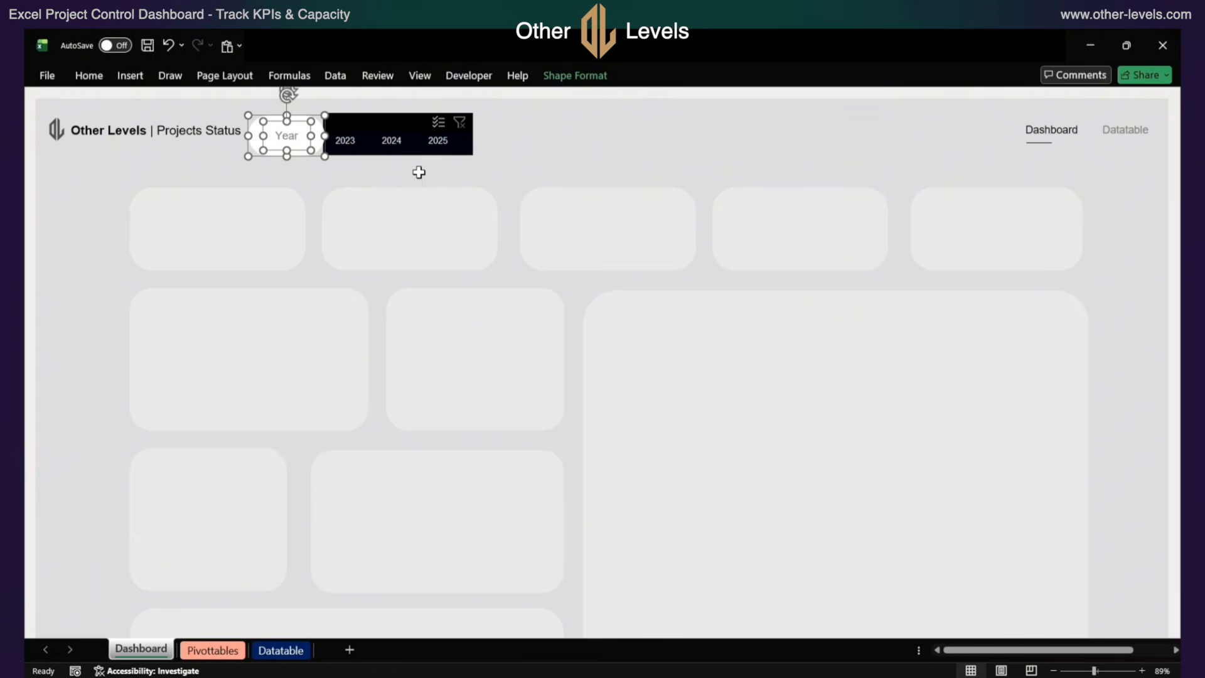
pyautogui.click(293, 174)
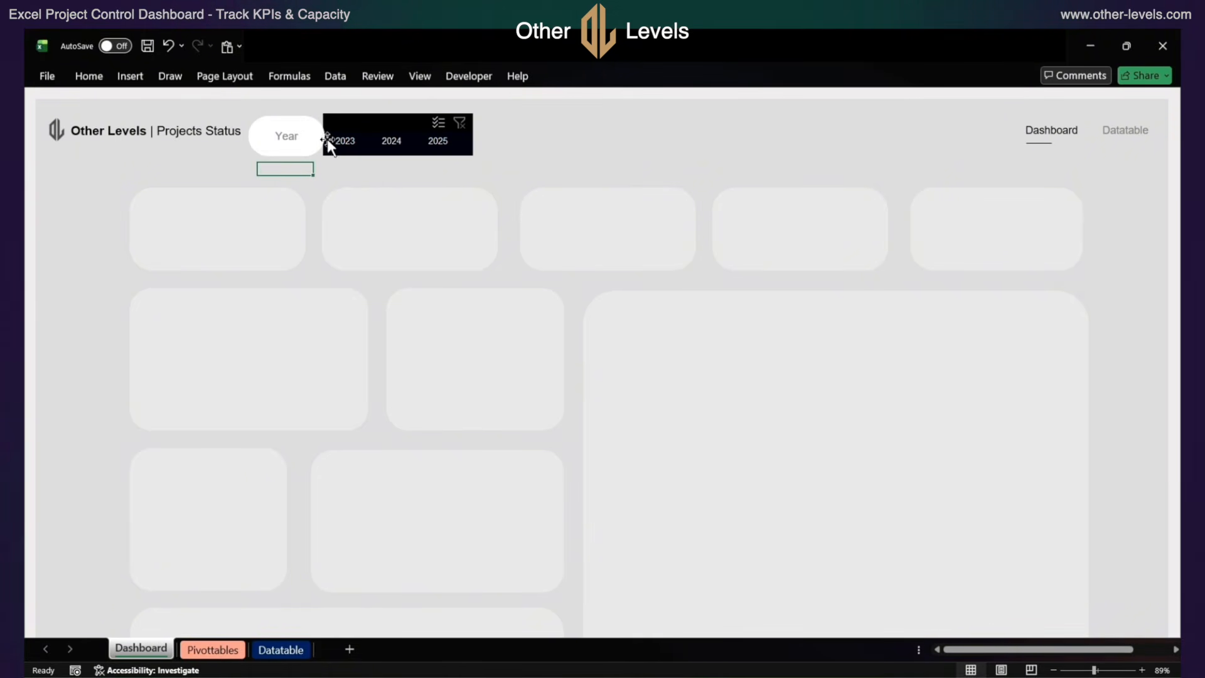
pyautogui.moveTo(339, 123); pyautogui.dragTo(345, 123)
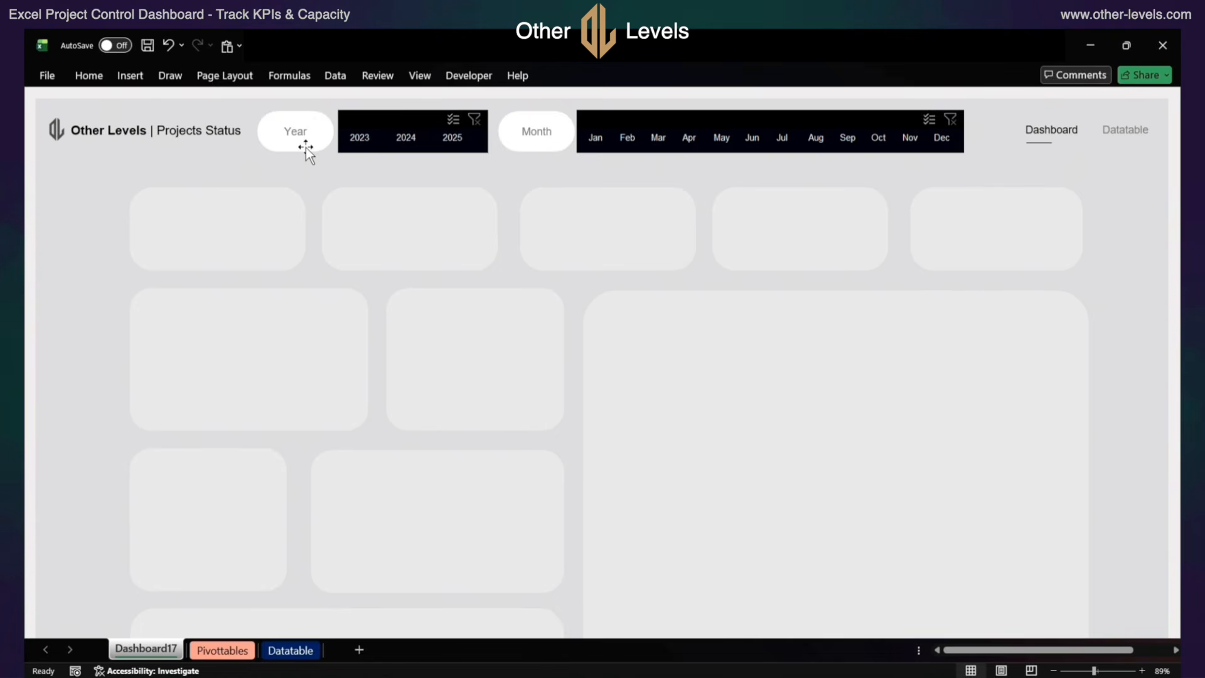
# Draw a rounded rectangle about 0.68" high and 11.5" wide over the Year and Month slicers and labels, and fully round its ends
pyautogui.click(130, 76)
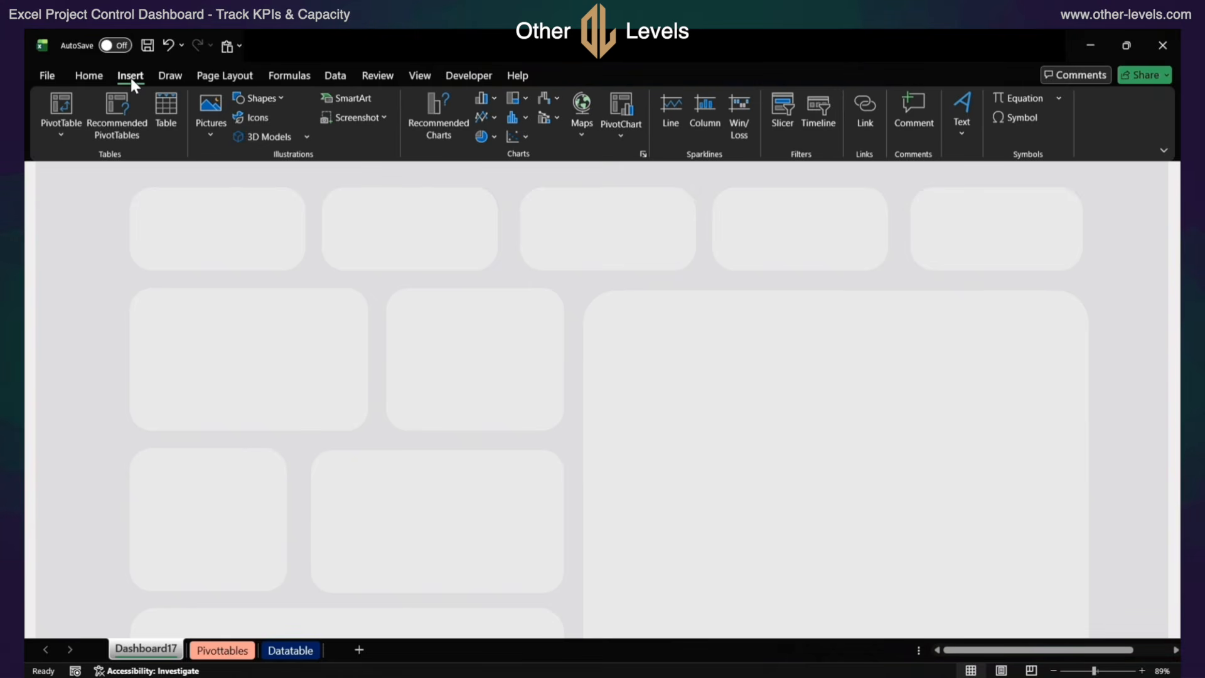
pyautogui.click(254, 99)
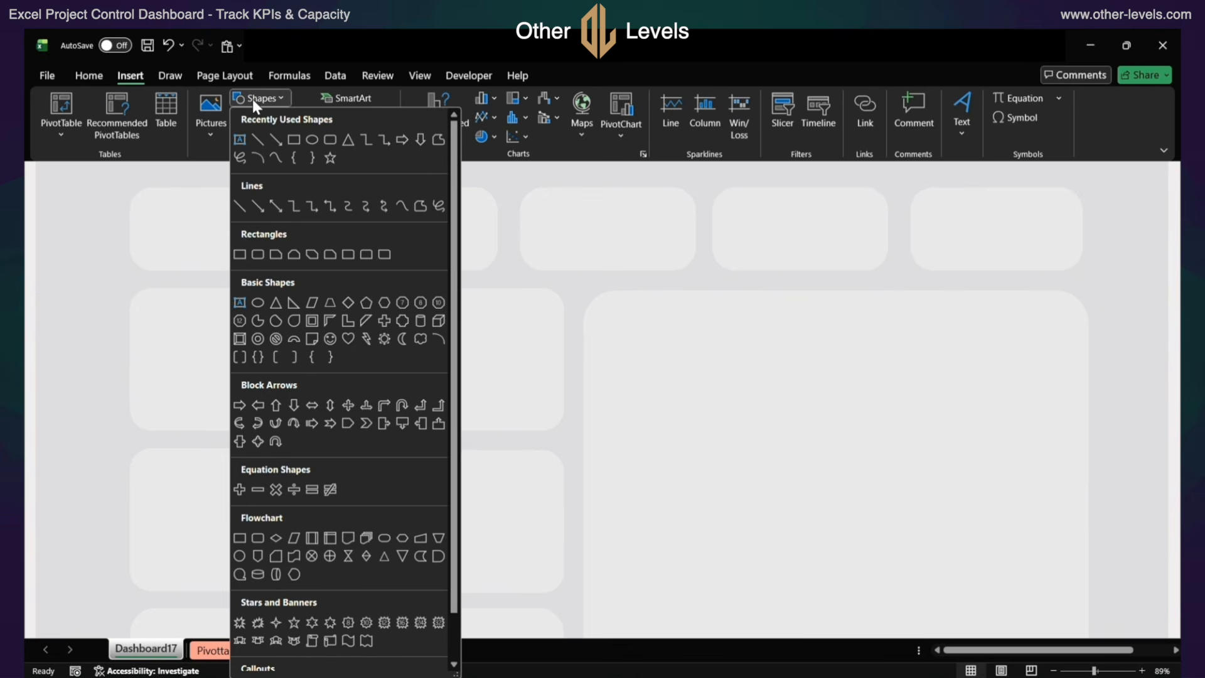
pyautogui.click(320, 140)
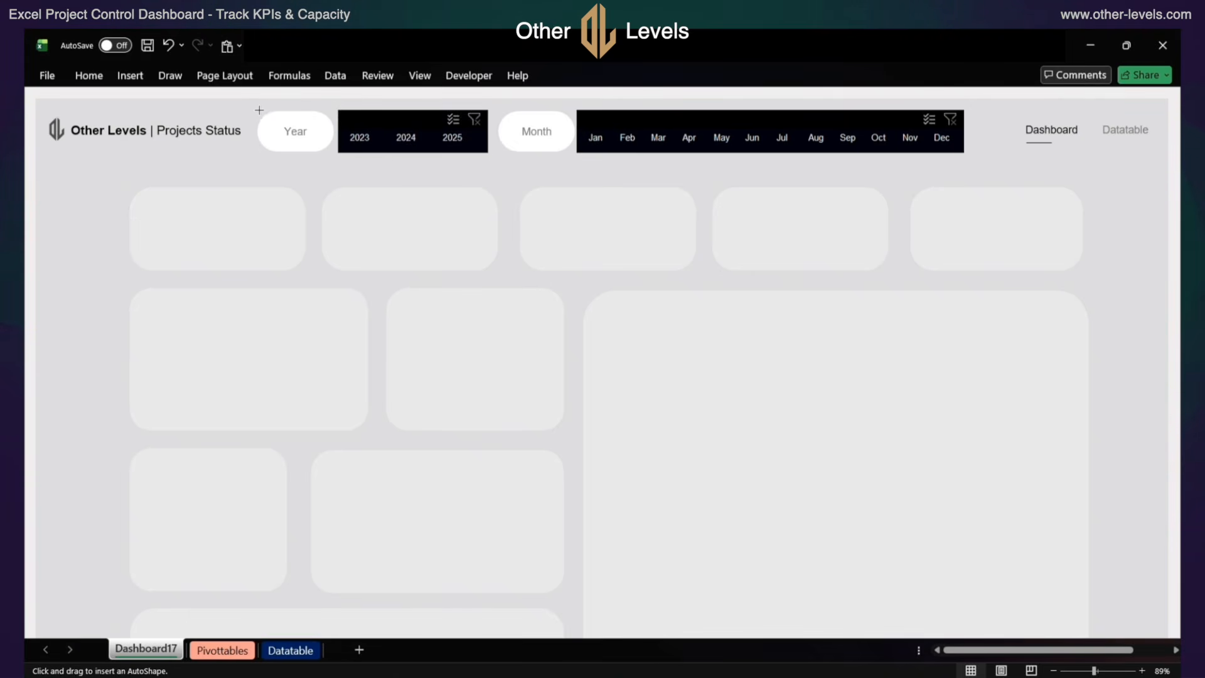
pyautogui.moveTo(260, 110); pyautogui.dragTo(992, 152)
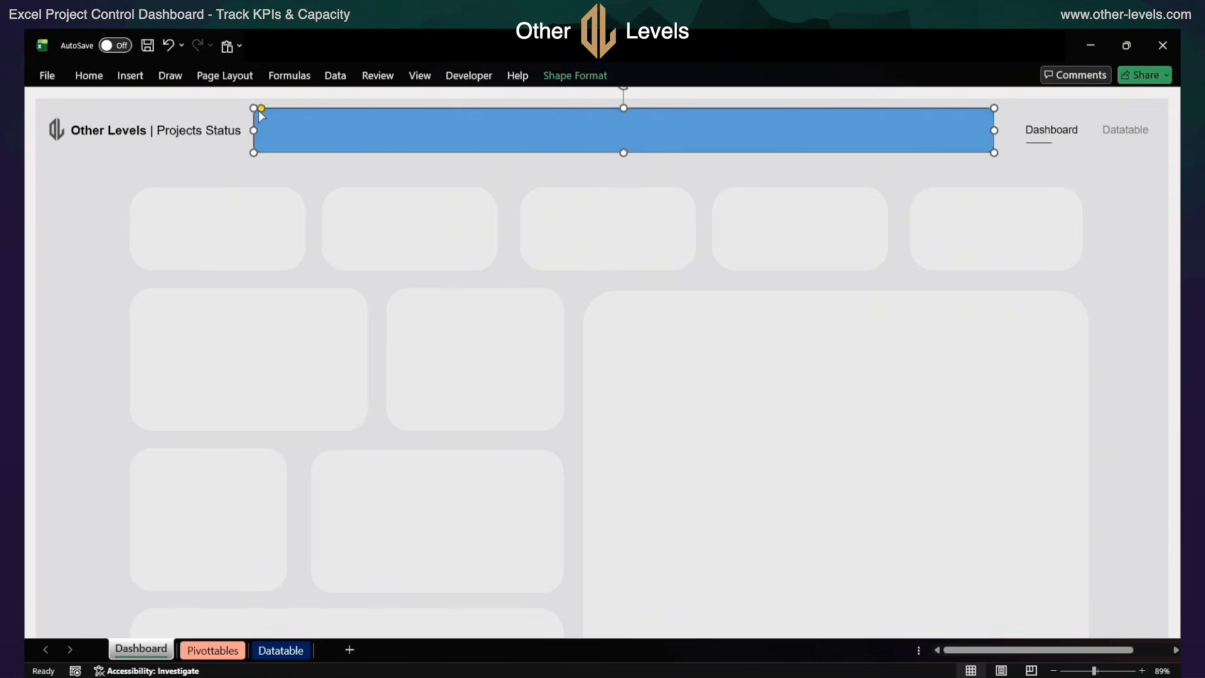
pyautogui.moveTo(261, 109); pyautogui.dragTo(276, 108)
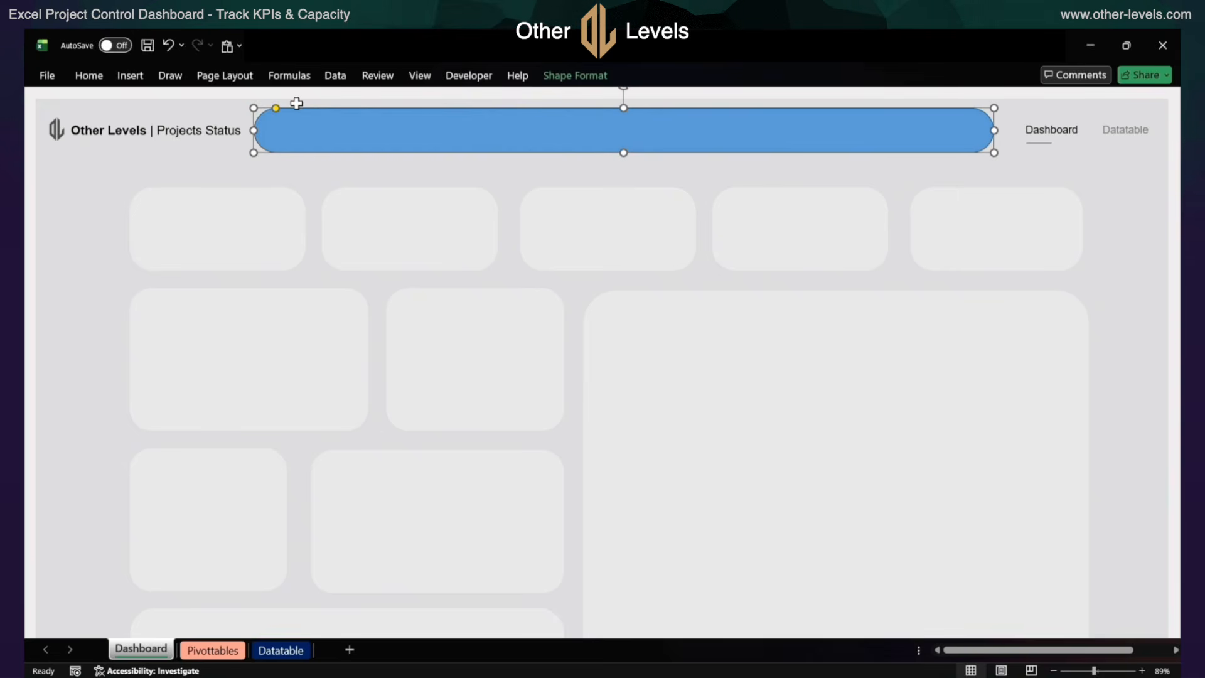
# Give the long rounded rectangle over the slicers a black fill and no outline
pyautogui.click(590, 83)
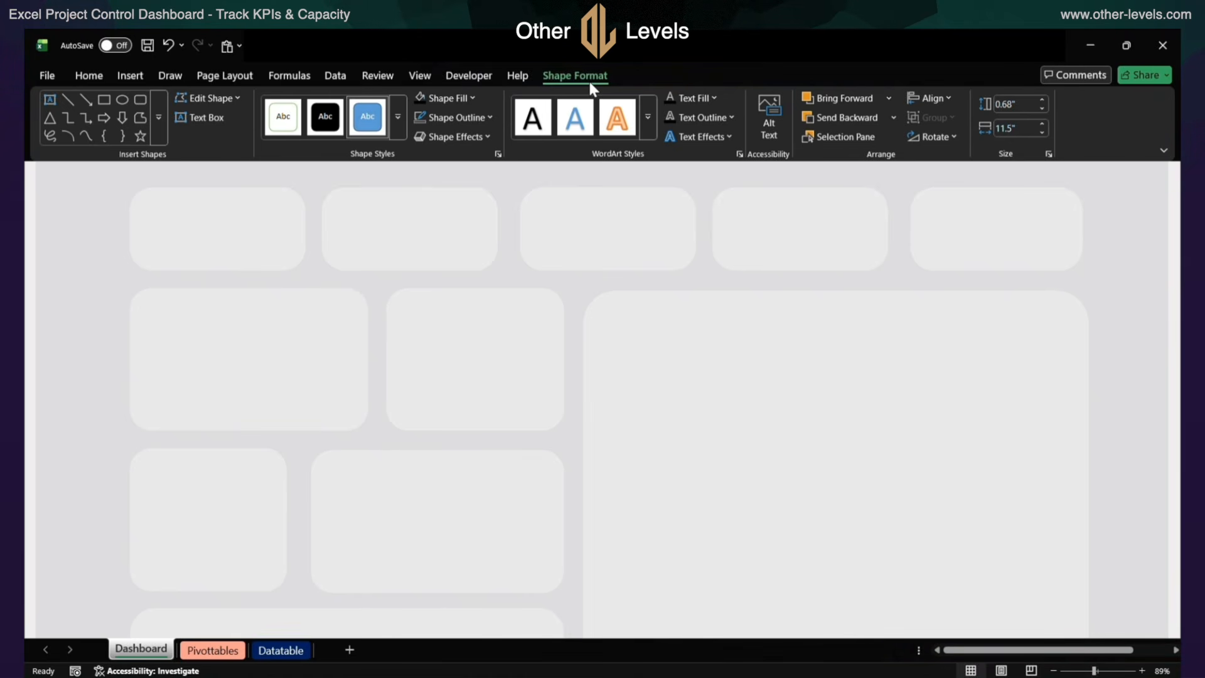
pyautogui.click(445, 99)
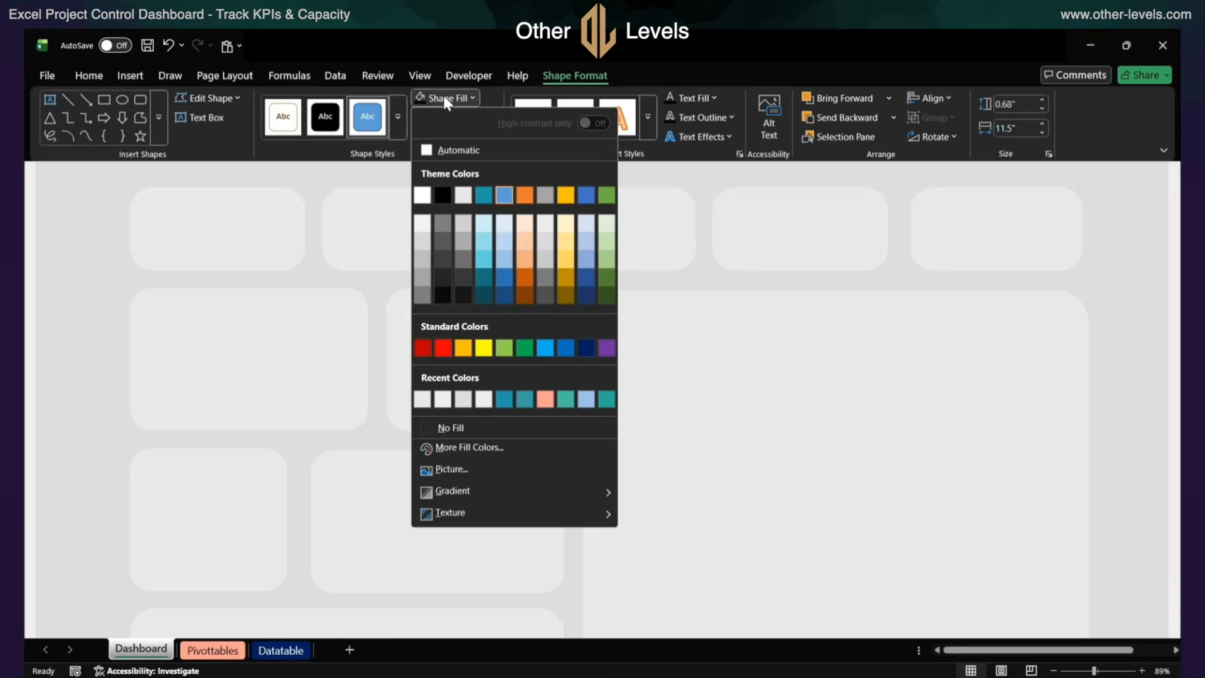
pyautogui.click(440, 196)
pyautogui.click(457, 118)
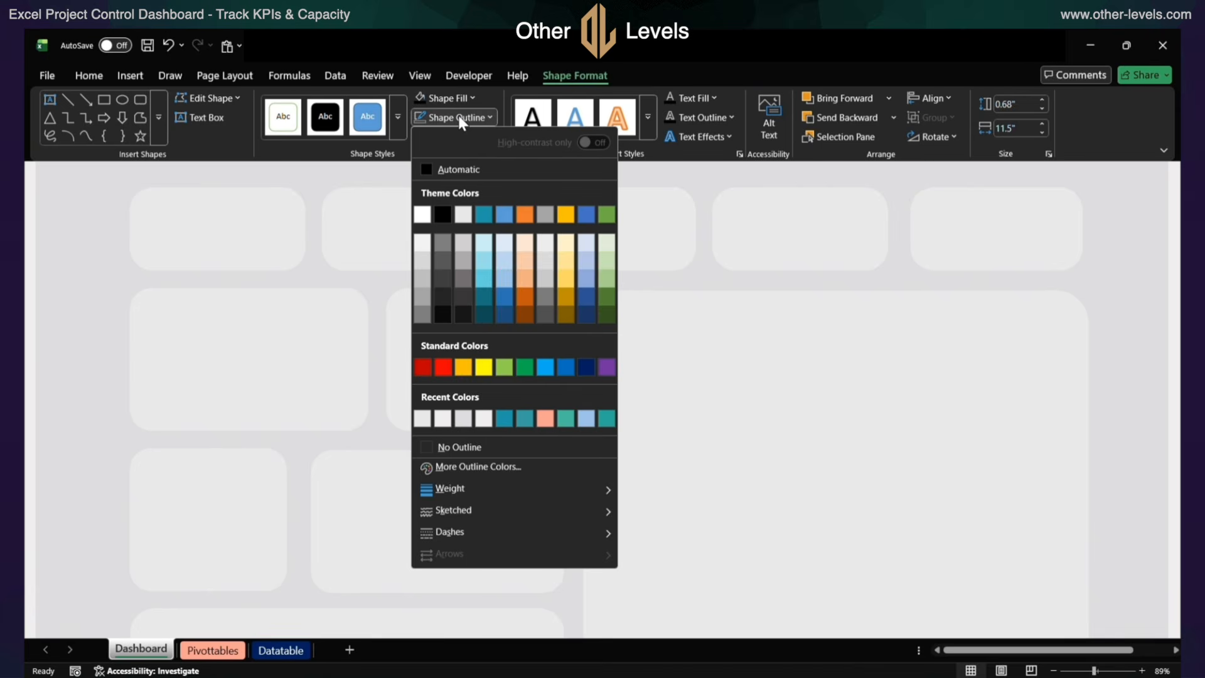
pyautogui.click(463, 450)
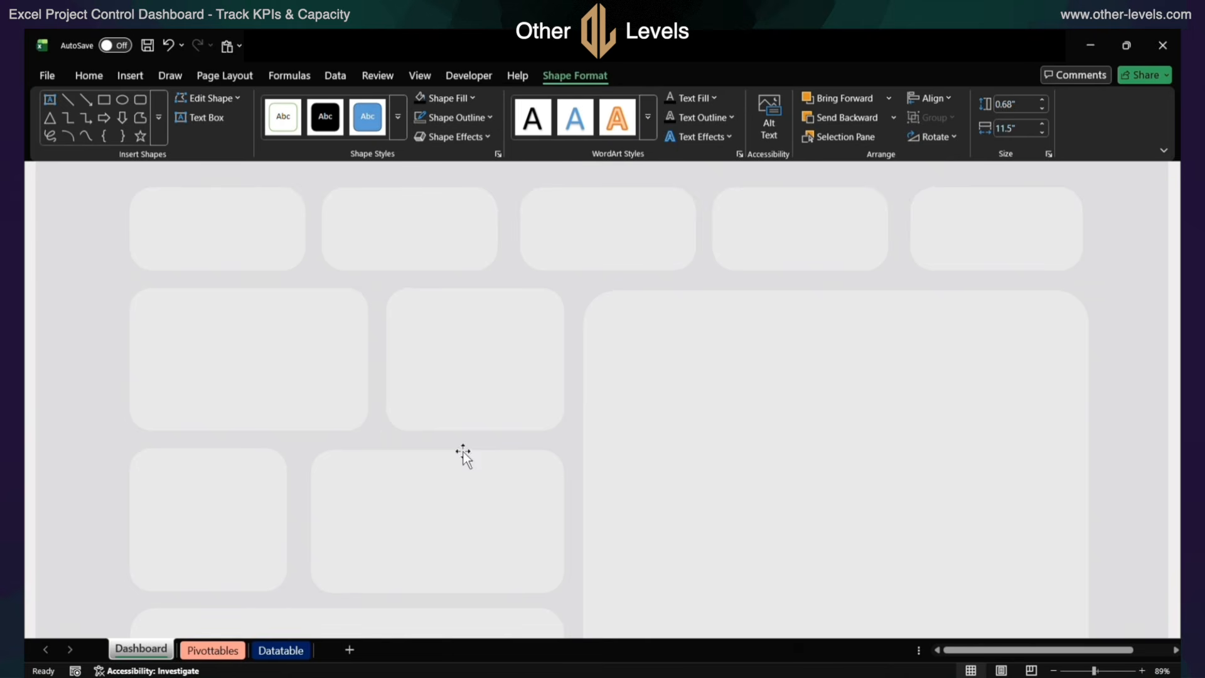
# Set the black rounded rectangle's height to 0.75" and its width to 11.3"
pyautogui.click(1008, 103)
pyautogui.write('0.75')
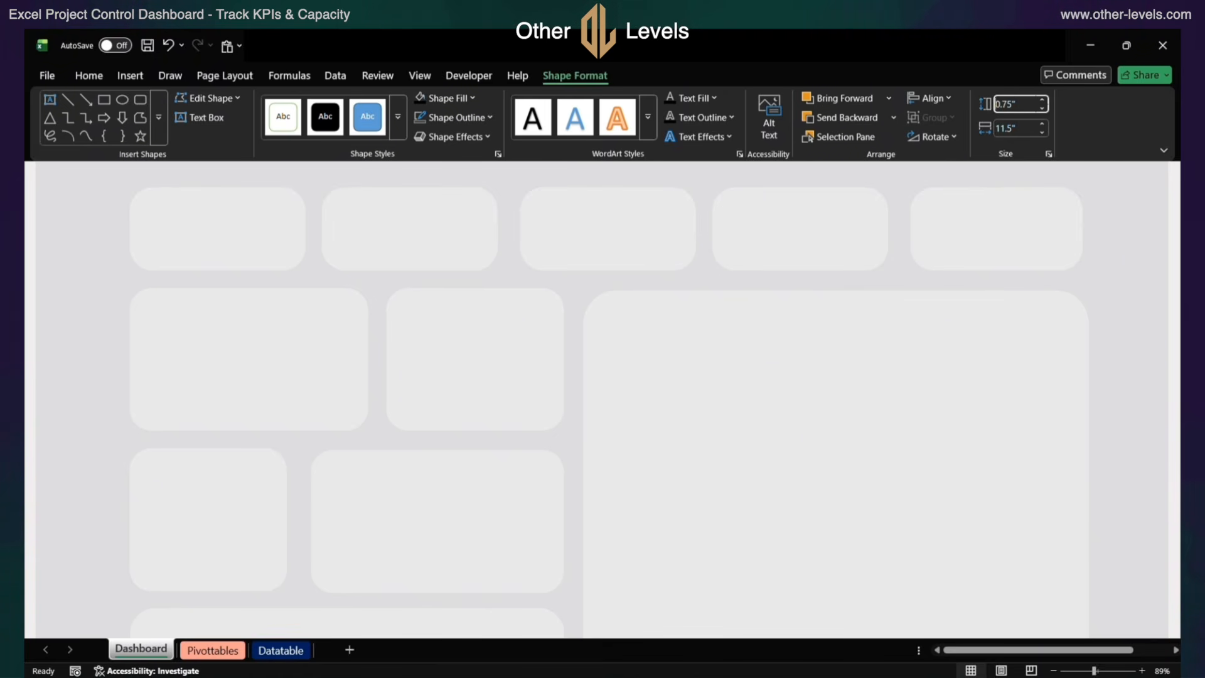
pyautogui.click(1022, 128)
pyautogui.write('11.3')
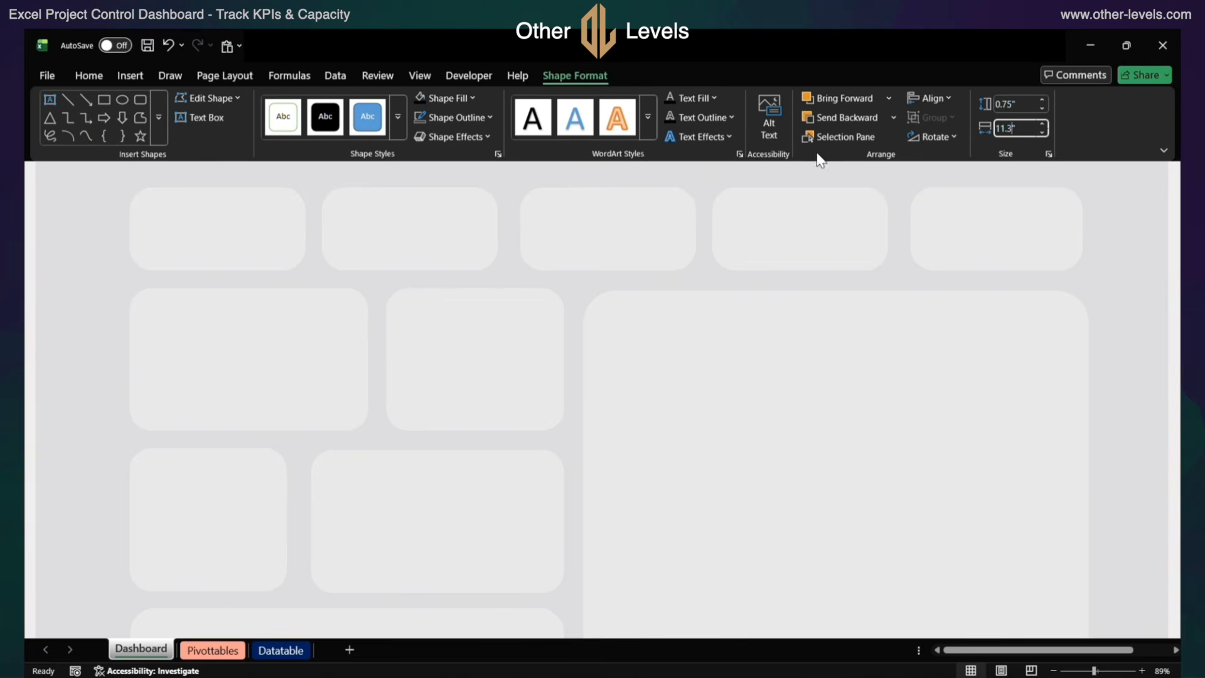
pyautogui.press('Return')
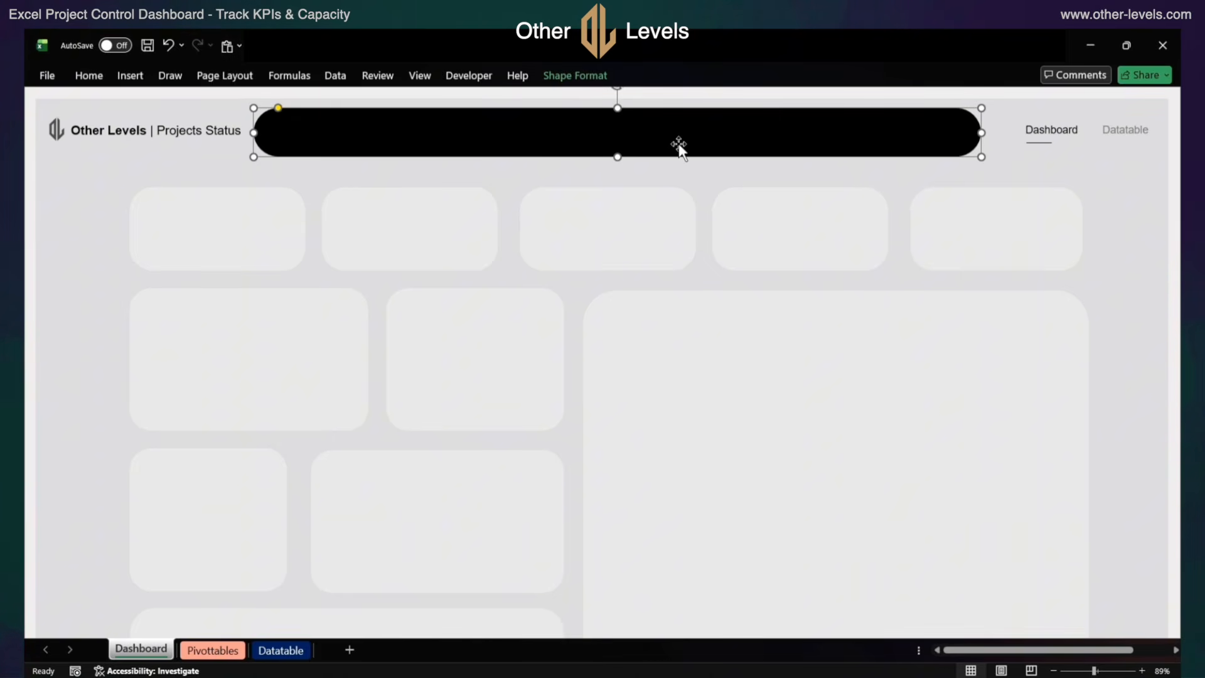
# Send the black rounded rectangle to the back, behind the Year and Month slicers and their labels
pyautogui.rightClick(680, 144)
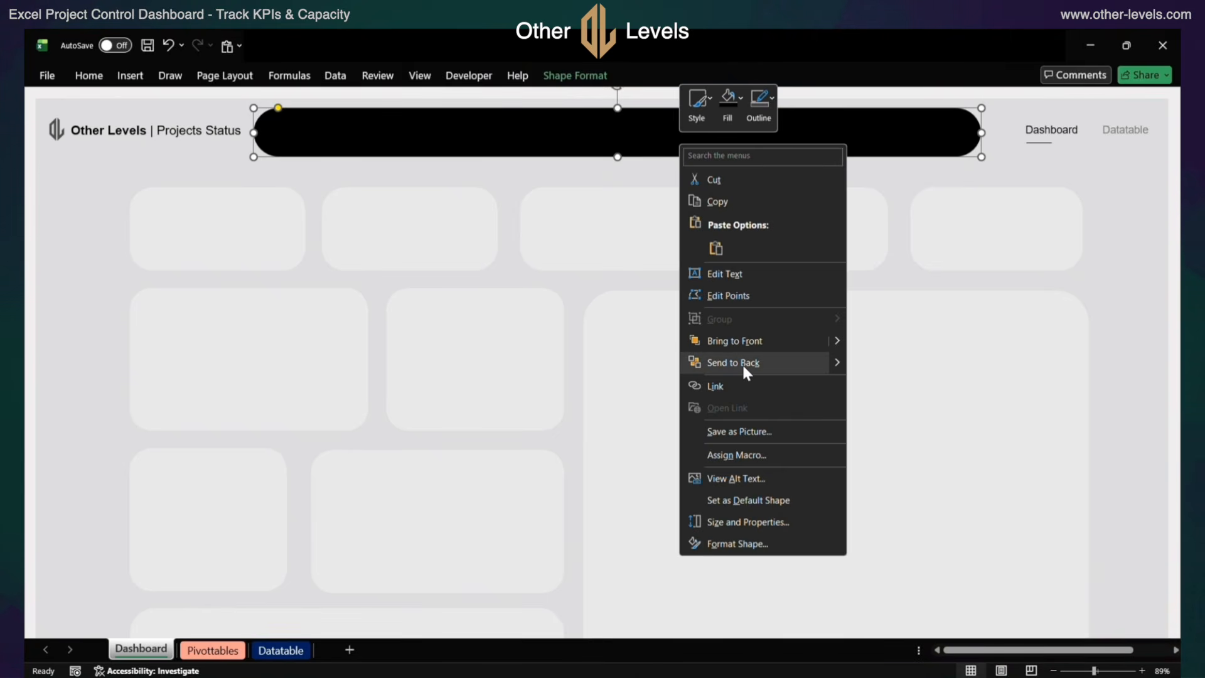
pyautogui.moveTo(831, 361)
pyautogui.click(873, 362)
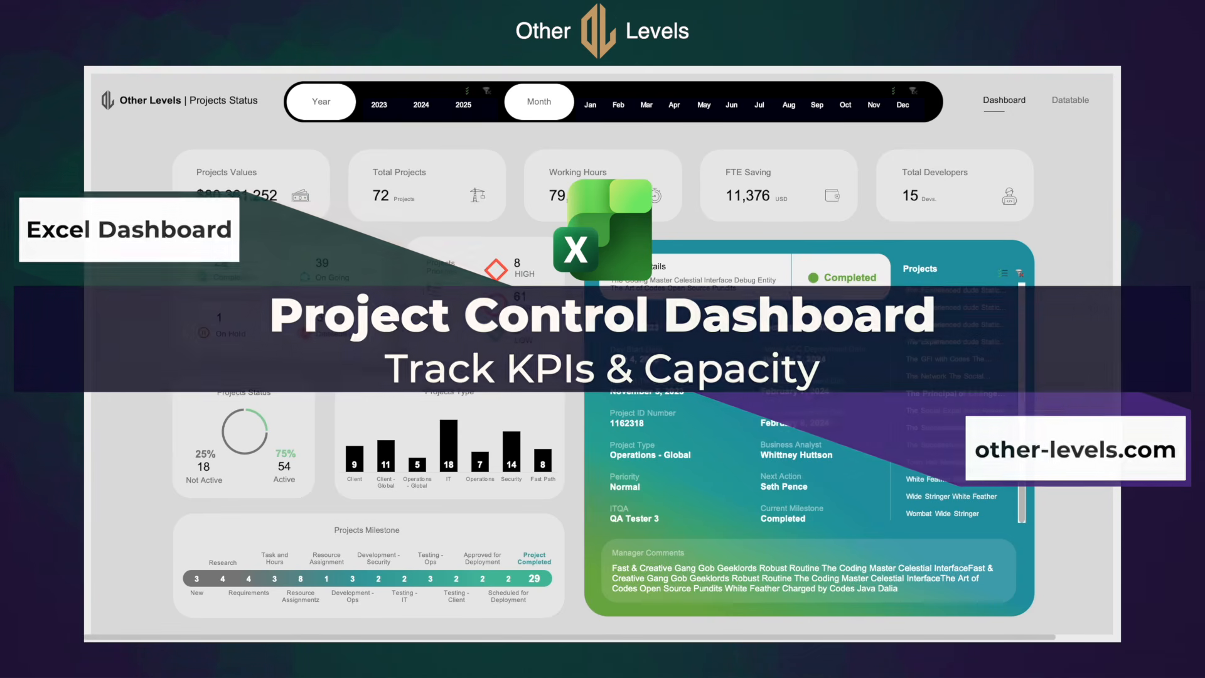
# View the details of several projects in the finished dashboard's Projects slicer, ending with White Feather Debug Entity
pyautogui.click(977, 413)
pyautogui.click(978, 429)
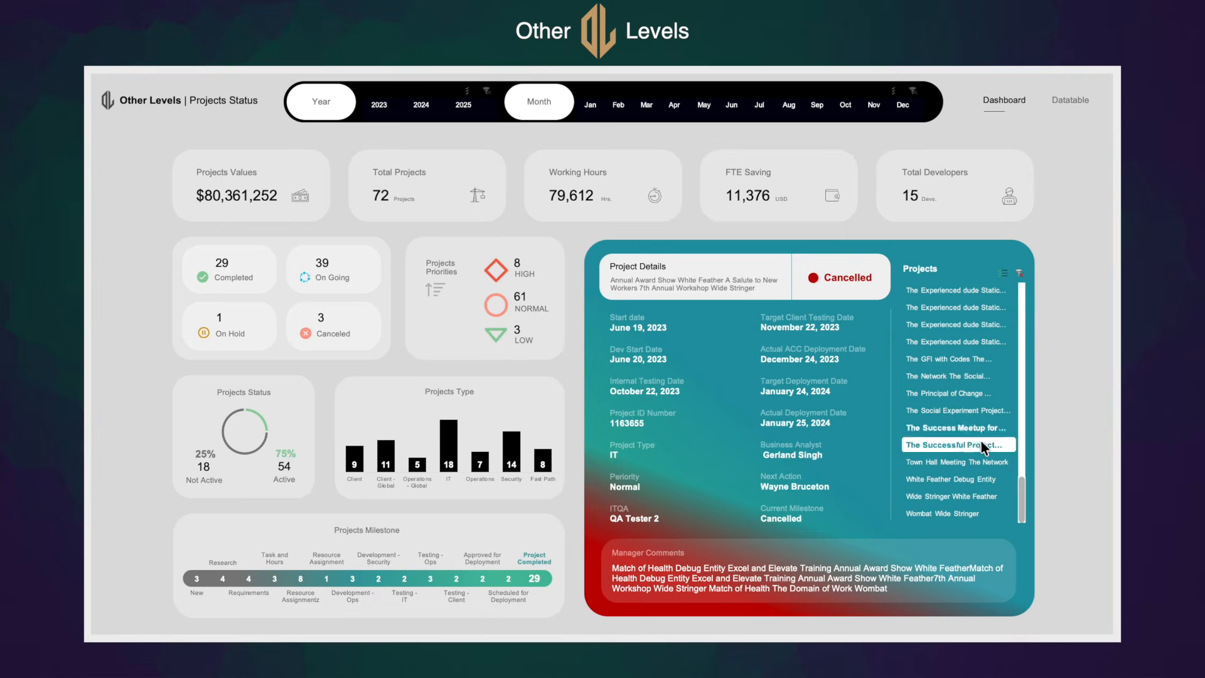
pyautogui.click(961, 462)
pyautogui.click(957, 479)
# Test the finished dashboard's slicers by filtering January to May, 2024 and 2023, clearing the month and year filters
pyautogui.moveTo(596, 105); pyautogui.dragTo(704, 107)
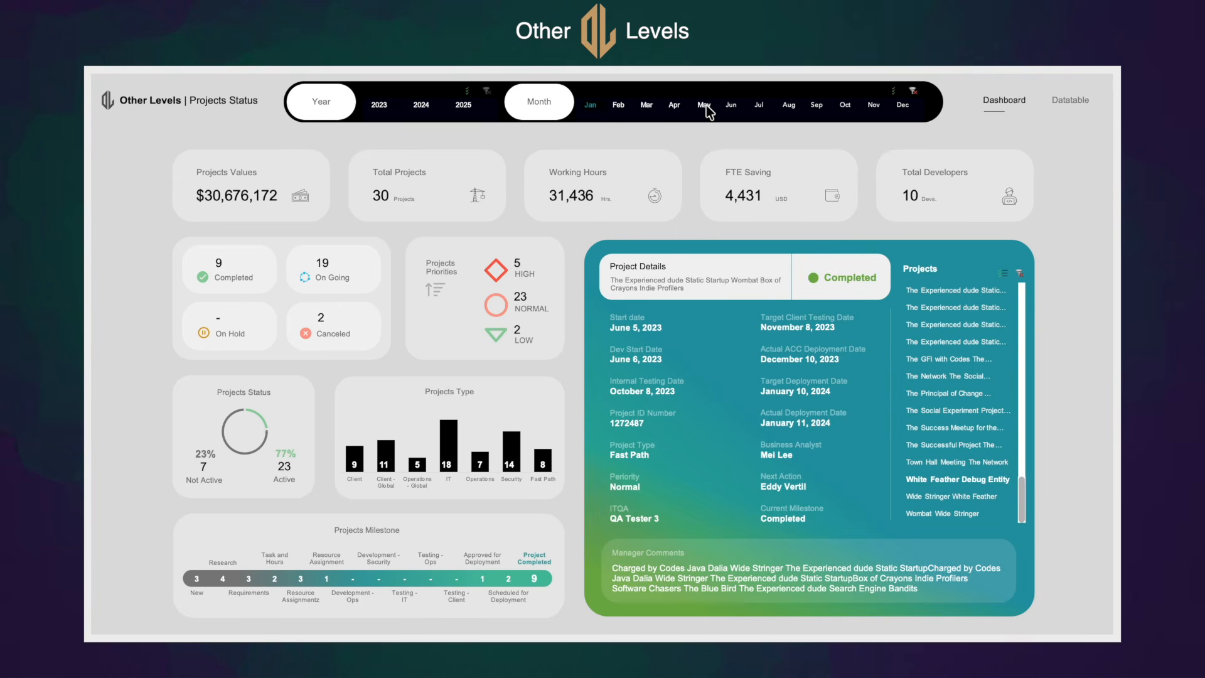
pyautogui.click(913, 91)
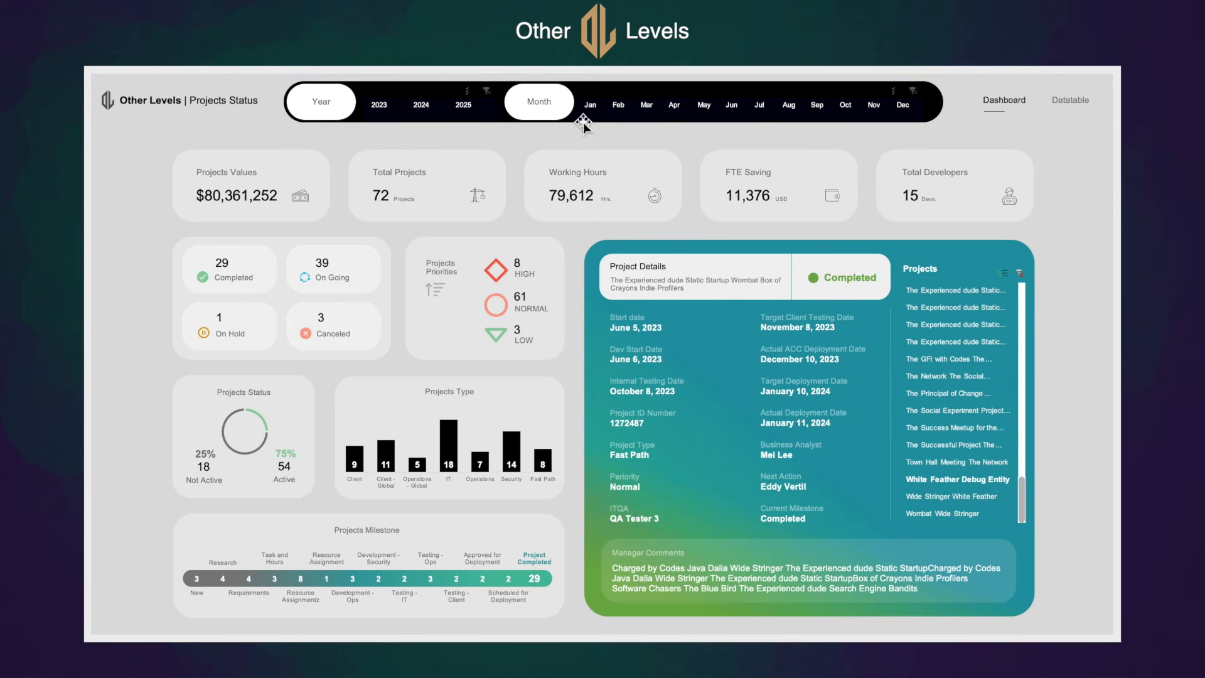
pyautogui.click(421, 108)
pyautogui.click(380, 107)
pyautogui.click(486, 91)
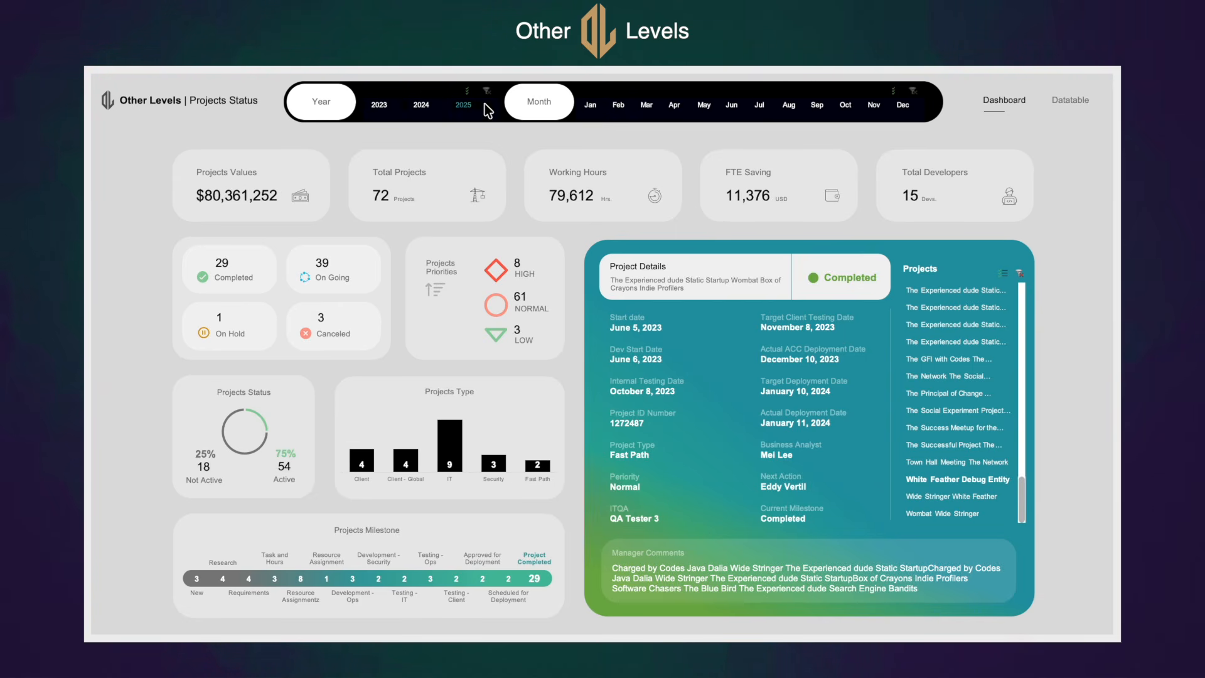